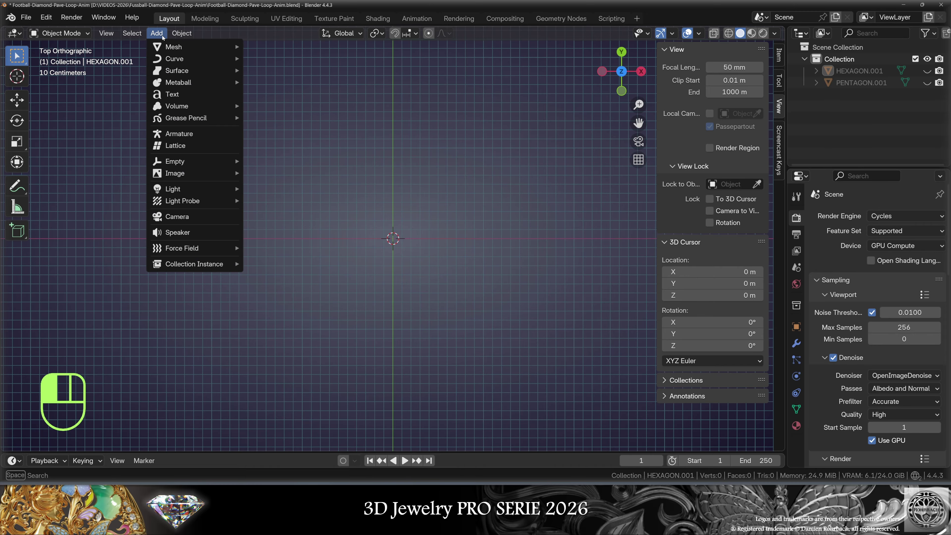
Add a UV sphere with 100 segments and 50 rings at the world origin
mouse_move(180, 45)
click(276, 87)
double_click(151, 312)
text(100)
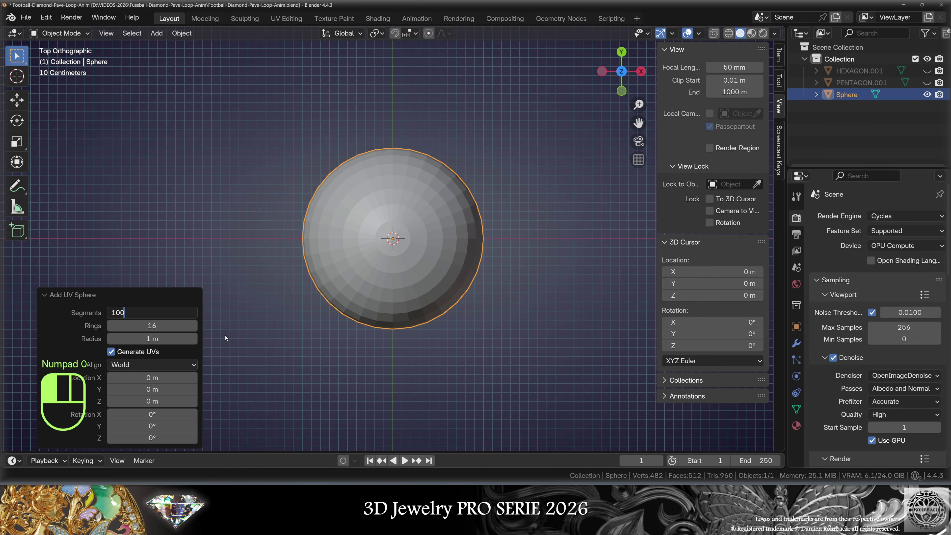
key(Tab)
text(50)
key(Return)
Shade the sphere smooth and set its X, Y and Z dimensions to 30 m
click(181, 33)
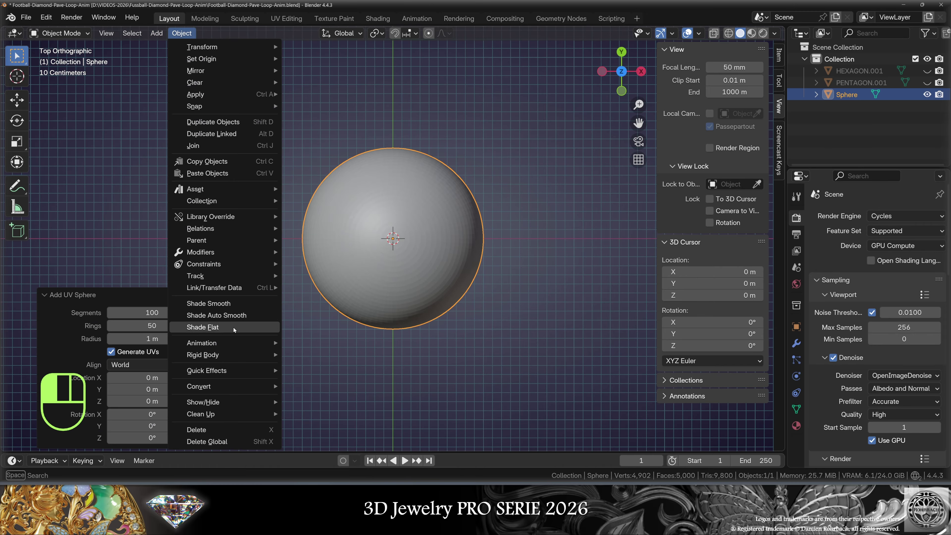
click(229, 303)
click(779, 54)
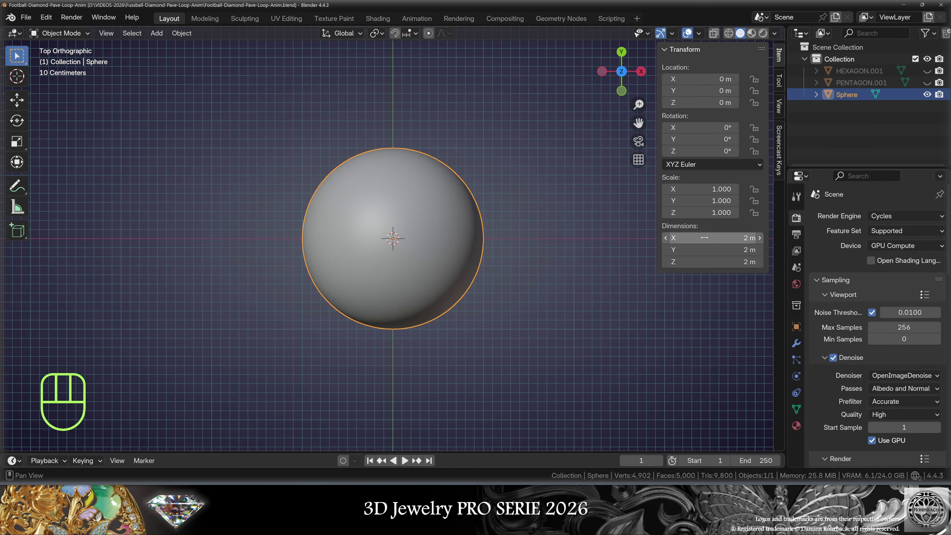
drag(704, 238, 705, 262)
text(30)
key(Return)
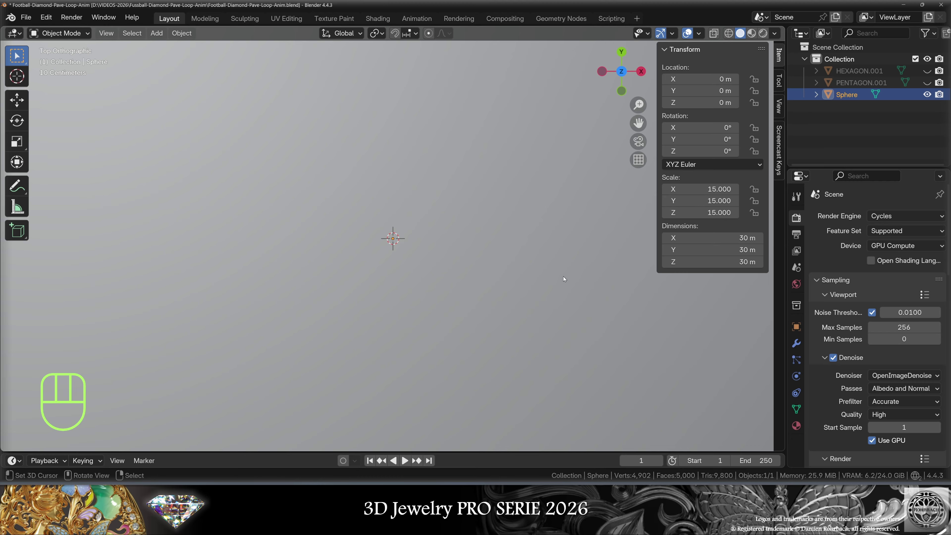
key(KP_Decimal)
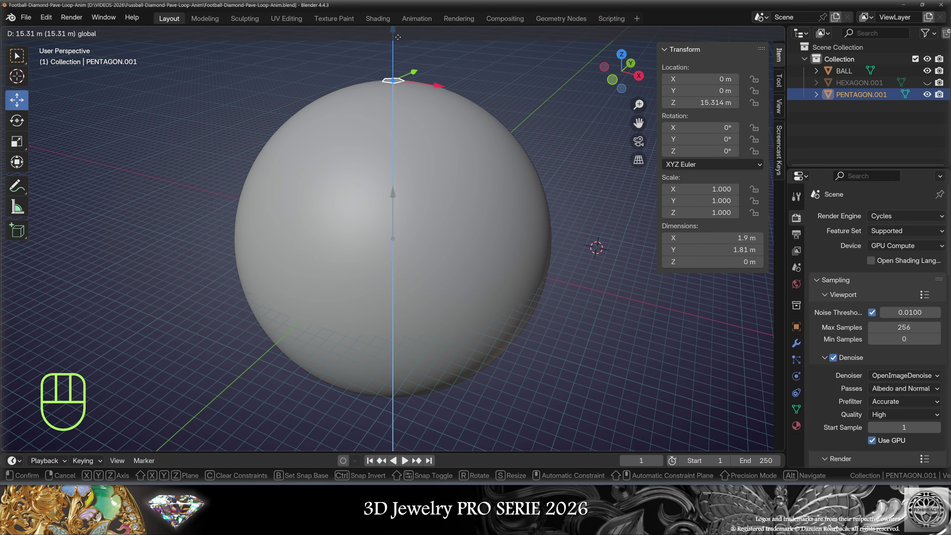
Place the pentagon above the ball at about Z 15.314 m and give it a Shrinkwrap modifier targeting BALL
click(493, 185)
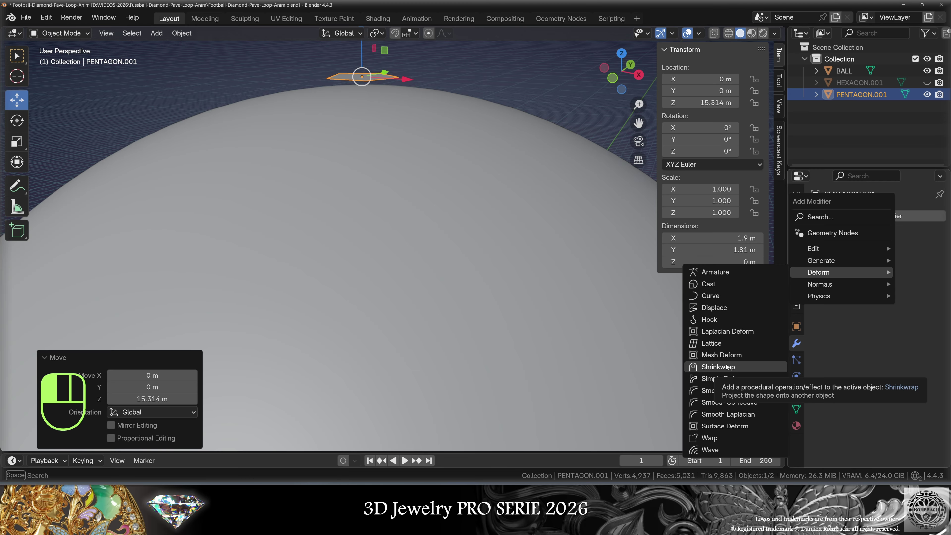
click(711, 367)
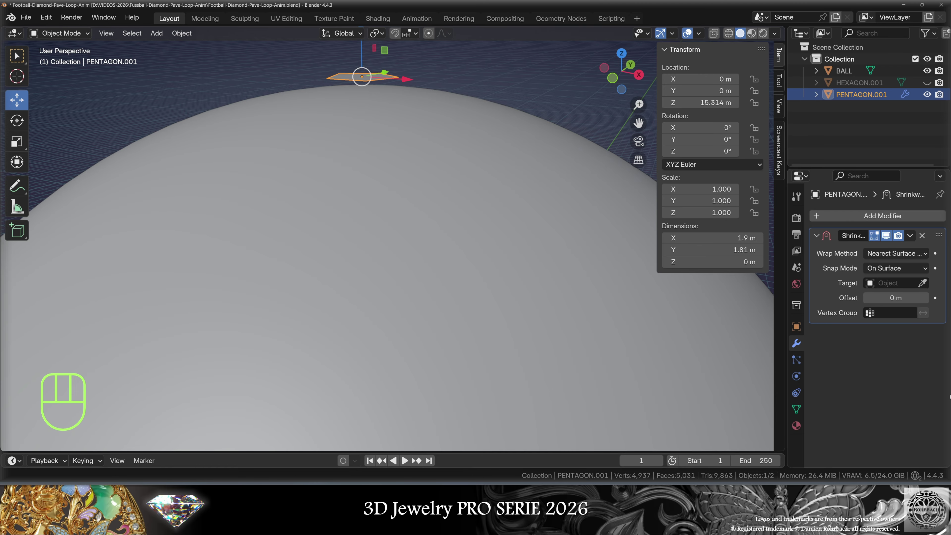
click(923, 283)
click(483, 266)
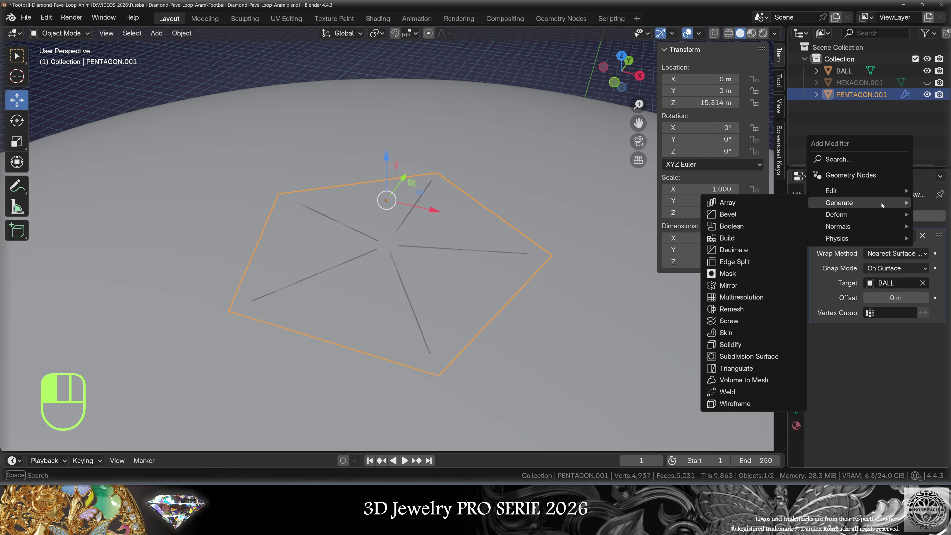
Add a Subdivision Surface modifier to the pentagon, set to Simple with viewport and render levels of 3
click(757, 357)
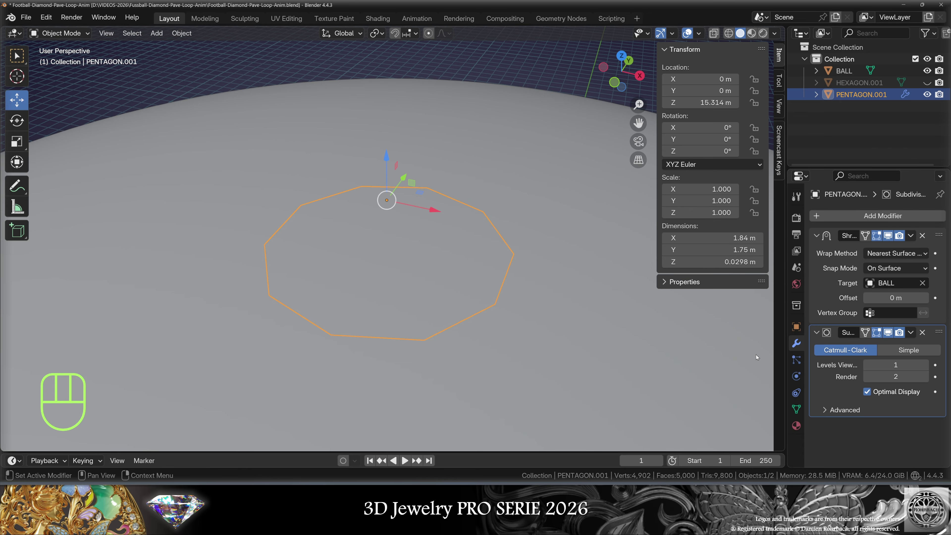
click(924, 354)
drag(903, 365, 903, 377)
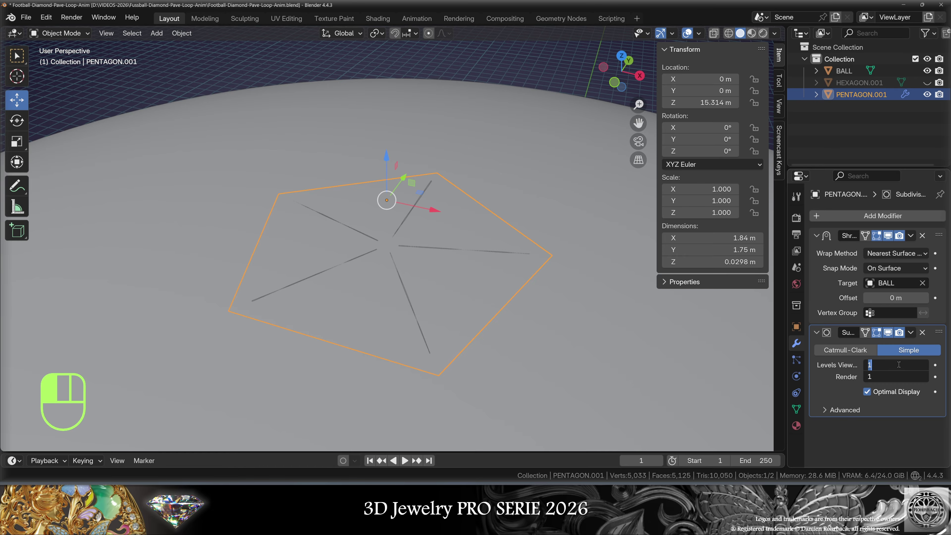
text(3)
key(Return)
Add a Solidify modifier with 0.75 m thickness to the pentagon, followed by a Bevel modifier
click(882, 215)
mouse_move(838, 184)
click(723, 409)
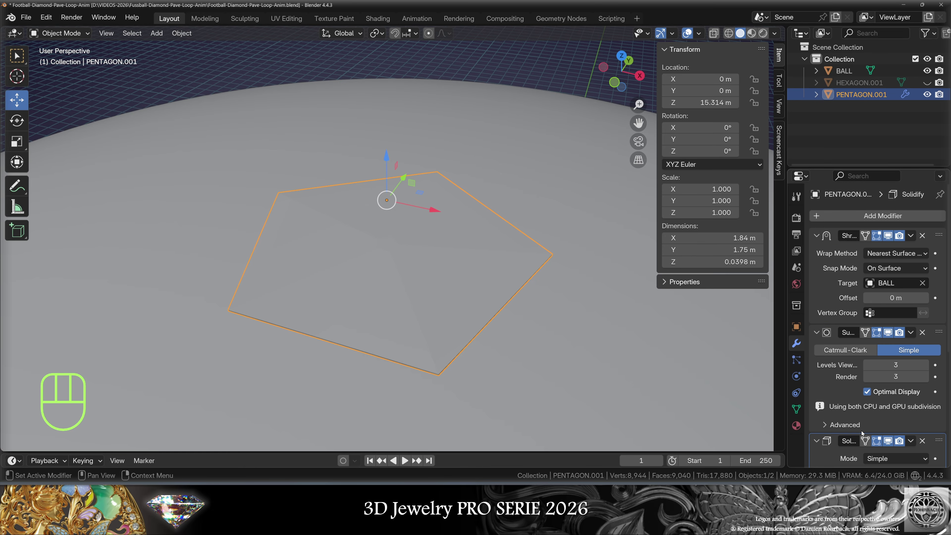
scroll(861, 433, down, 5)
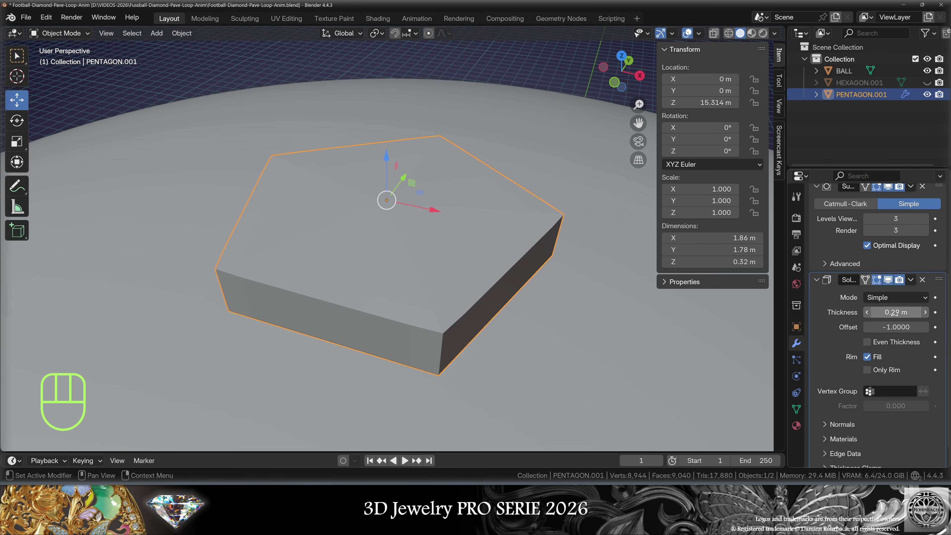
click(894, 315)
text(.)
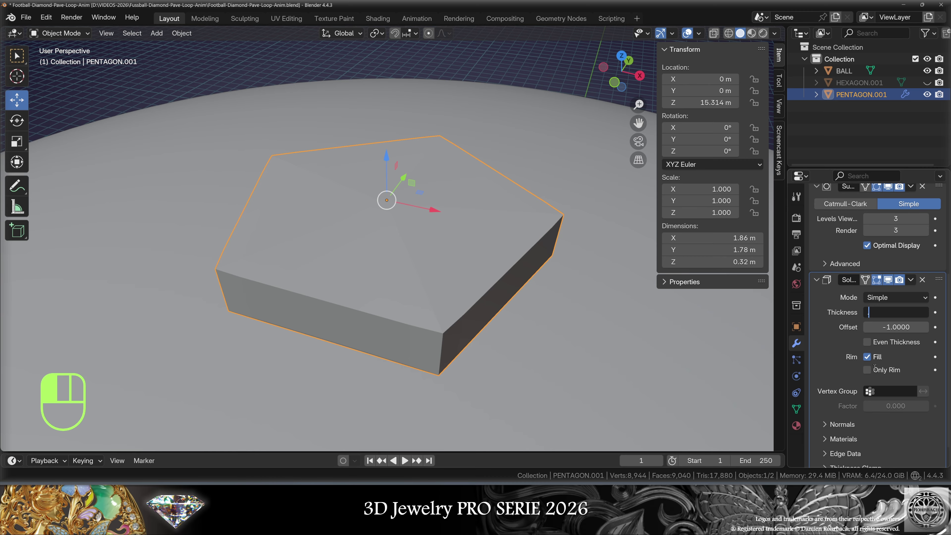
text(75)
key(Return)
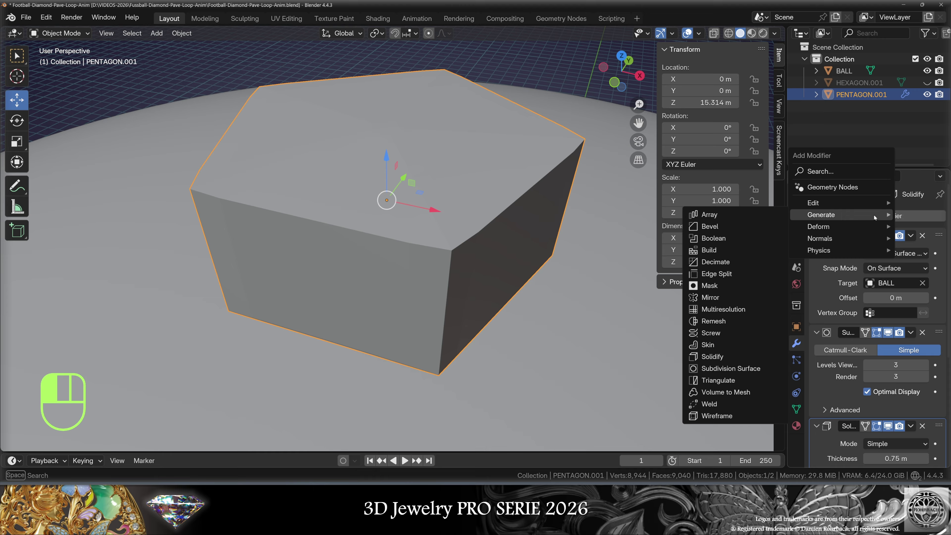
click(648, 291)
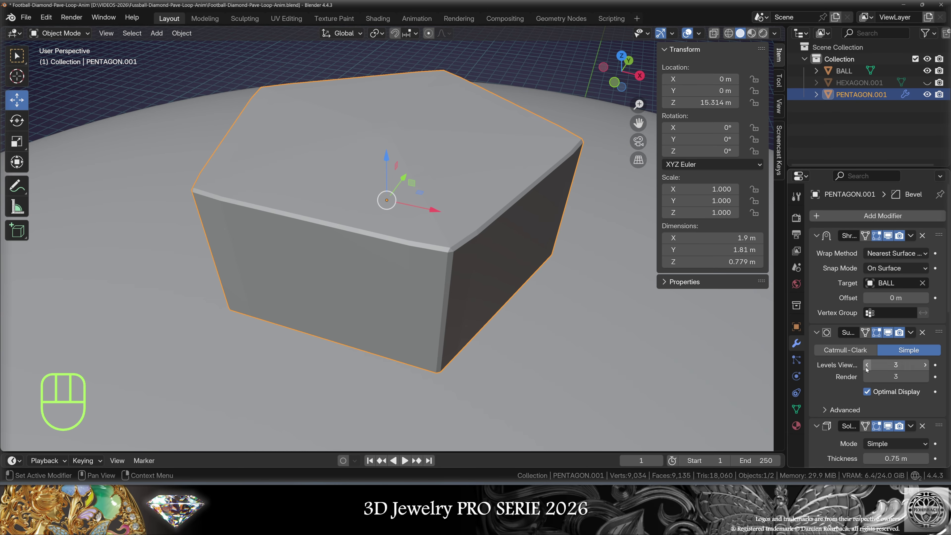
Give the pentagon a new material named black with a black viewport display colour, and save the file
click(797, 426)
click(876, 266)
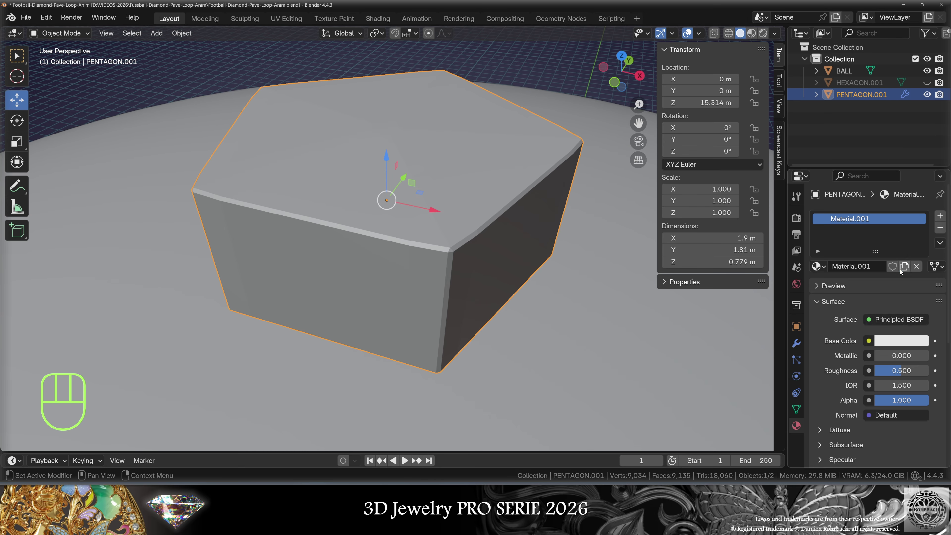
scroll(877, 264, down, 10)
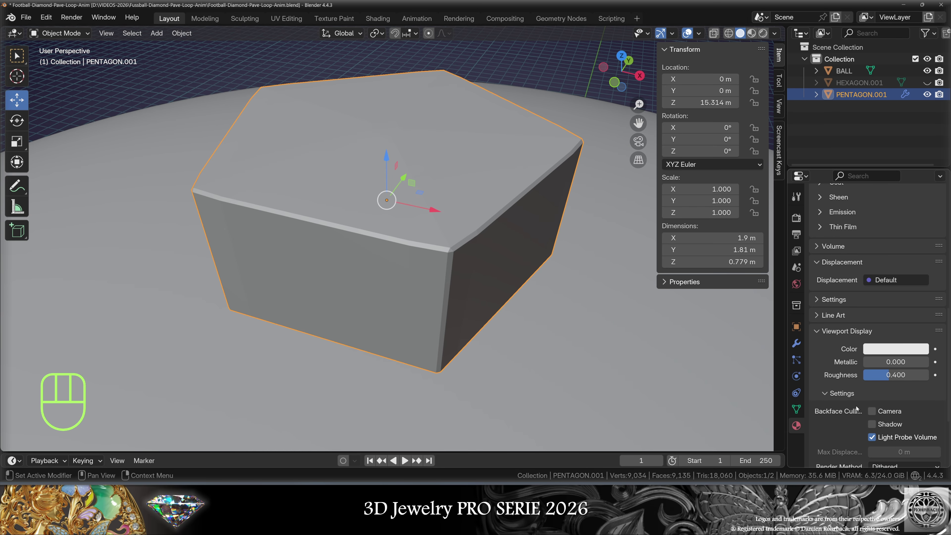
click(896, 349)
drag(919, 173, 914, 252)
key(ctrl+s)
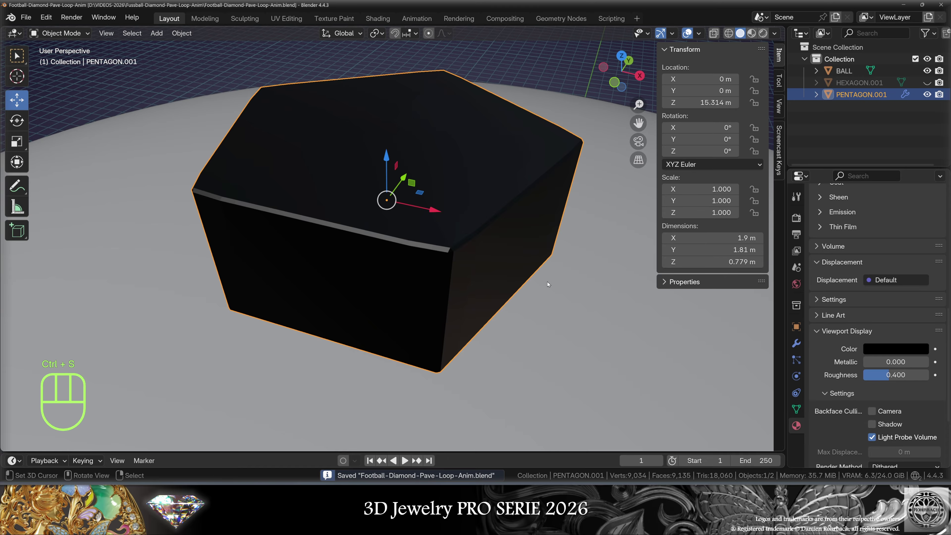
Unhide the hexagon and move it beside the pentagon to about Y -2.2995 m and Z 15.522 m
key(alt+h)
key(KP_Decimal)
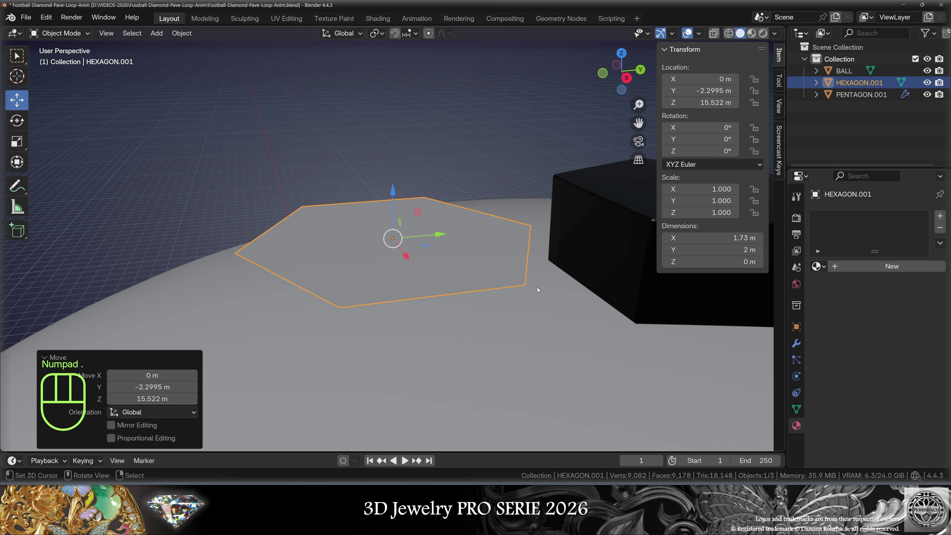
middle_drag(537, 289, 570, 299)
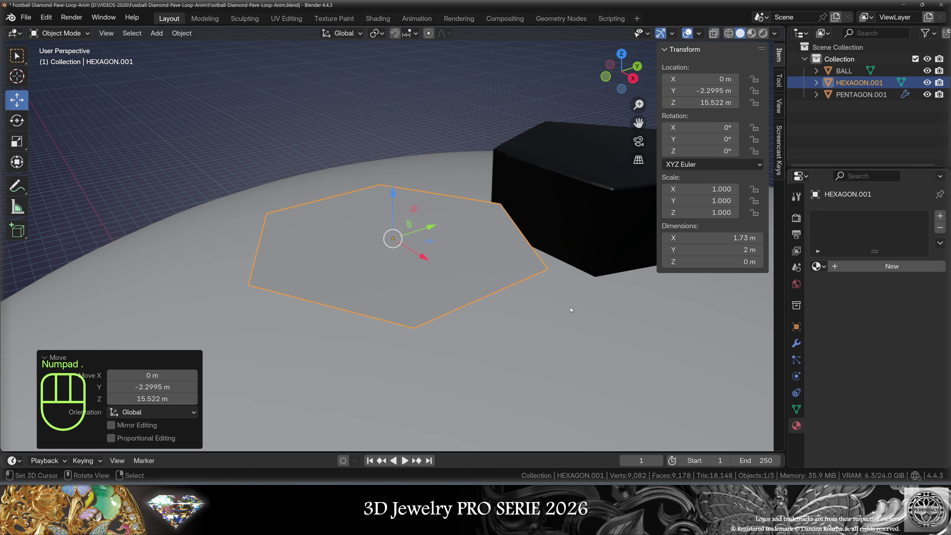
Copy the pentagon's modifiers to the hexagon
shift+click(541, 284)
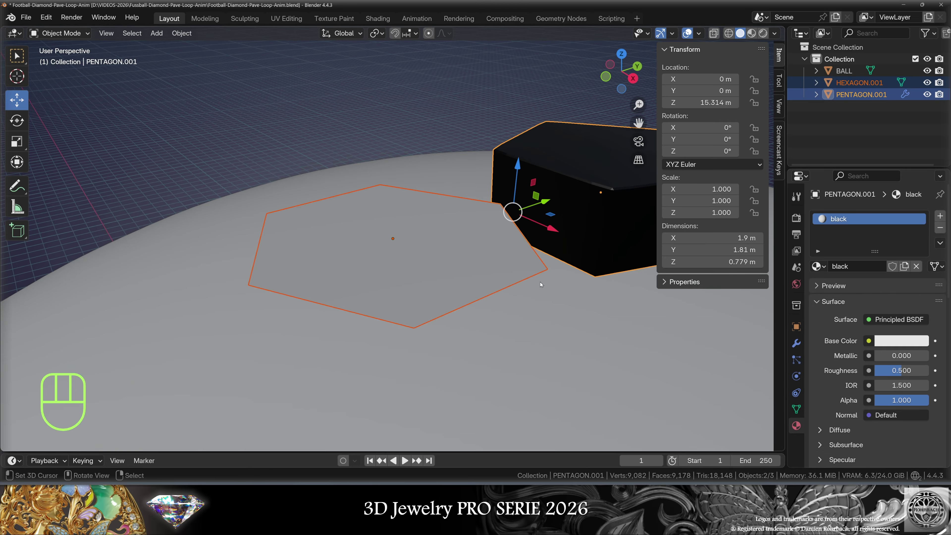
click(182, 33)
mouse_move(218, 289)
click(327, 209)
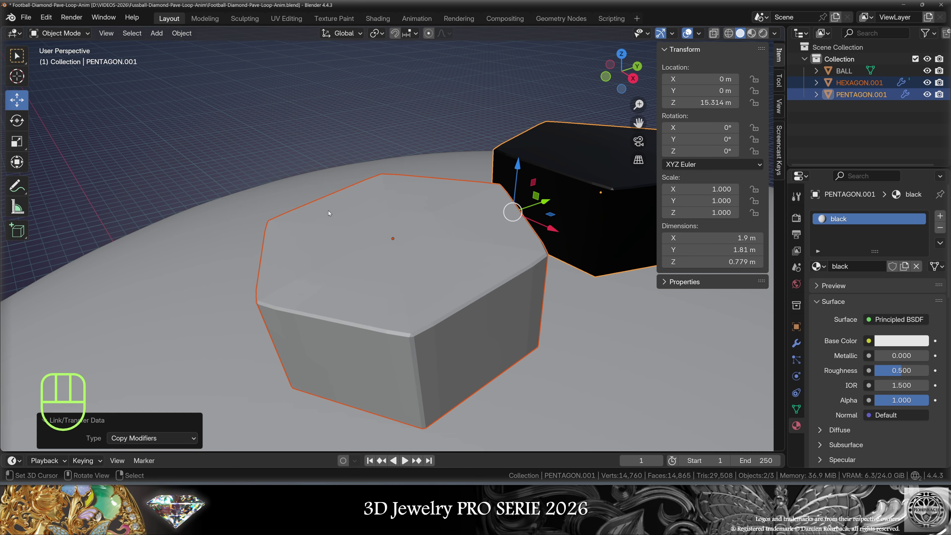
Give the hexagon its own new material with a white viewport display colour
click(431, 293)
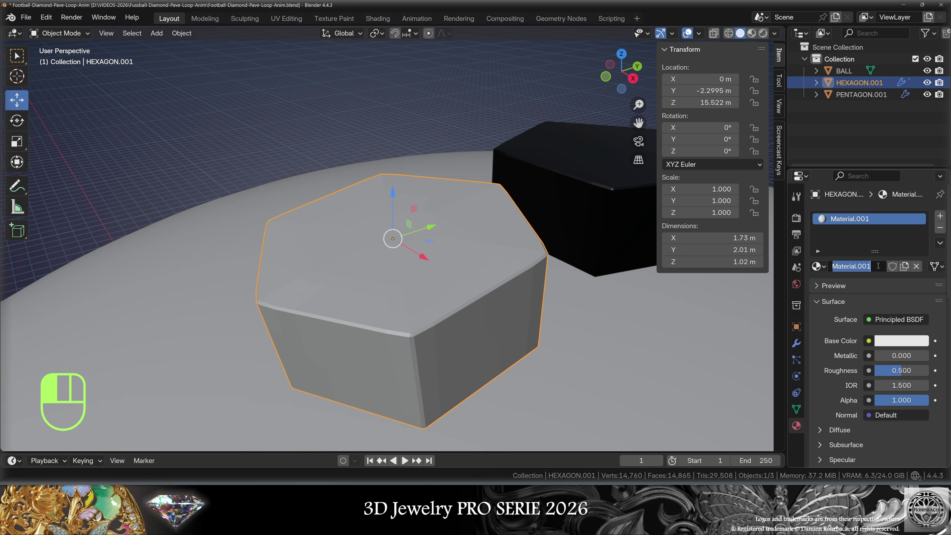
scroll(886, 337, down, 15)
click(886, 339)
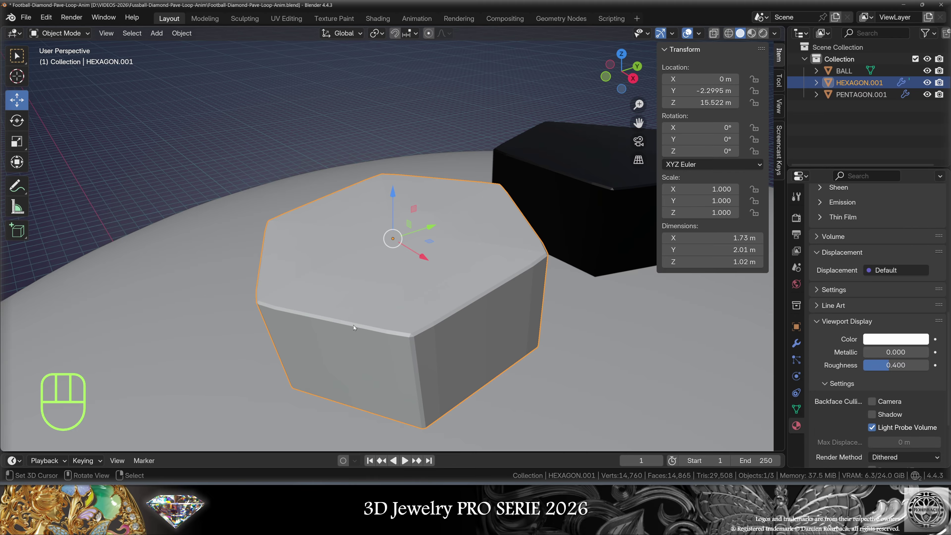
Rotate the hexagon 30° about the Z axis from the top view
click(797, 343)
click(621, 53)
key(r)
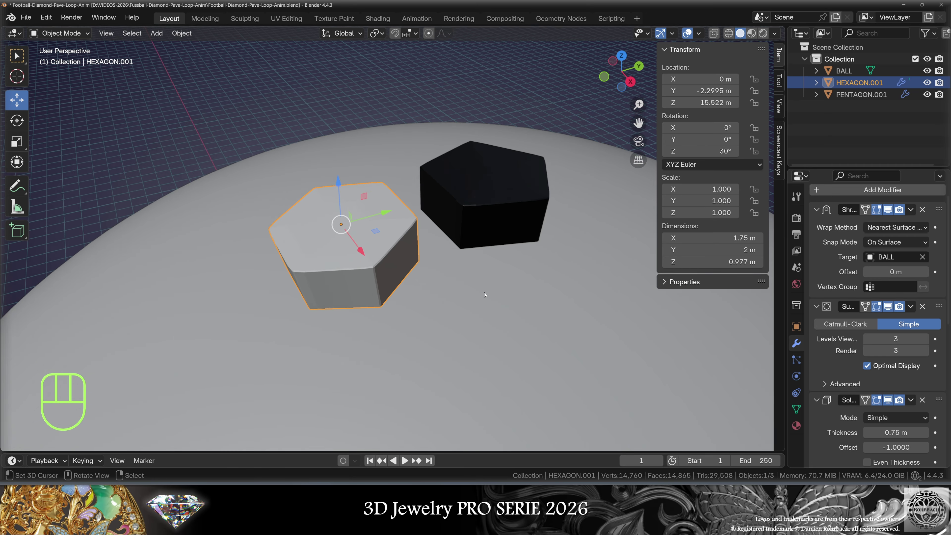
Duplicate the hexagon and, in the right side view, move the copy to the ball's equator at about Y -15.8 m and Z 0.03 m
scroll(484, 292, down, 5)
key(shift+d)
right_click(485, 293)
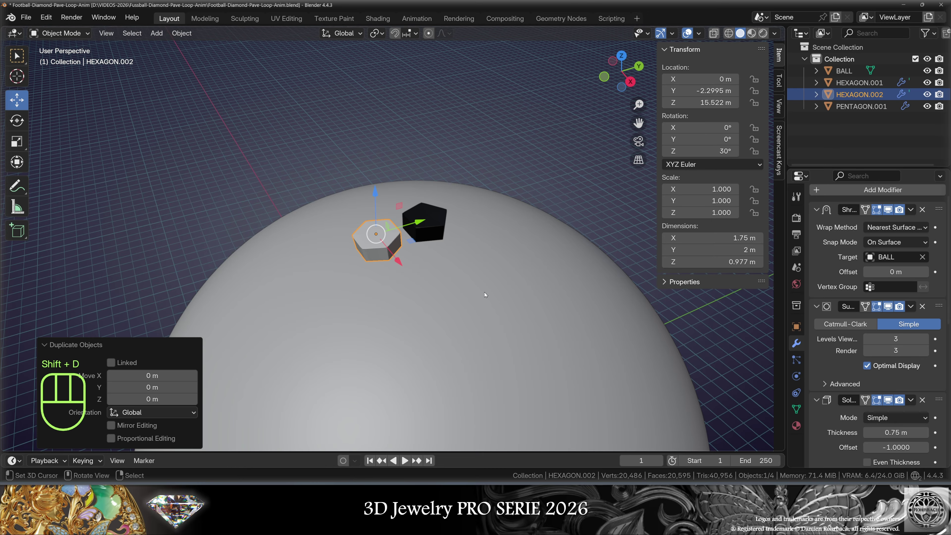
key(KP_3)
scroll(485, 294, up, 3)
key(g)
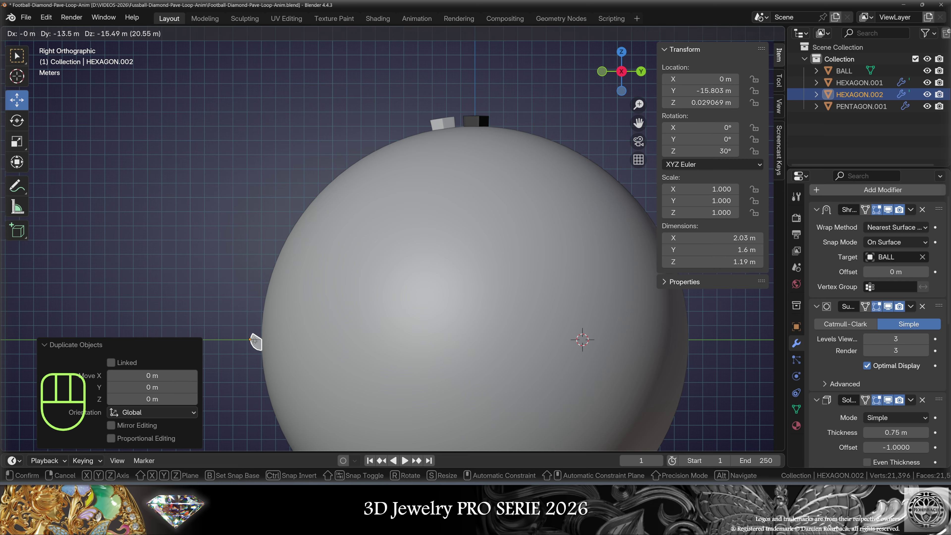
click(254, 341)
Rotate the duplicated hexagon's entire mesh by -90° in Edit Mode from the right side view, then return to Object Mode
key(Tab)
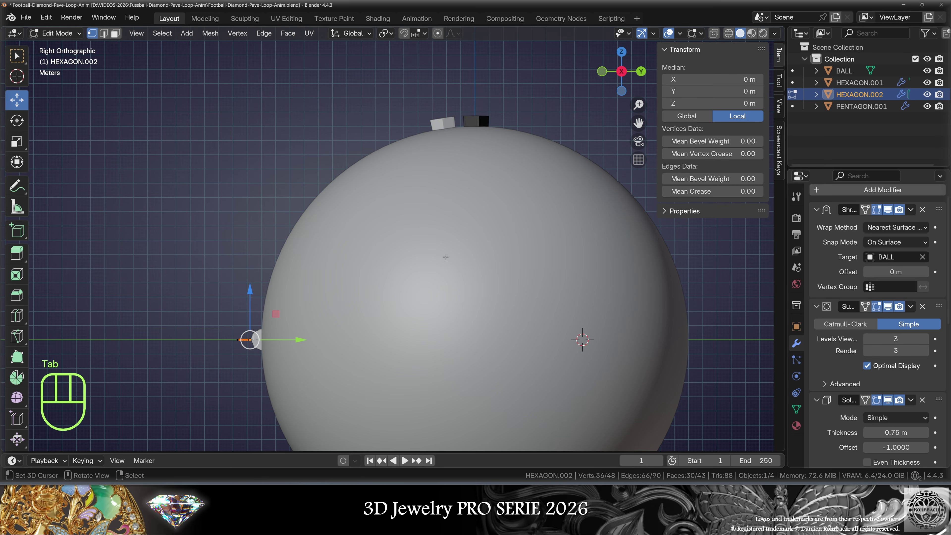
key(alt+z)
key(a)
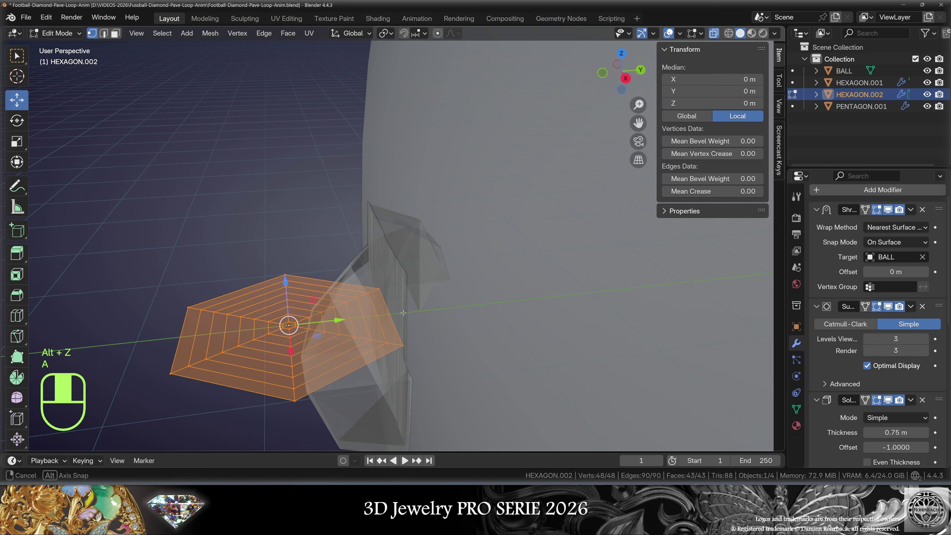
middle_drag(446, 257, 449, 276)
click(627, 79)
key(r)
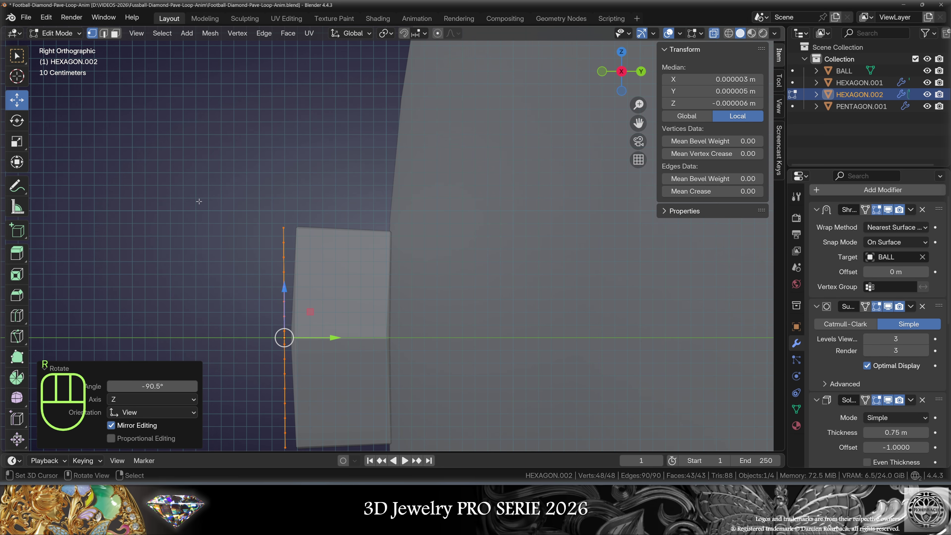
click(149, 386)
text(-90)
key(Return)
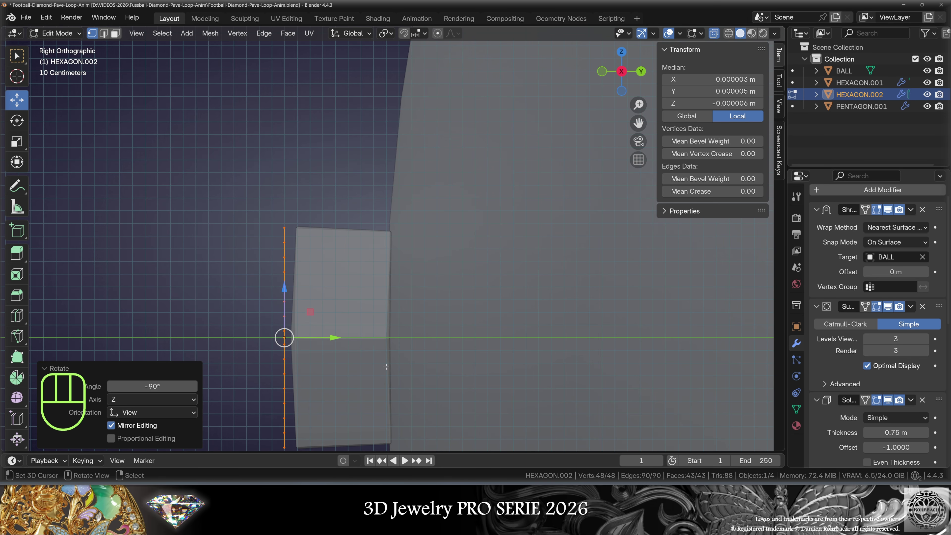
key(ctrl+z)
key(Tab)
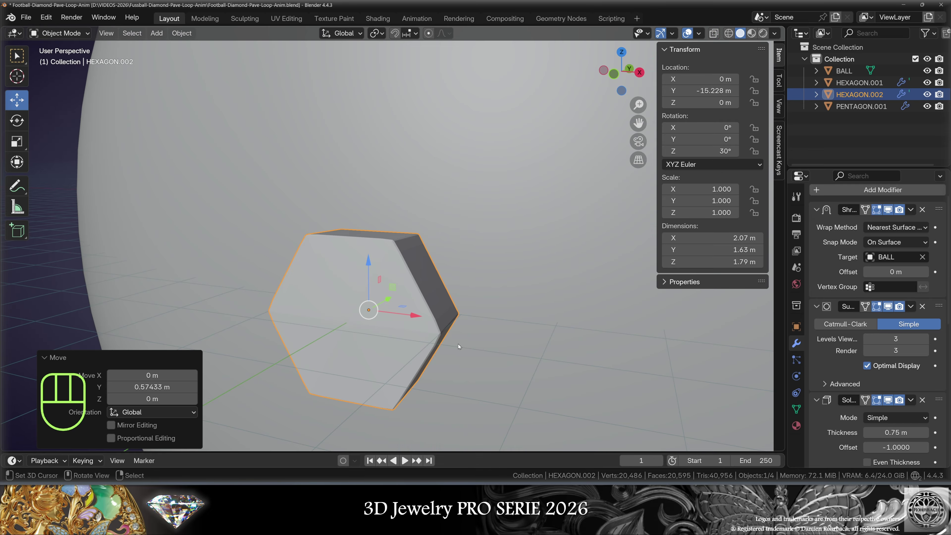
scroll(460, 346, down, 8)
middle_drag(461, 346, 425, 363)
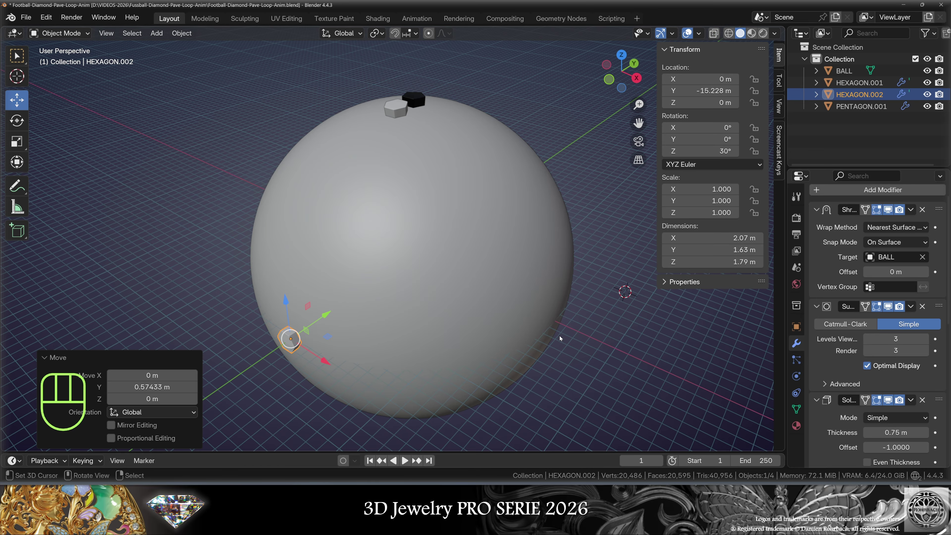
middle_drag(560, 338, 272, 396)
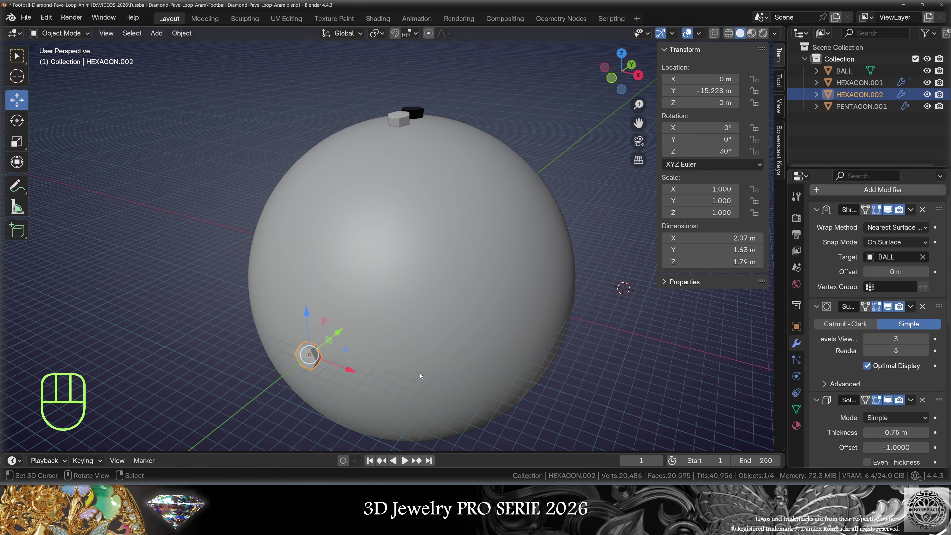
middle_drag(420, 375, 325, 318)
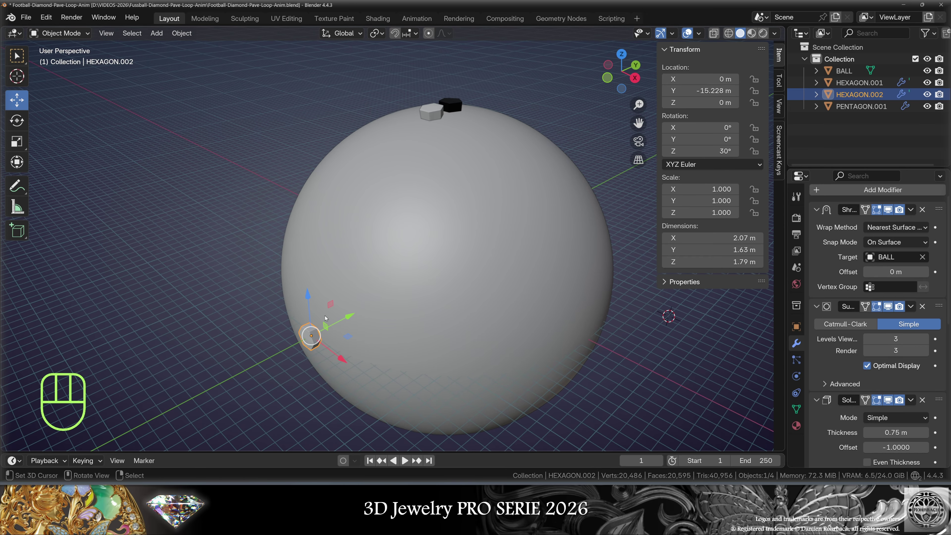
Select the pentagon on top of the ball and save the file
click(452, 108)
middle_drag(455, 116, 467, 189)
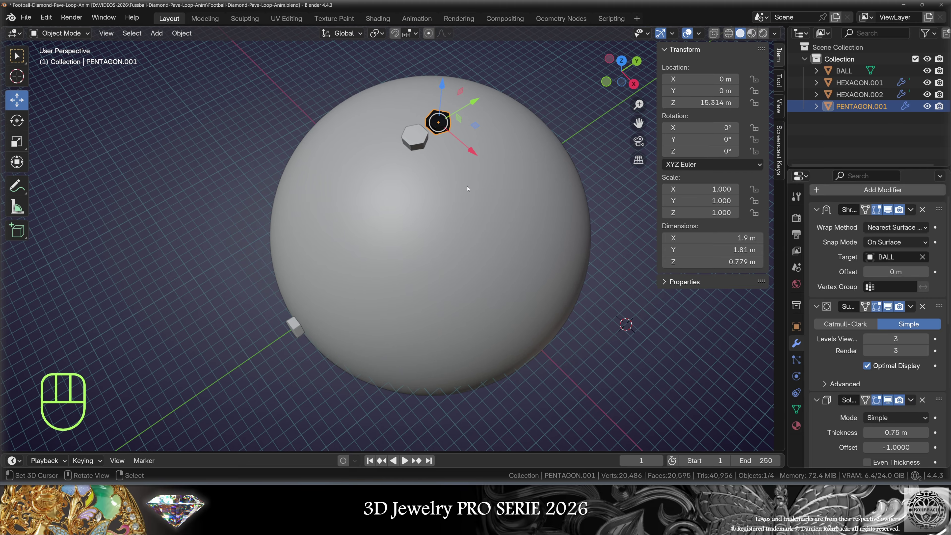
key(ctrl+s)
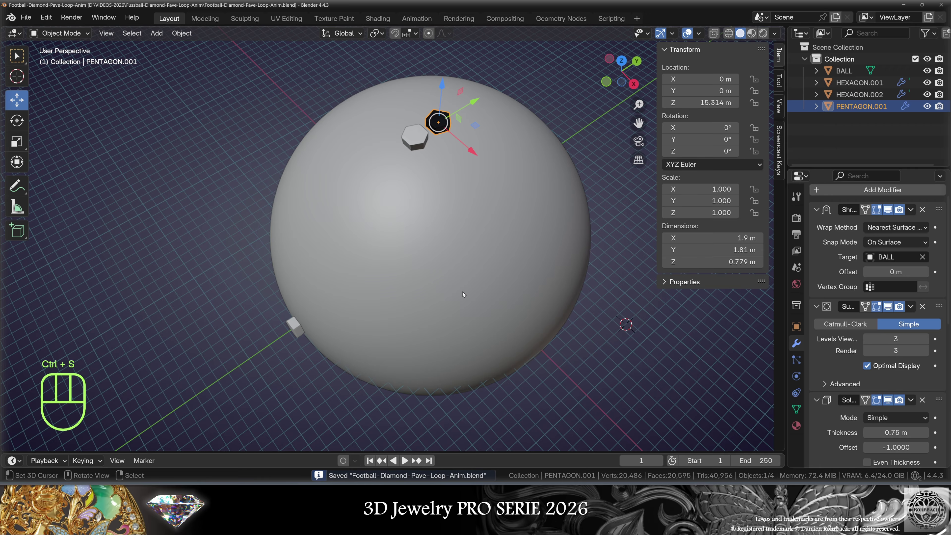
Scale the hexagon at the ball's equator to 8 on all three axes and apply its scale
middle_drag(463, 295, 466, 272)
right_click(283, 331)
middle_drag(363, 296, 420, 256)
key(s)
key(8)
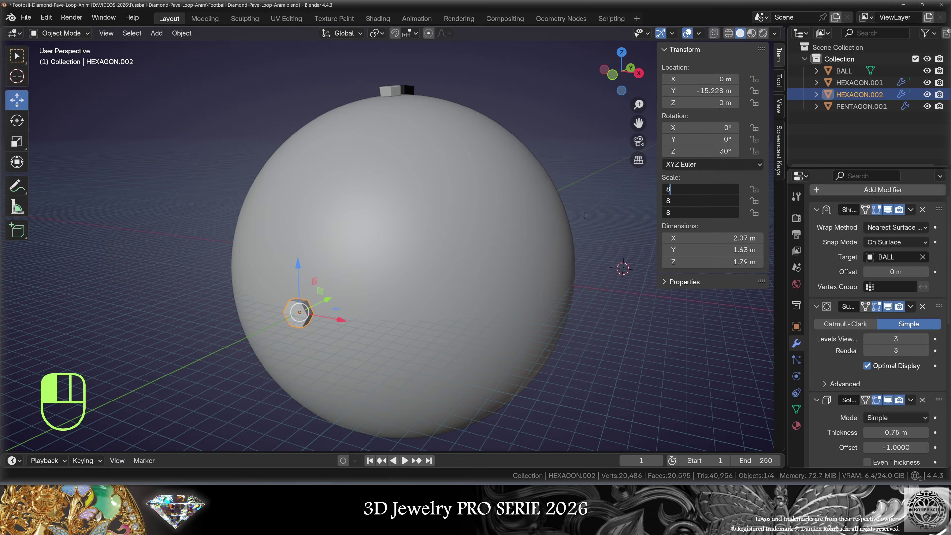
key(Return)
key(ctrl+a)
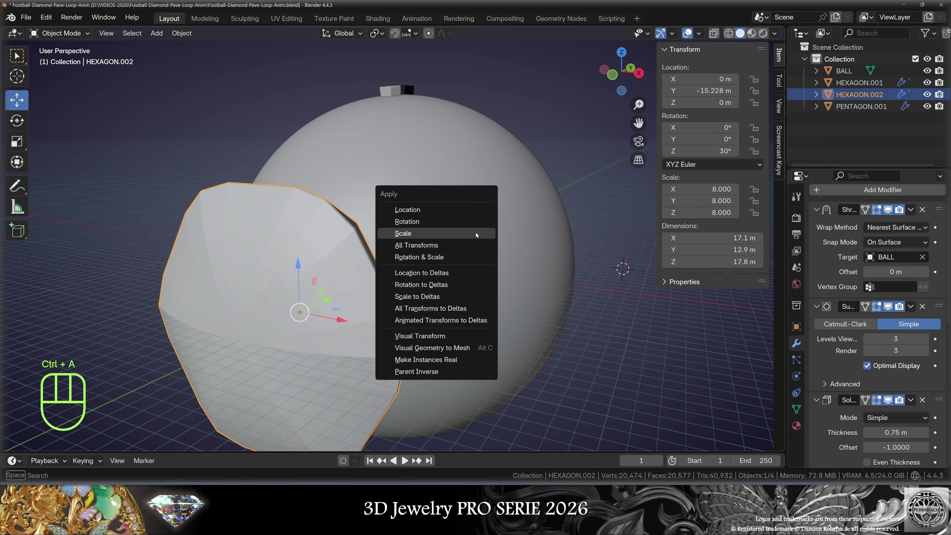
click(475, 234)
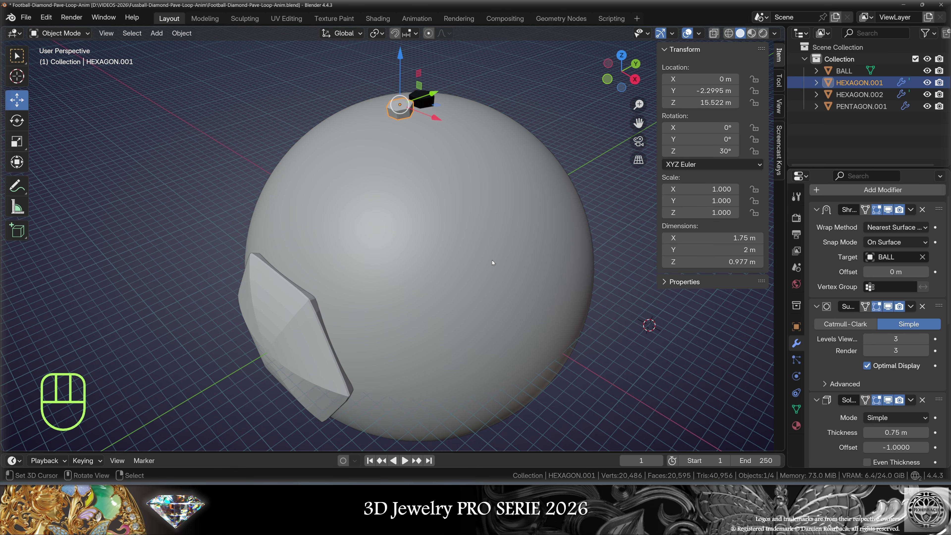
Set the scale of the hexagon near the top of the ball to 8 on all axes and apply its scale
drag(704, 189, 704, 213)
text(8)
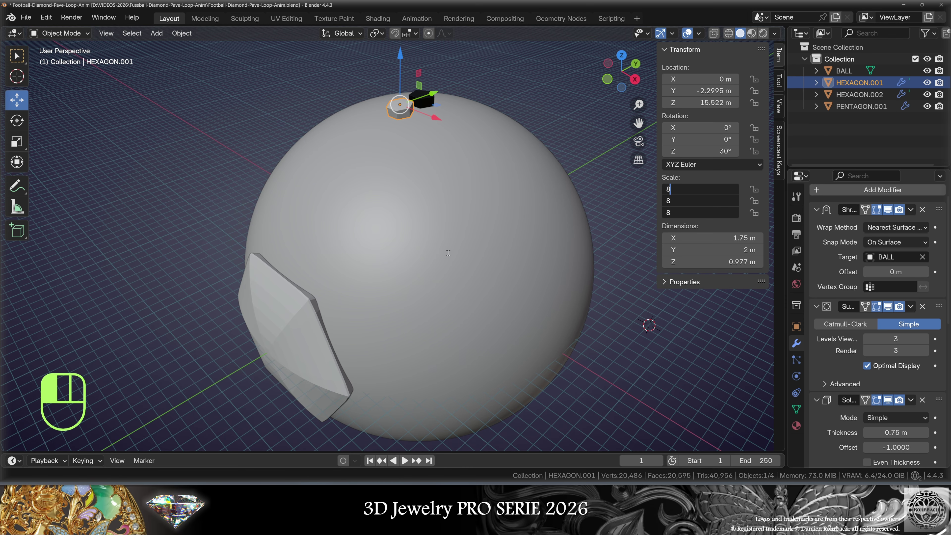
key(Return)
key(ctrl+a)
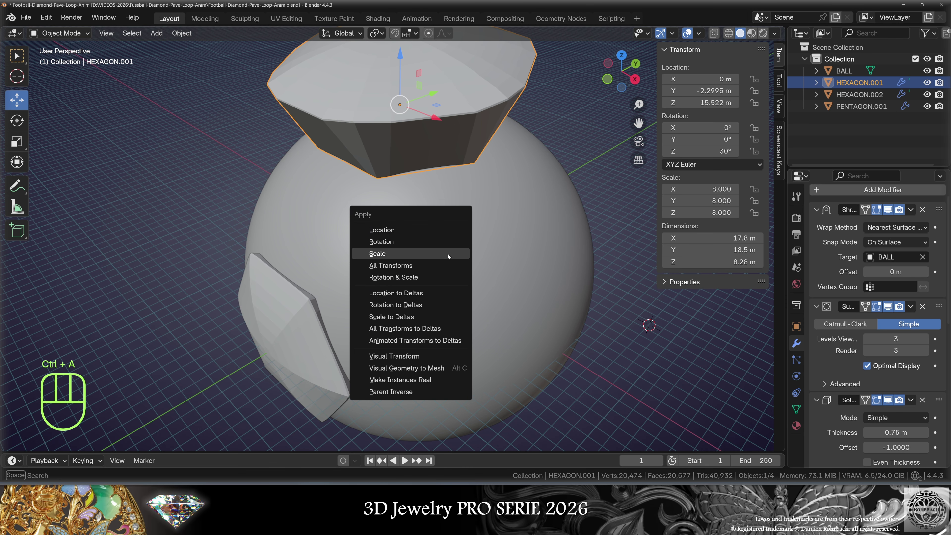
click(448, 253)
In the right side view, rotate and move the upper hexagon's entire mesh in Edit Mode down against the equator hexagon's upper edge
key(KP_3)
key(Tab)
key(a)
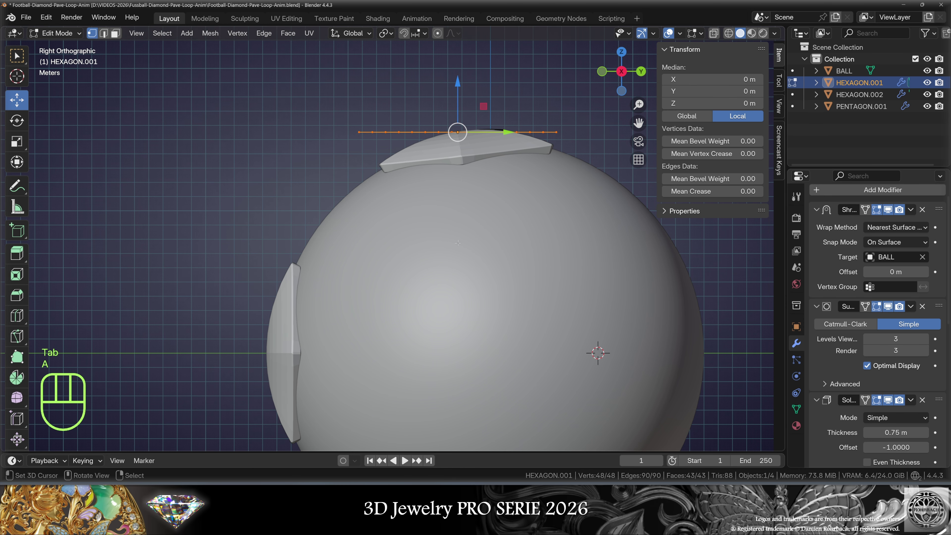
key(r)
click(511, 57)
key(g)
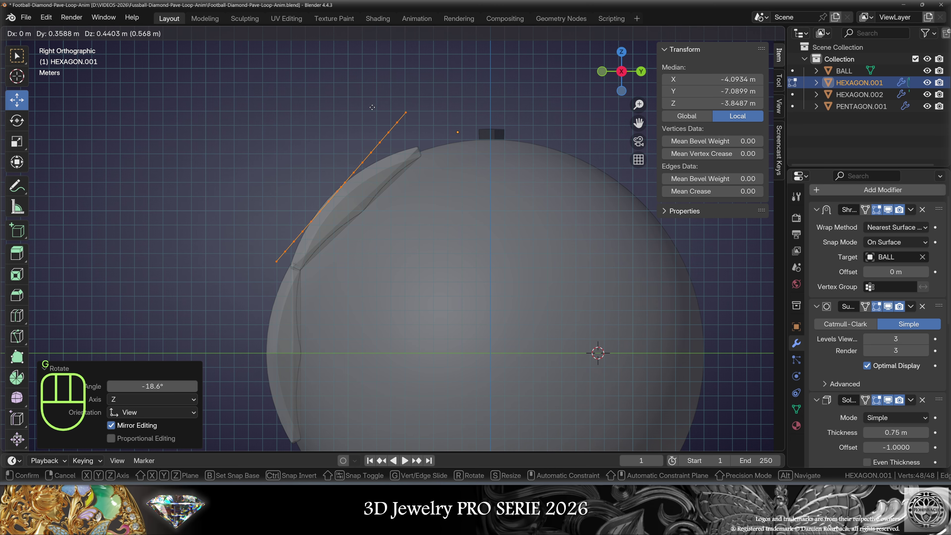
click(374, 105)
Nudge the upper hexagon's mesh about 0.10 m in Y and 0.14 m in Z at the joint, and return to Object Mode without X-ray
shift+middle_drag(373, 105, 484, 78)
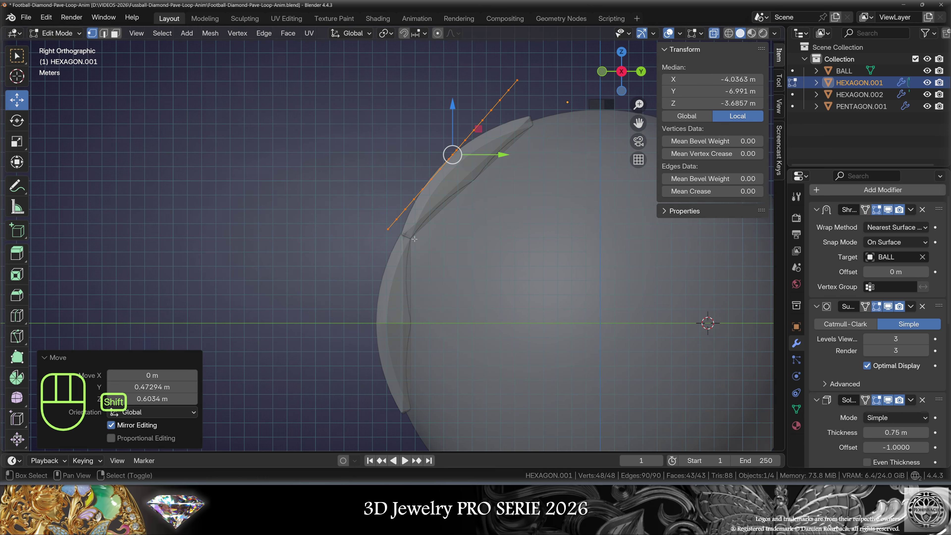
scroll(503, 253, up, 13)
shift+middle_drag(504, 254, 384, 258)
key(g)
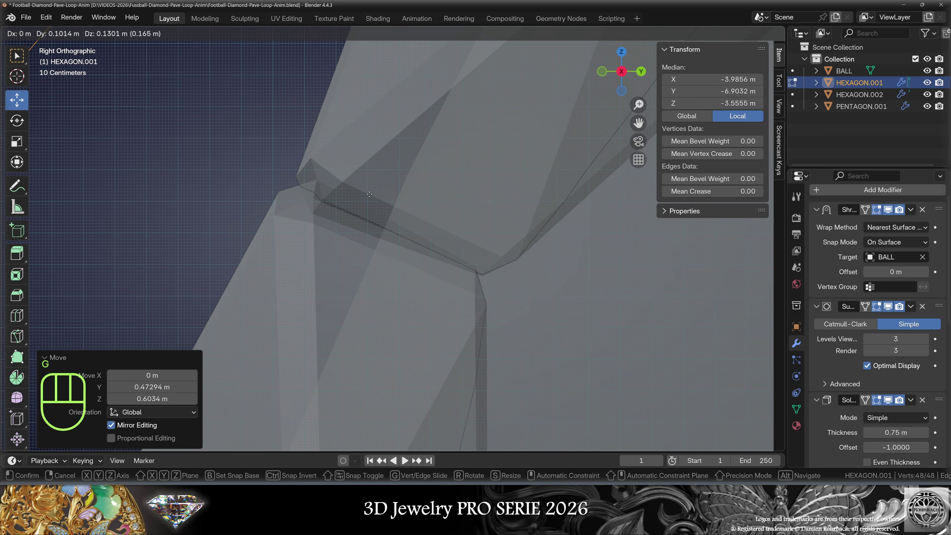
click(370, 192)
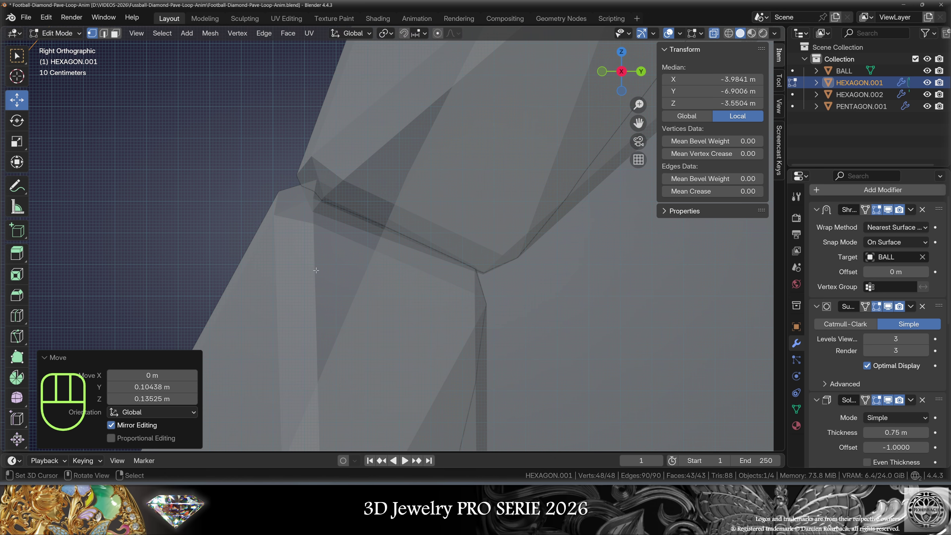
key(Tab)
key(alt+z)
Scale the black pentagon to 6 on all axes and apply its scale
key(ctrl+z)
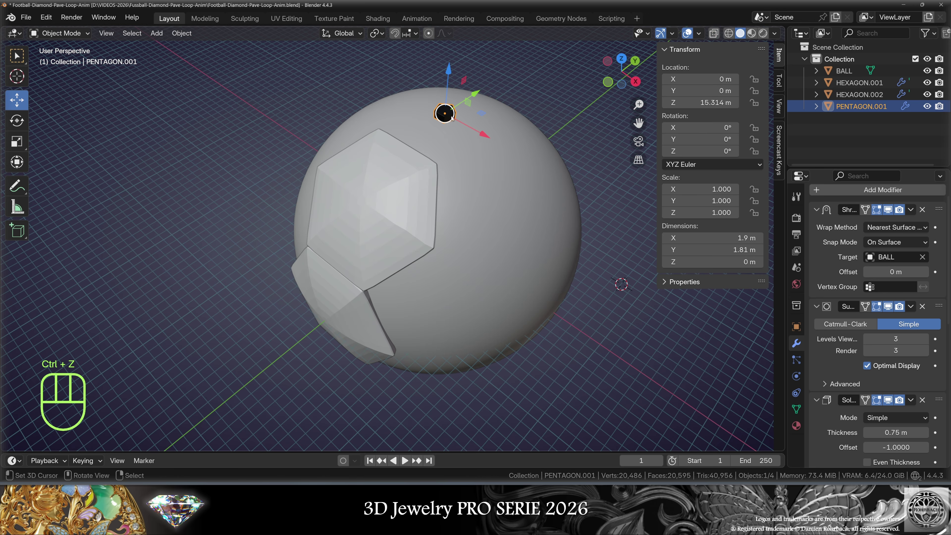
key(s)
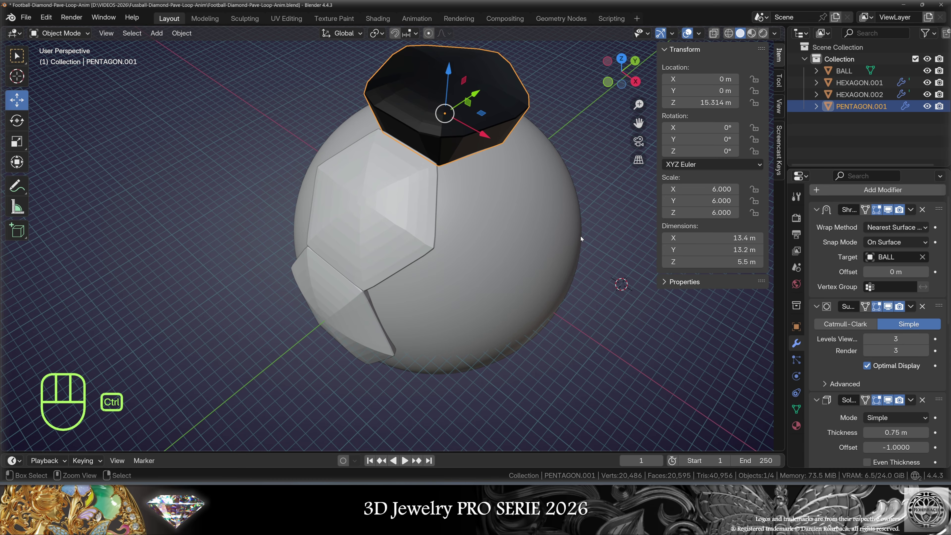
key(ctrl+a)
click(581, 236)
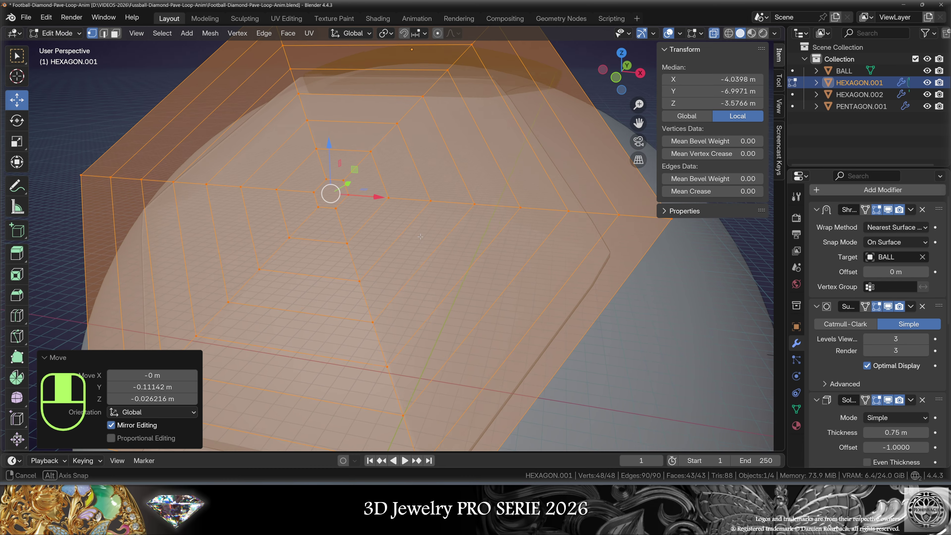
Subdivide the upper hexagon's entire mesh with one cut in Edit Mode and return to Object Mode
scroll(329, 191, down, 5)
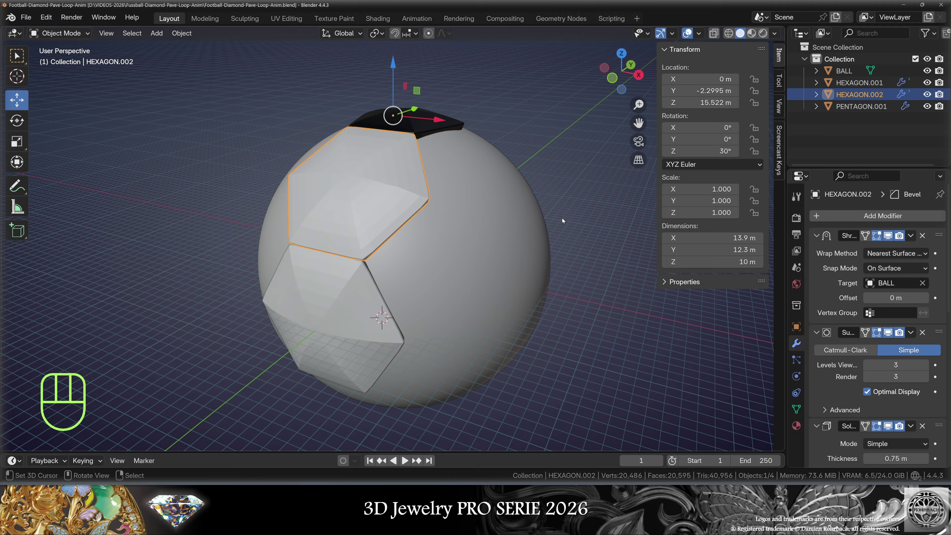
key(Tab)
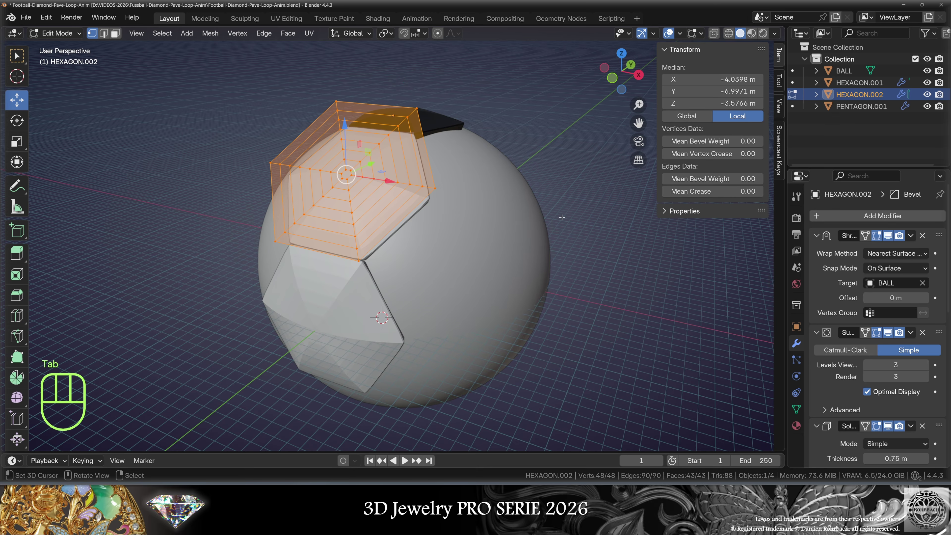
key(w)
click(571, 216)
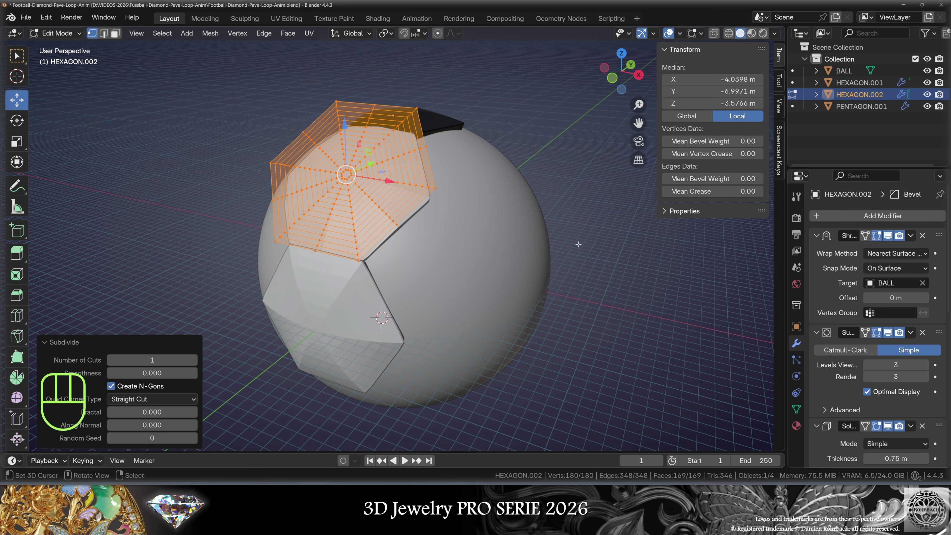
key(Tab)
Reorder the upper hexagon's modifiers so Subdivision comes last, after Bevel, and switch it to Catmull-Clark
drag(816, 236, 816, 267)
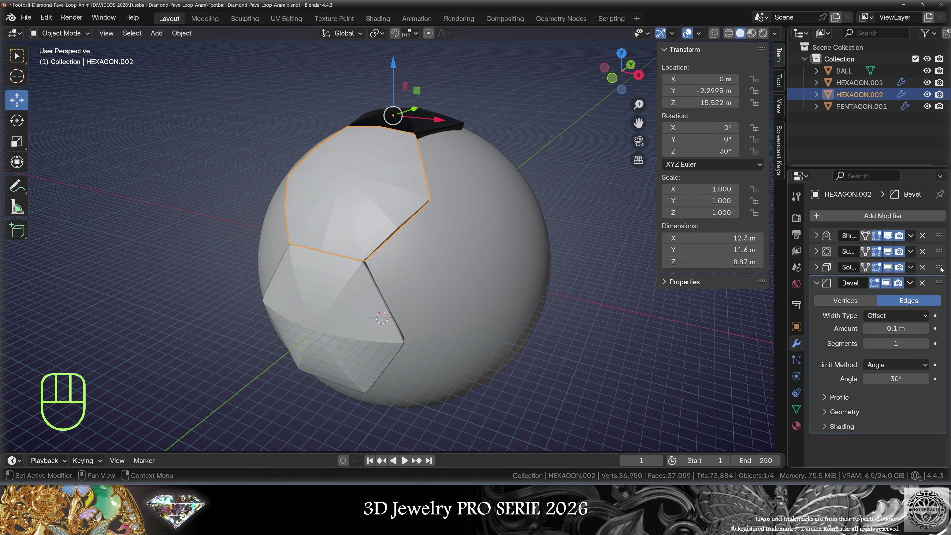
drag(941, 268, 940, 260)
click(818, 427)
scroll(845, 348, down, 4)
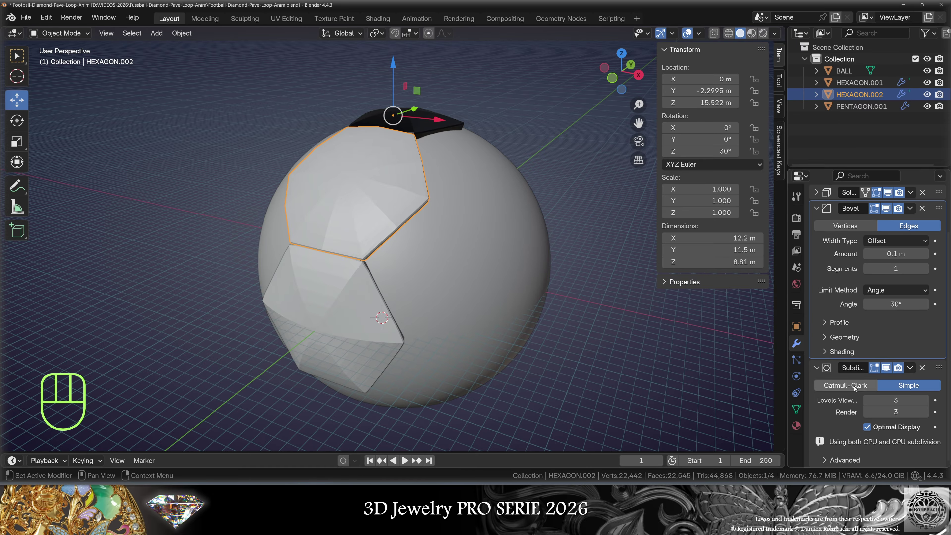
click(845, 386)
scroll(846, 385, up, 1)
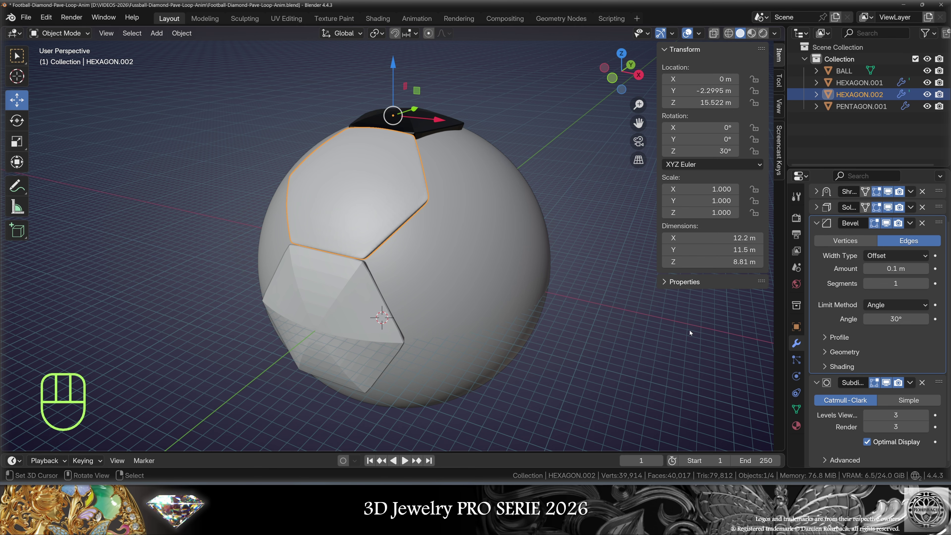
Set the upper hexagon's Solidify thickness to 1.5 m and save the file
click(817, 207)
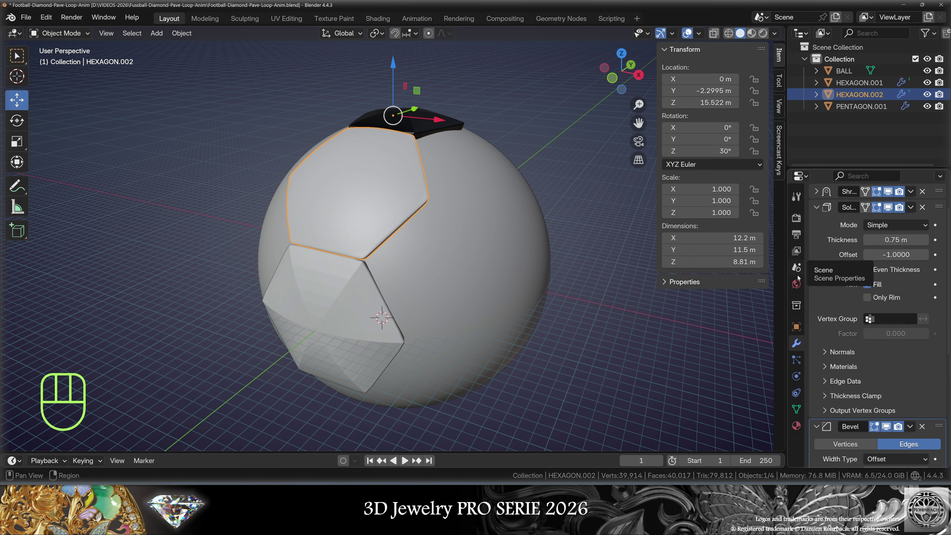
click(901, 240)
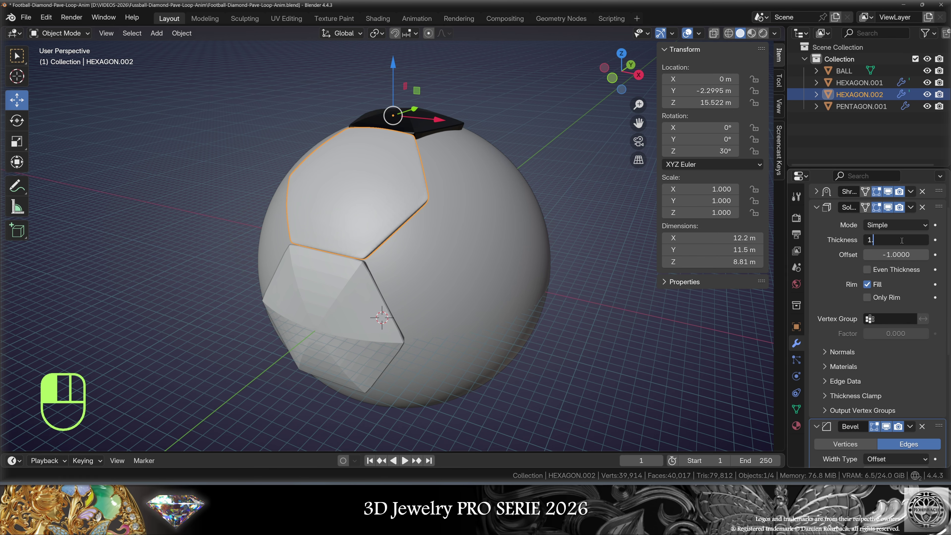
key(Return)
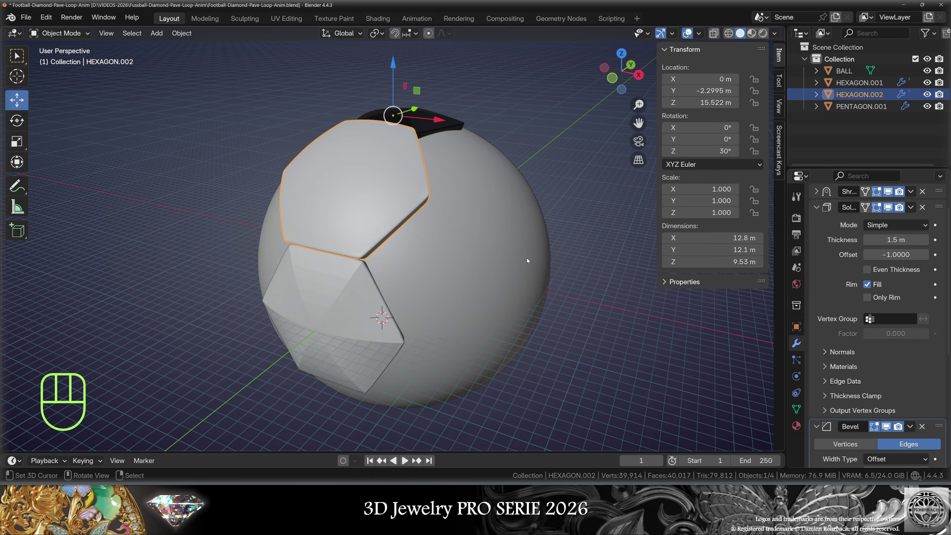
key(ctrl+s)
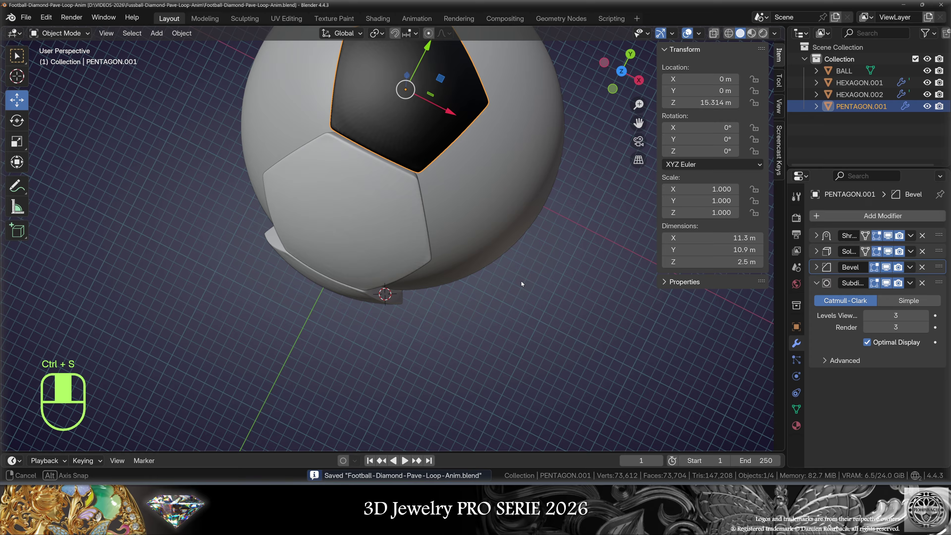
Check the thickened panels from several angles, select the equator hexagon and save the file again
middle_drag(521, 280, 510, 141)
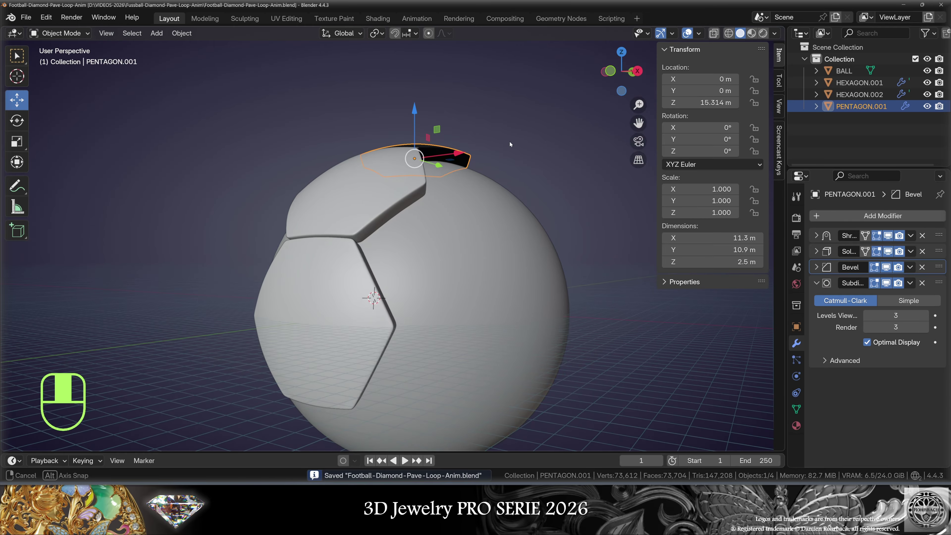
click(377, 269)
middle_drag(376, 269, 521, 209)
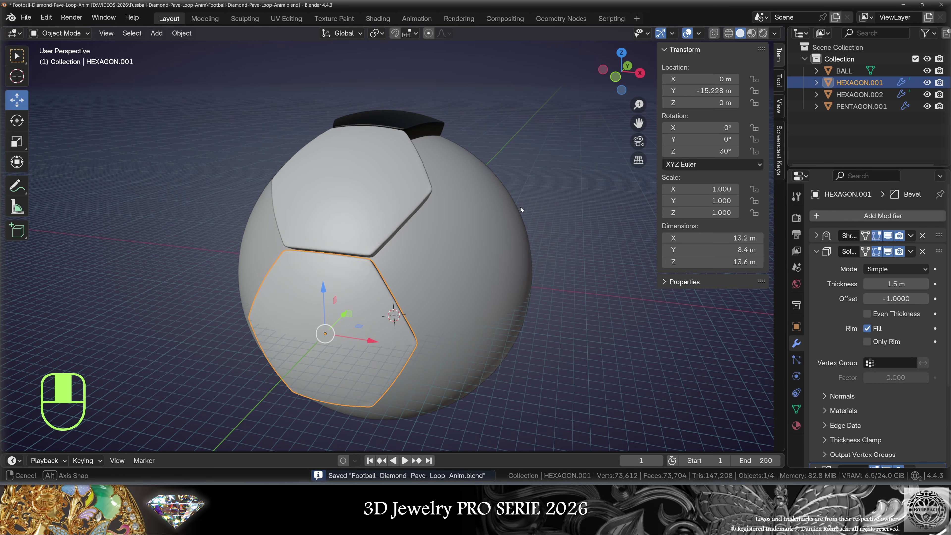
key(ctrl+s)
middle_drag(591, 270, 564, 275)
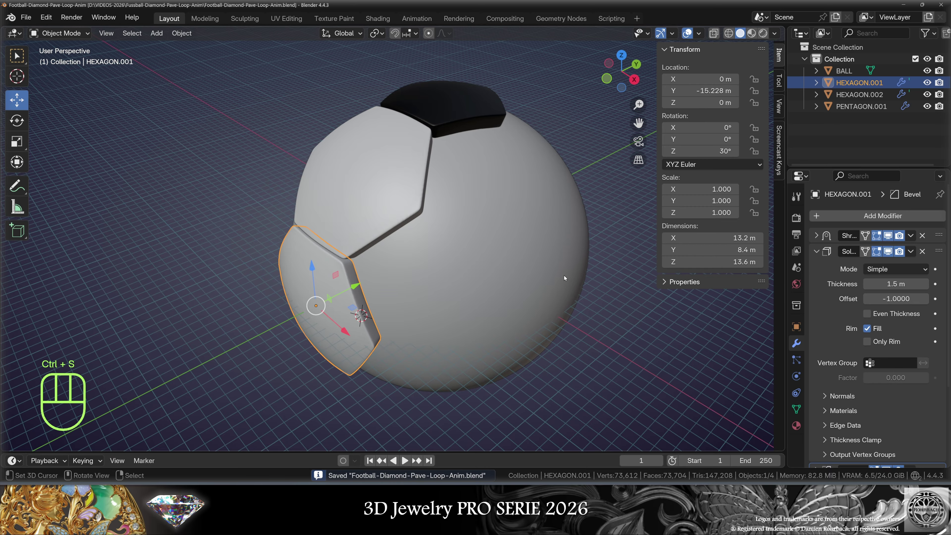
Add a Plain Axes empty and reset its location to the world origin
click(157, 33)
mouse_move(175, 161)
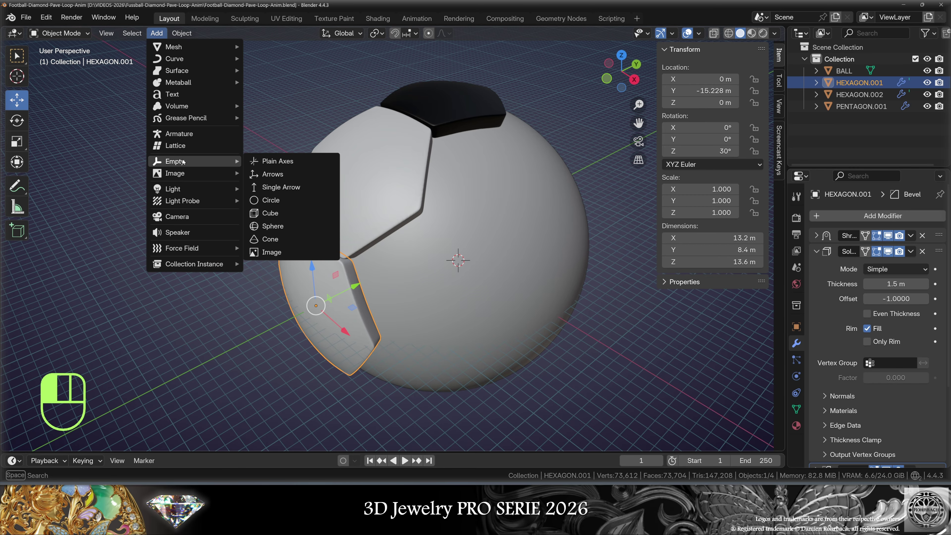
click(302, 161)
key(alt+g)
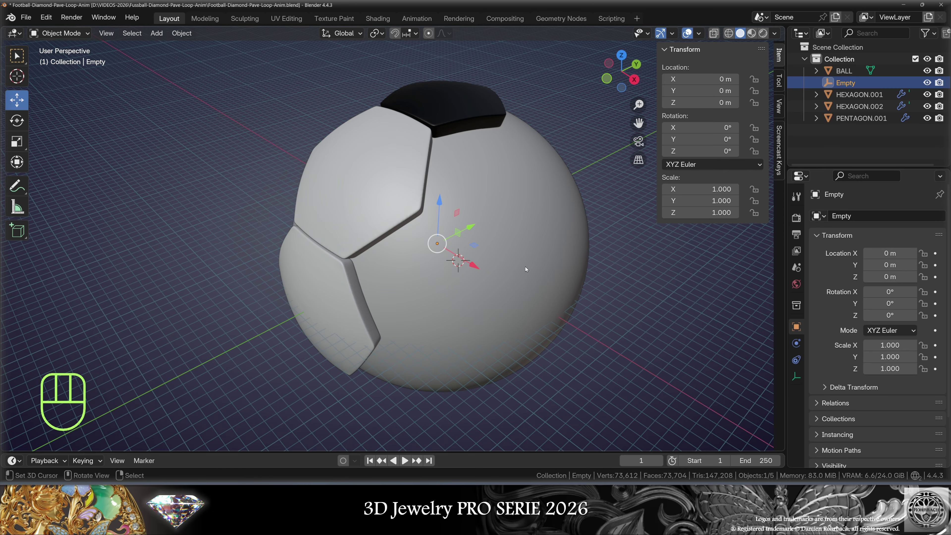
Add an Array modifier with a count of 5 to the upper hexagon
click(368, 186)
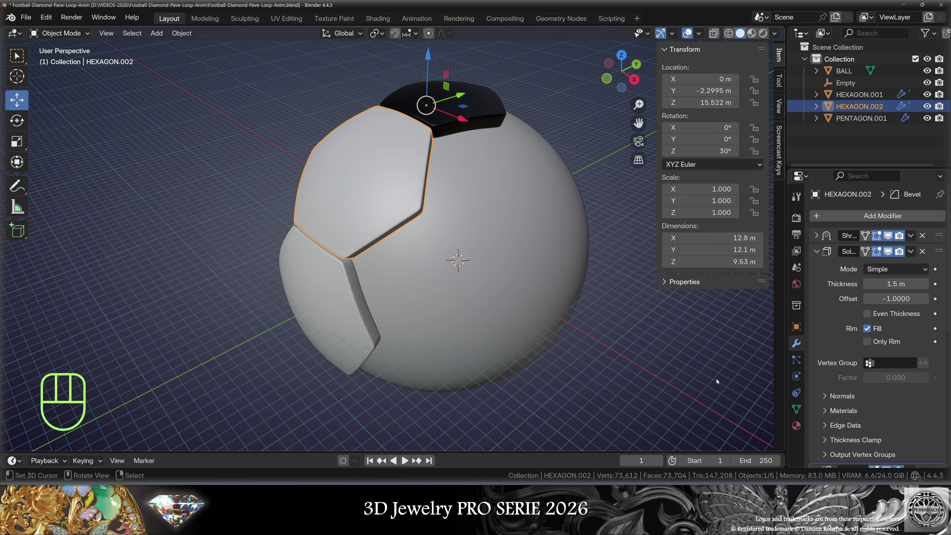
click(873, 216)
click(704, 214)
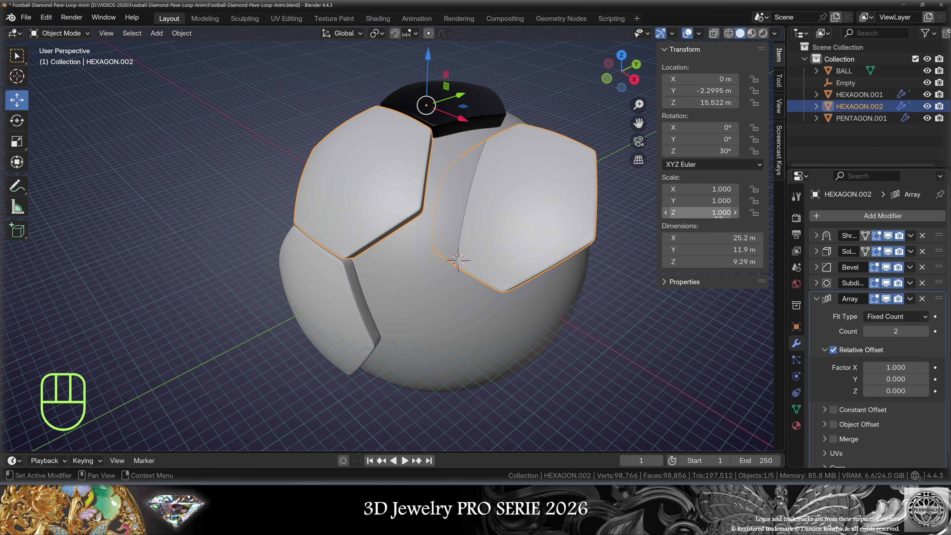
scroll(618, 243, up, 2)
click(896, 331)
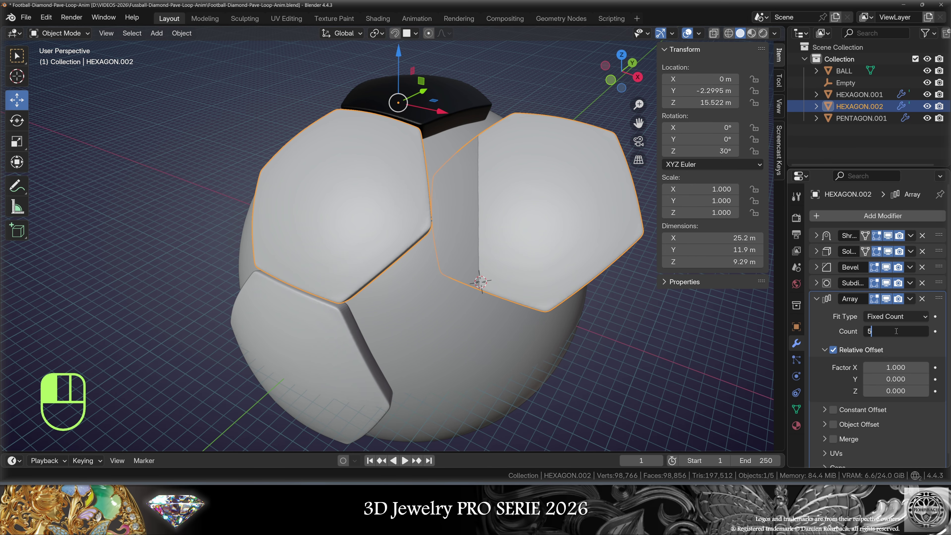
text(5)
key(Return)
Turn off the array's Relative Offset and enable Object Offset with the Empty as its object
click(833, 350)
click(833, 424)
click(825, 425)
click(878, 442)
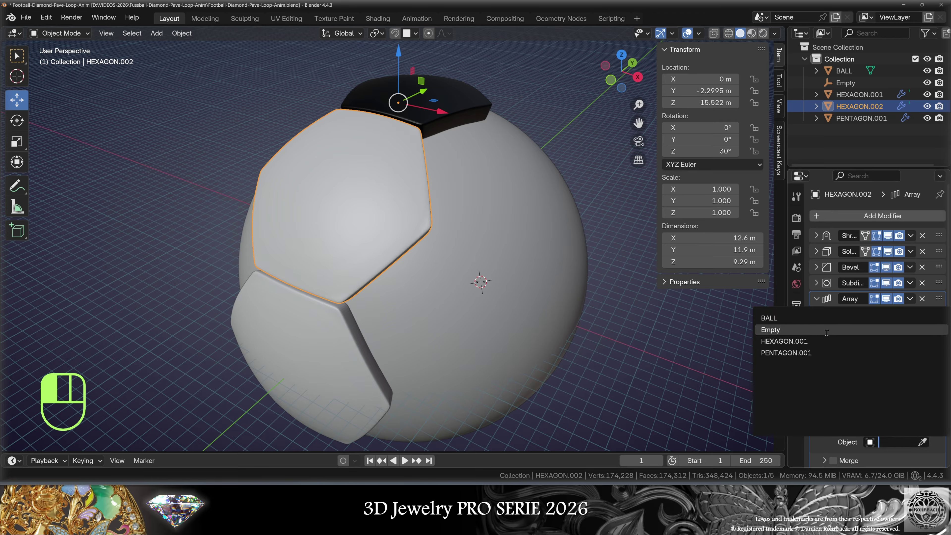
click(831, 330)
Apply all transforms to the upper hexagon and set the Empty's Z rotation to 360/5
key(ctrl+a)
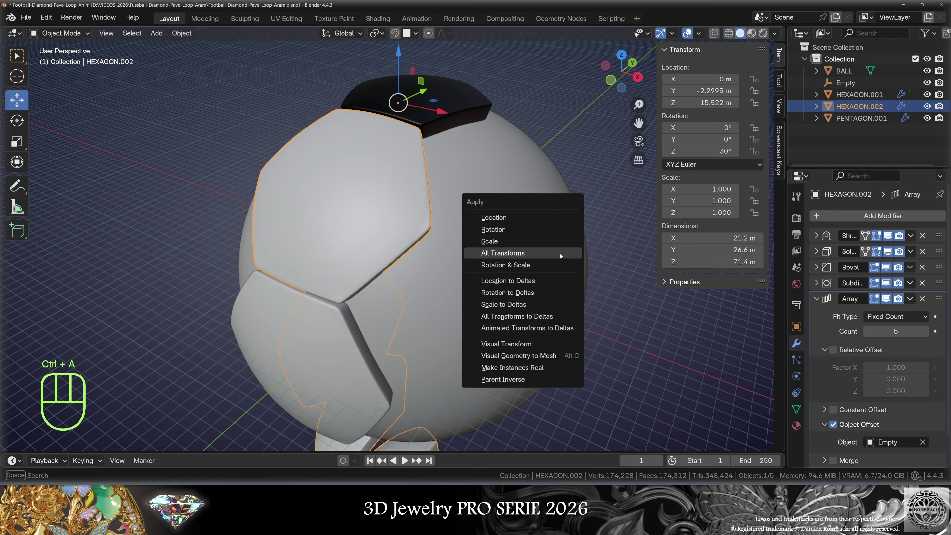
click(560, 255)
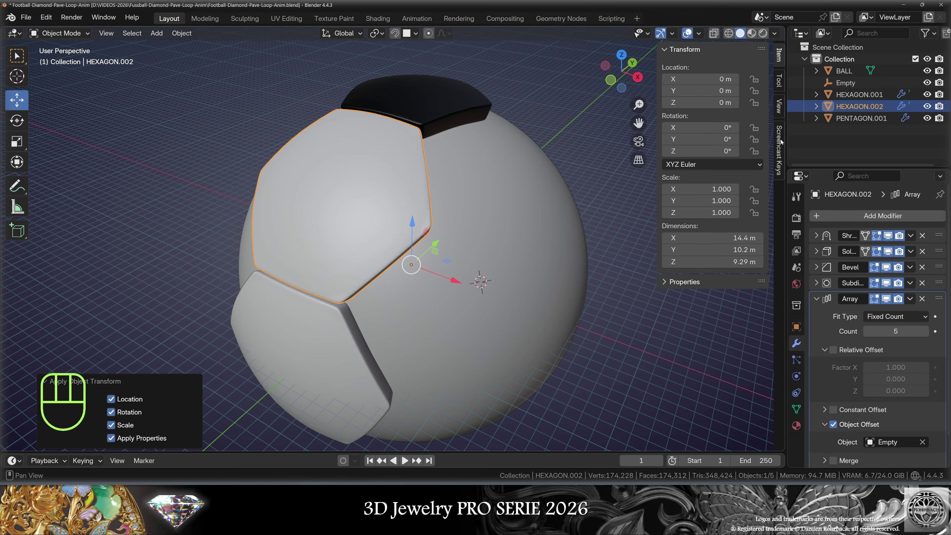
click(845, 83)
drag(690, 151, 712, 151)
click(693, 153)
text(36)
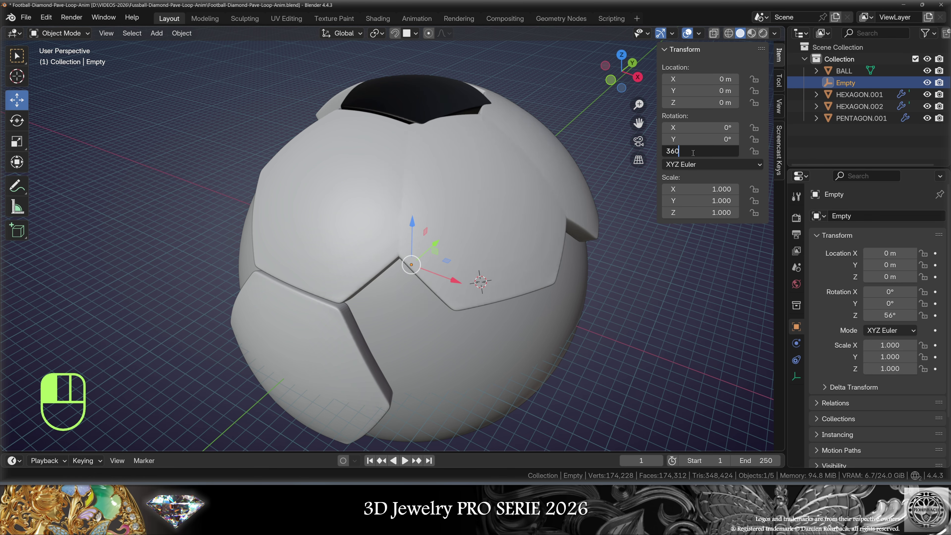
text(0/5)
key(Return)
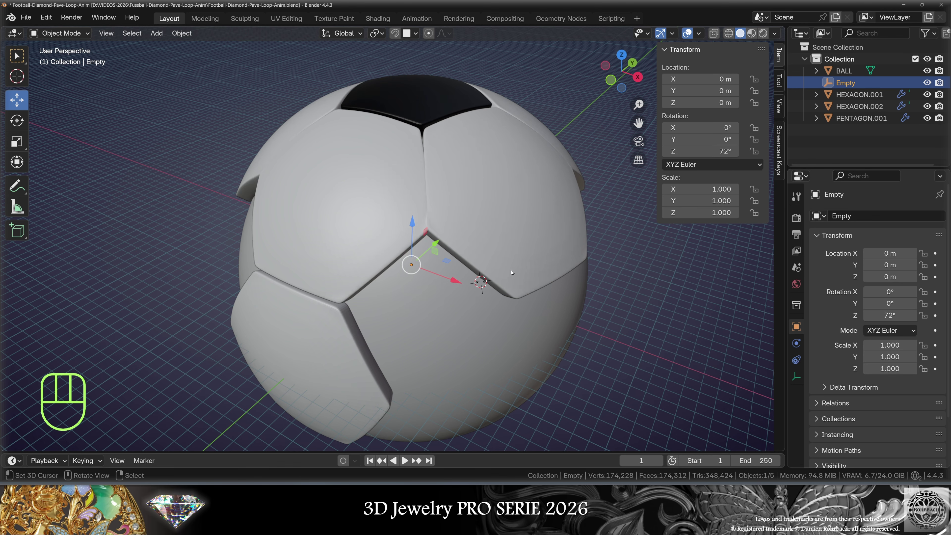
Scale the upper hexagon's whole mesh to 0.958 along the X axis in Edit Mode
click(518, 319)
middle_drag(518, 319, 514, 211)
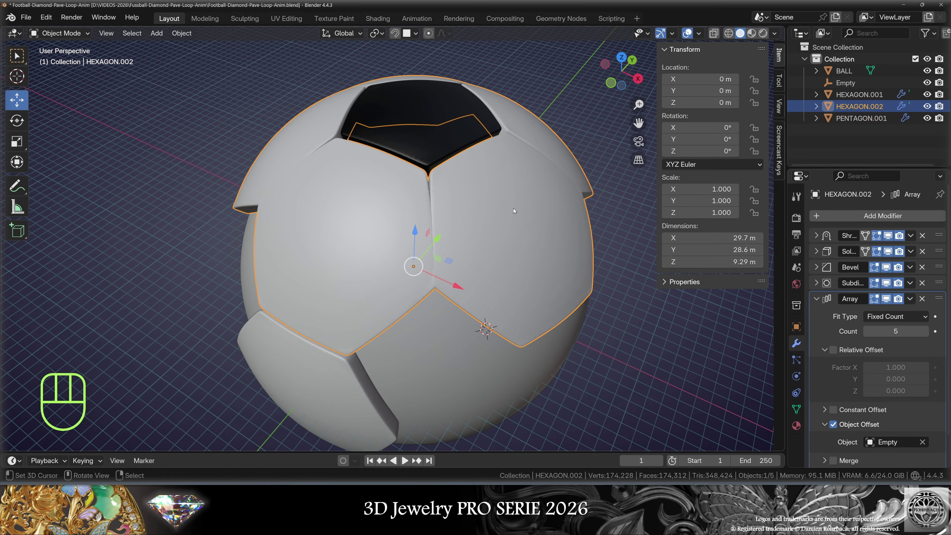
key(Tab)
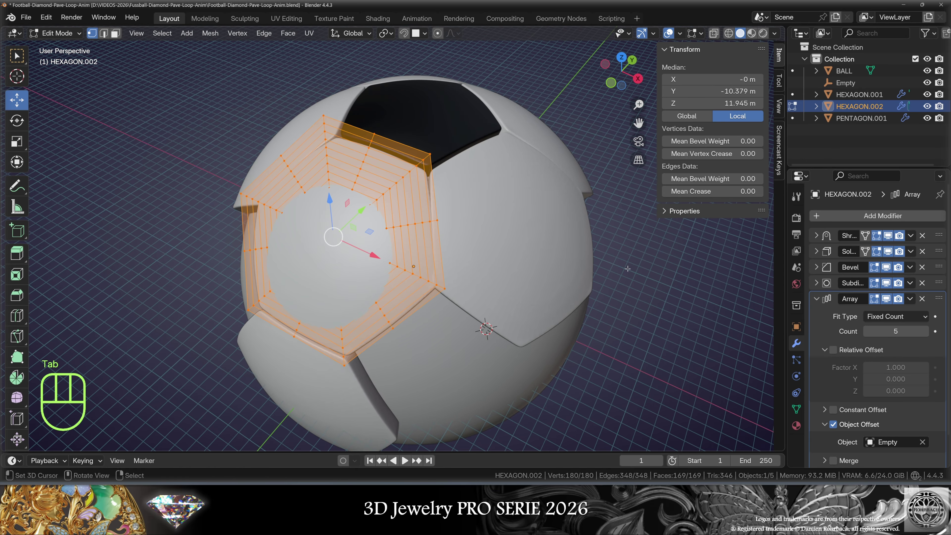
key(s)
key(x)
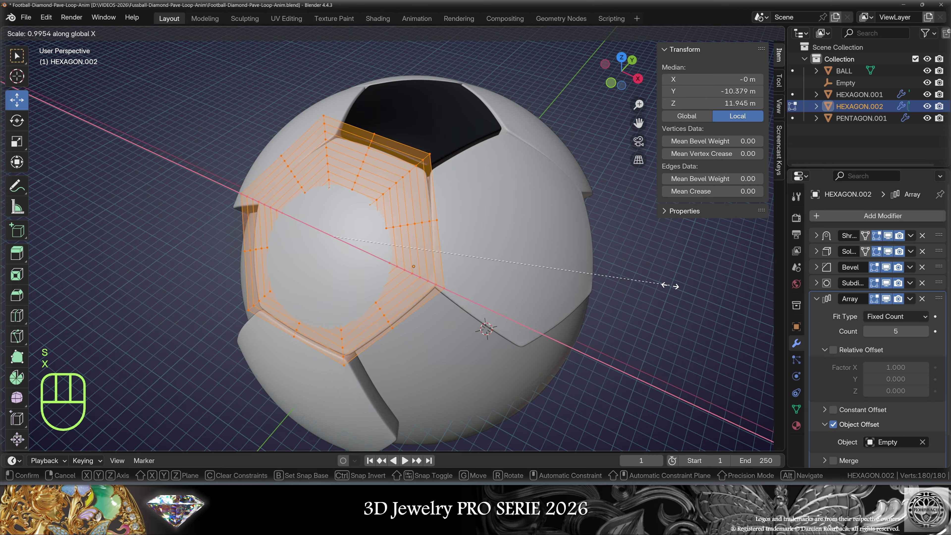
click(657, 281)
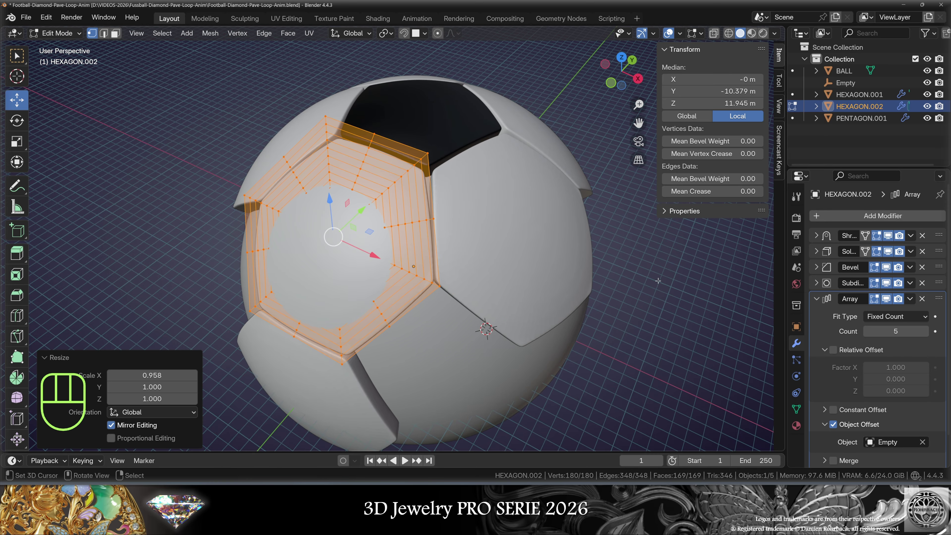
Widen the upper hexagon's two corners beside the pentagon slightly along X, using proportional editing with a proportional size of about 5
key(o)
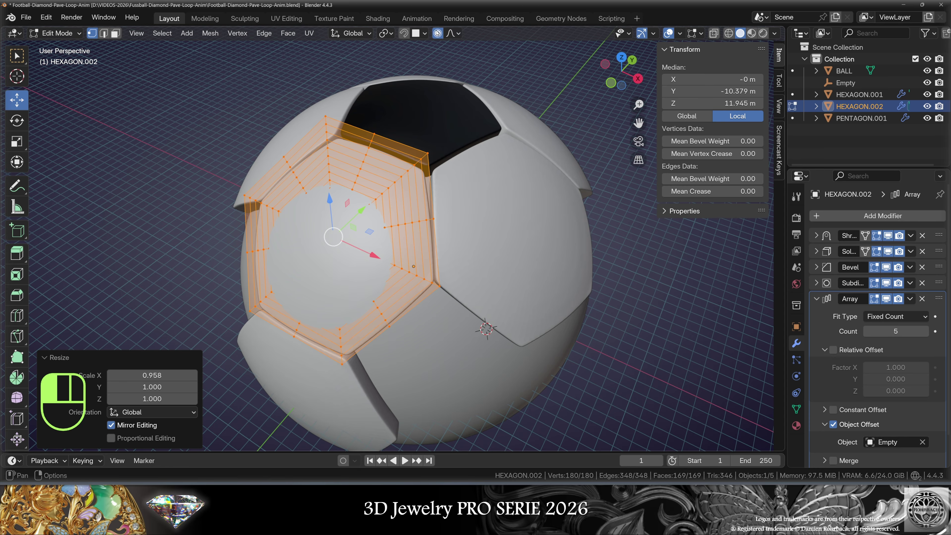
right_click(326, 117)
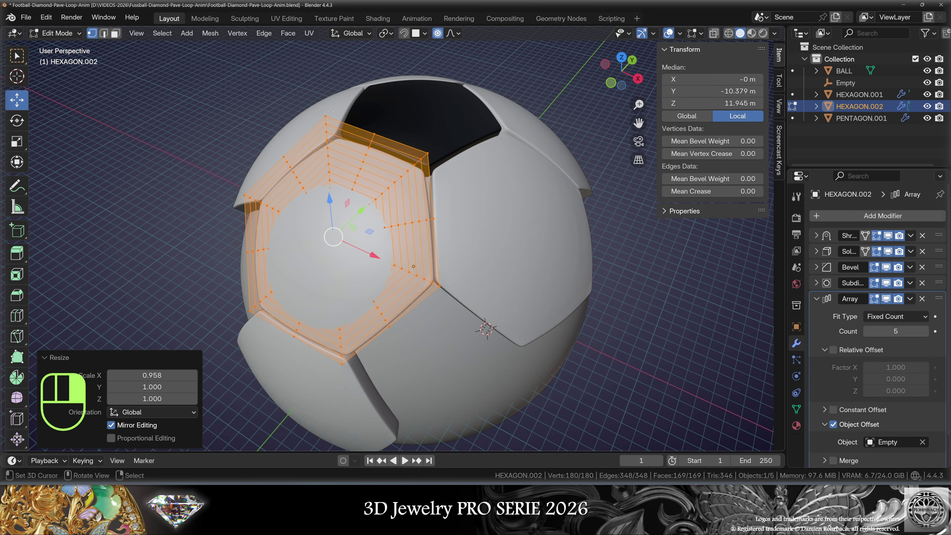
shift+right_click(428, 153)
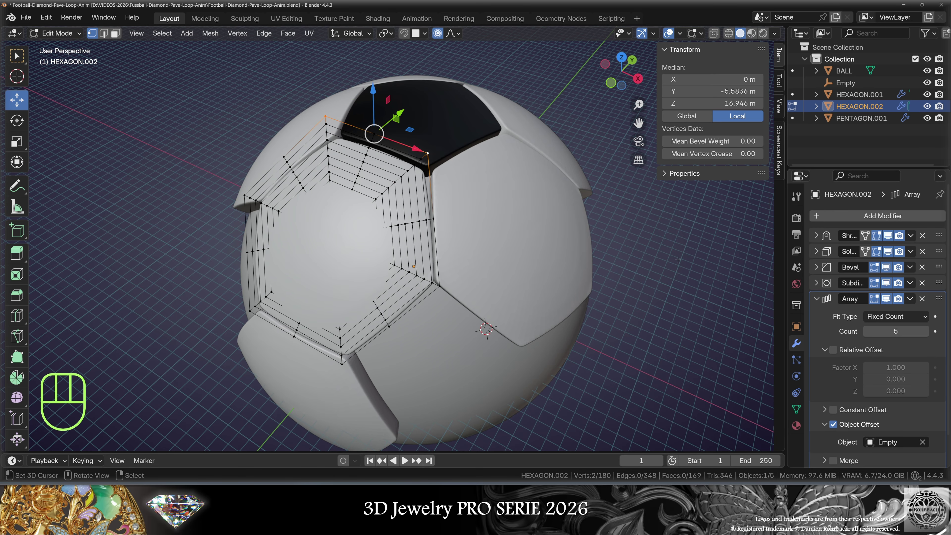
key(s)
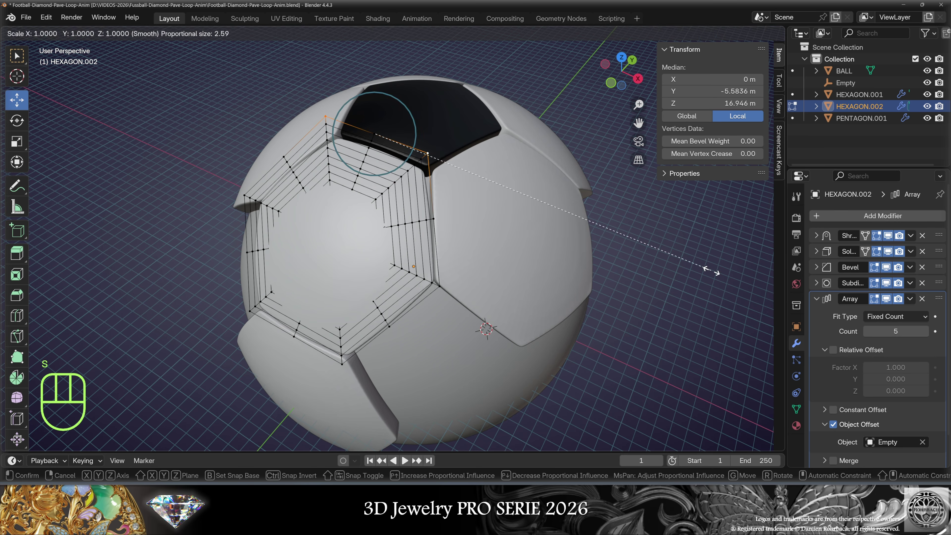
key(x)
scroll(711, 270, down, 8)
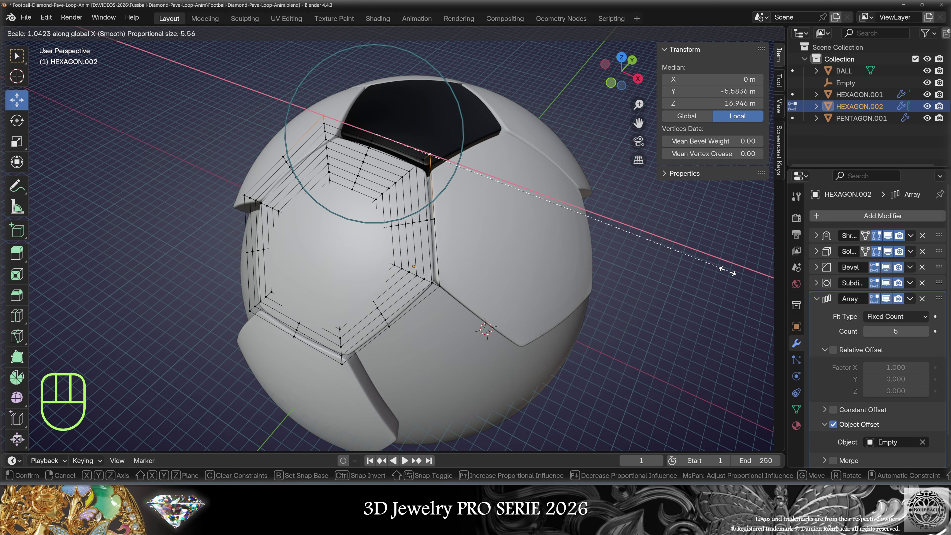
scroll(730, 269, up, 1)
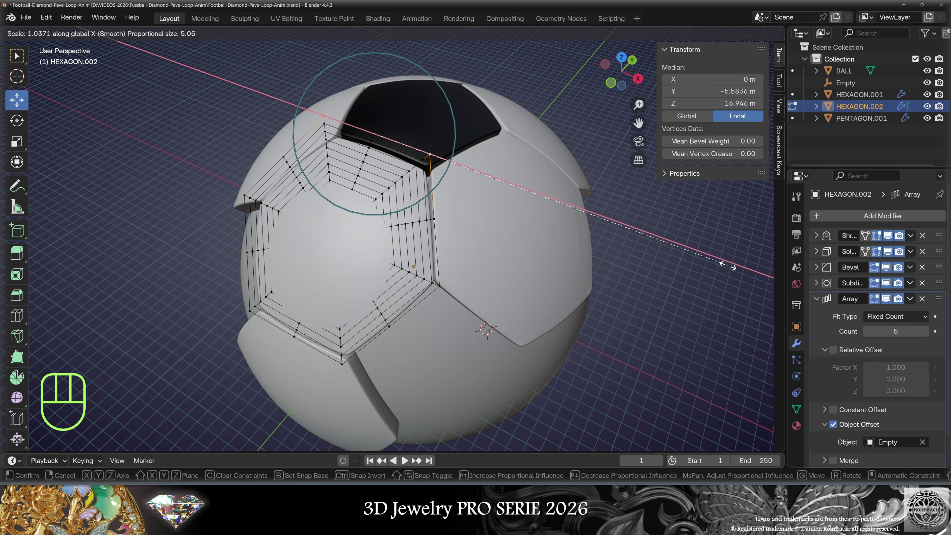
scroll(728, 267, down, 3)
scroll(729, 268, up, 2)
click(734, 276)
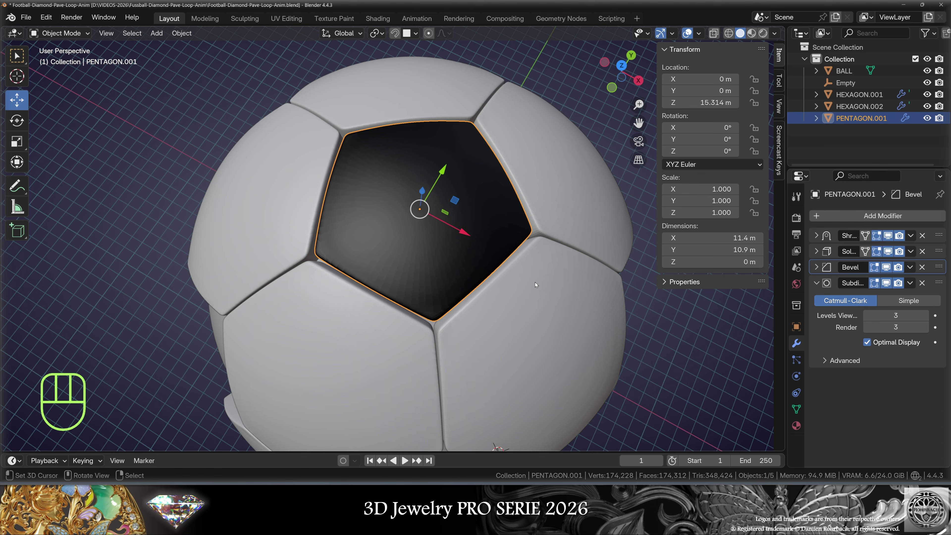
key(Tab)
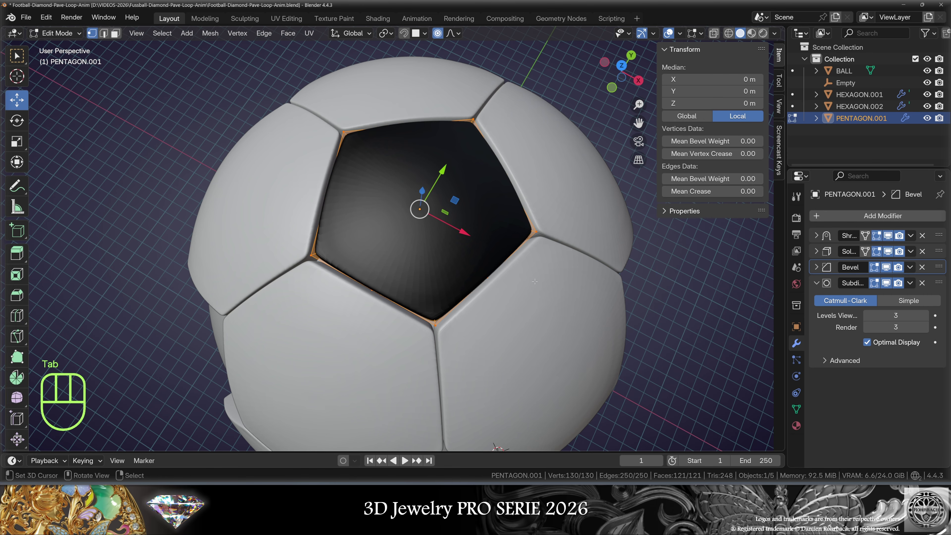
key(Tab)
key(Tab)
key(Tab)
key(Tab)
key(Tab)
key(Tab)
key(Tab)
key(Tab)
key(Tab)
key(Tab)
key(Tab)
key(Tab)
key(Tab)
key(Tab)
key(Tab)
key(Tab)
key(Tab)
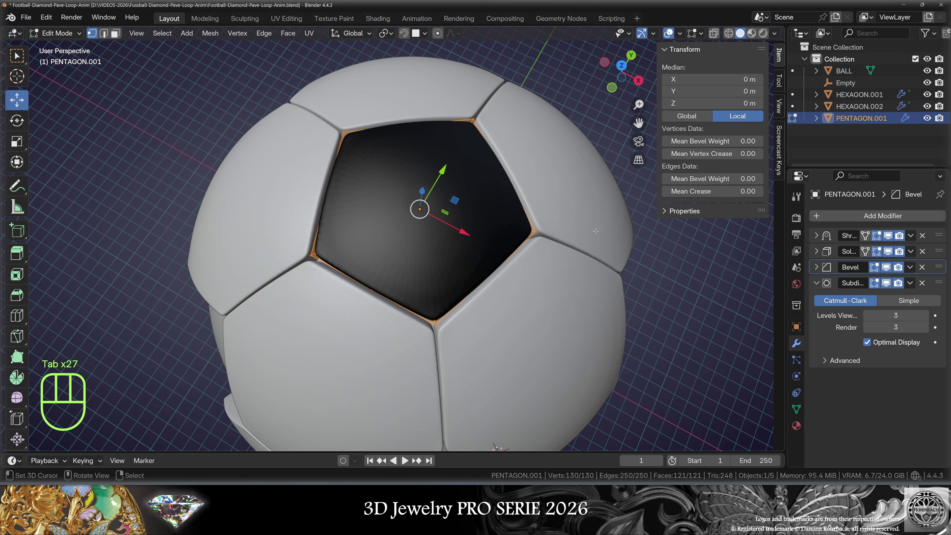
key(Tab)
key(Tab)
key(Tab)
key(Tab)
key(Tab)
key(Tab)
key(Tab)
key(Tab)
key(Tab)
key(Tab)
key(Tab)
key(Tab)
key(Tab)
key(Tab)
key(Tab)
key(Tab)
key(Tab)
key(Tab)
key(Tab)
Scale up the black pentagon's mesh in Edit Mode to about 11.6 m wide so it fits tightly between the hexagons
key(Tab)
key(s)
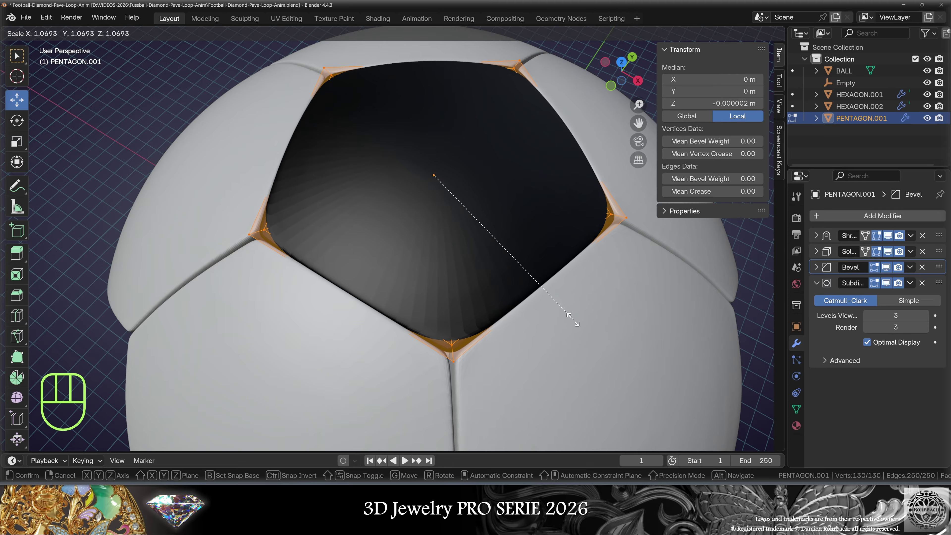
click(509, 333)
key(Tab)
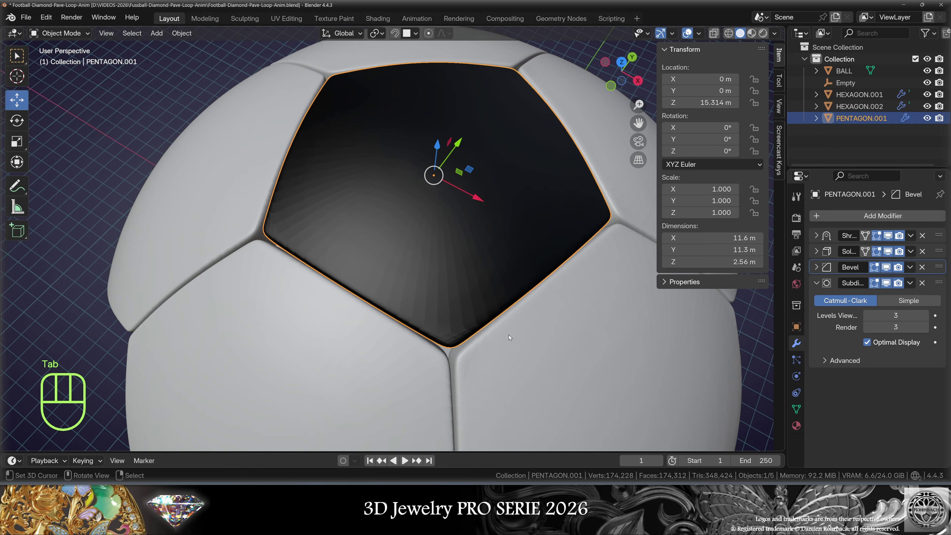
Scale the equator hexagon's mesh uniformly by 1.016 in Edit Mode and save the file
scroll(509, 337, down, 5)
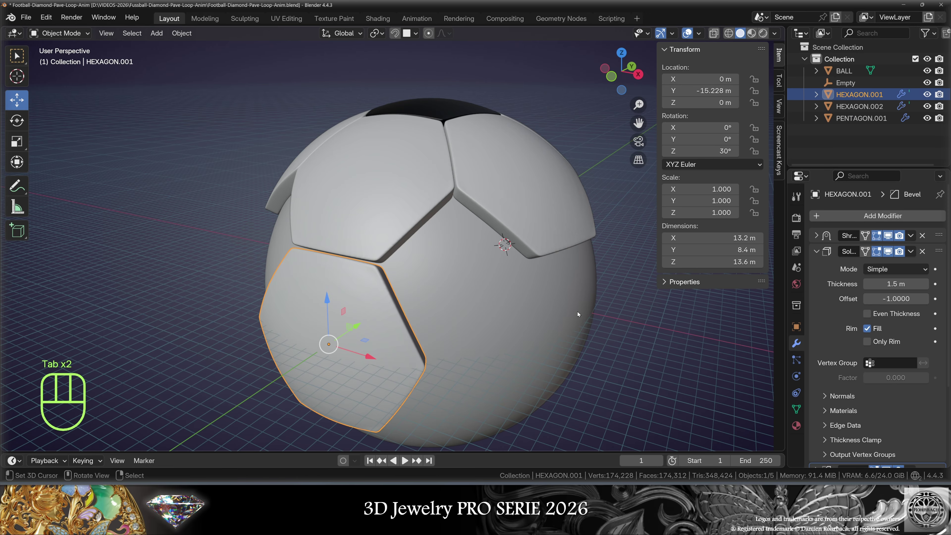
key(Tab)
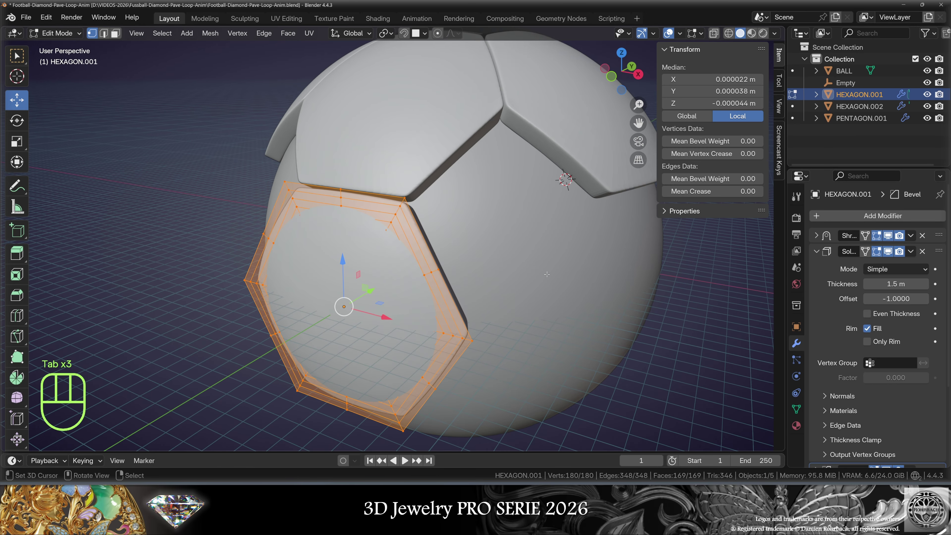
key(s)
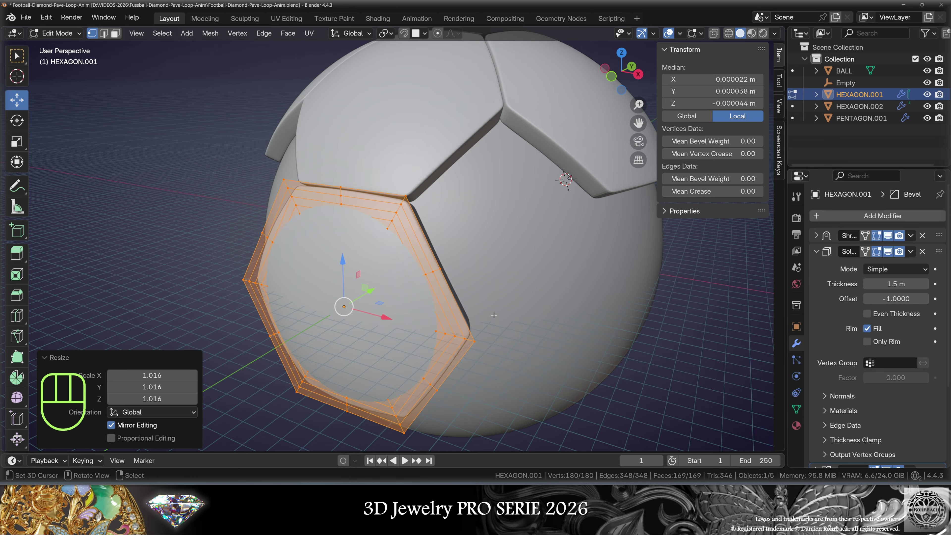
key(ctrl+s)
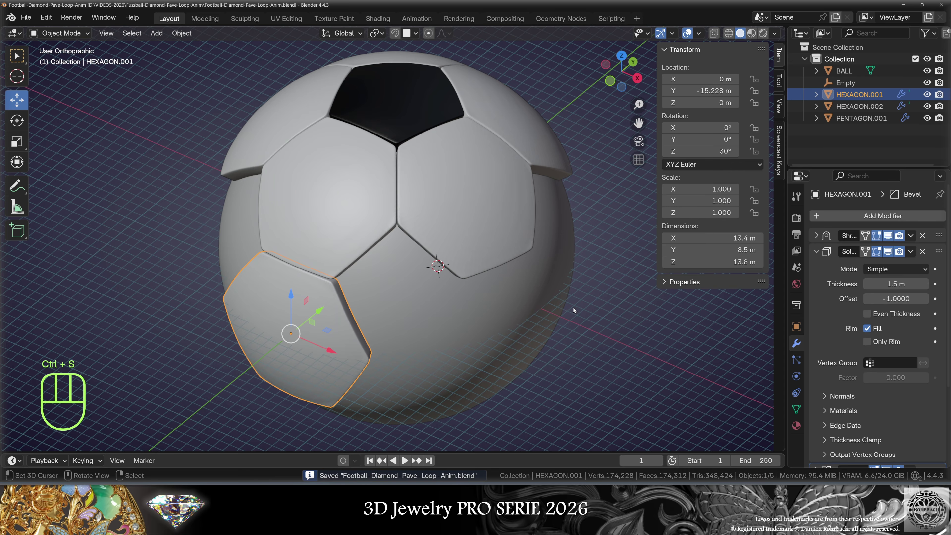
Add an Array modifier with a count of 5 to the equator hexagon
middle_drag(573, 308, 616, 341)
key(ctrl+3)
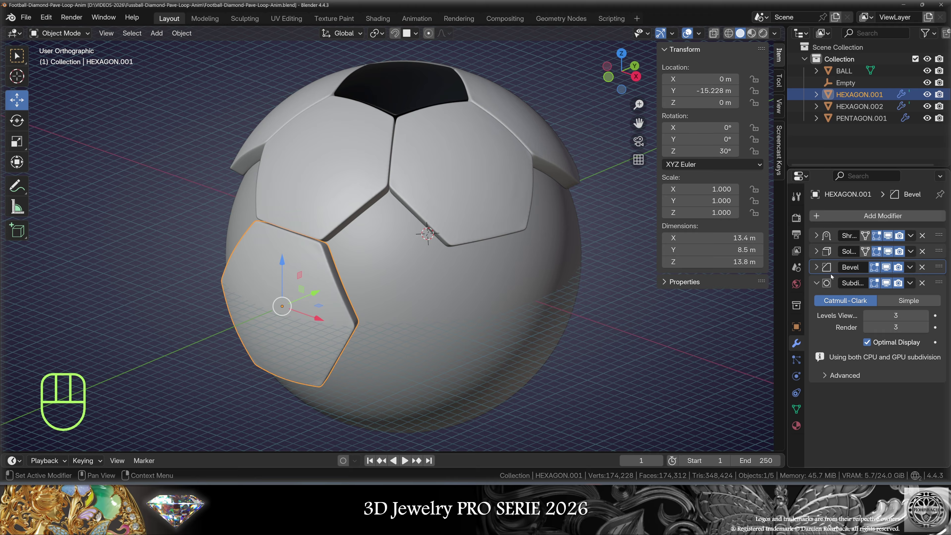
click(866, 217)
mouse_move(866, 219)
click(748, 220)
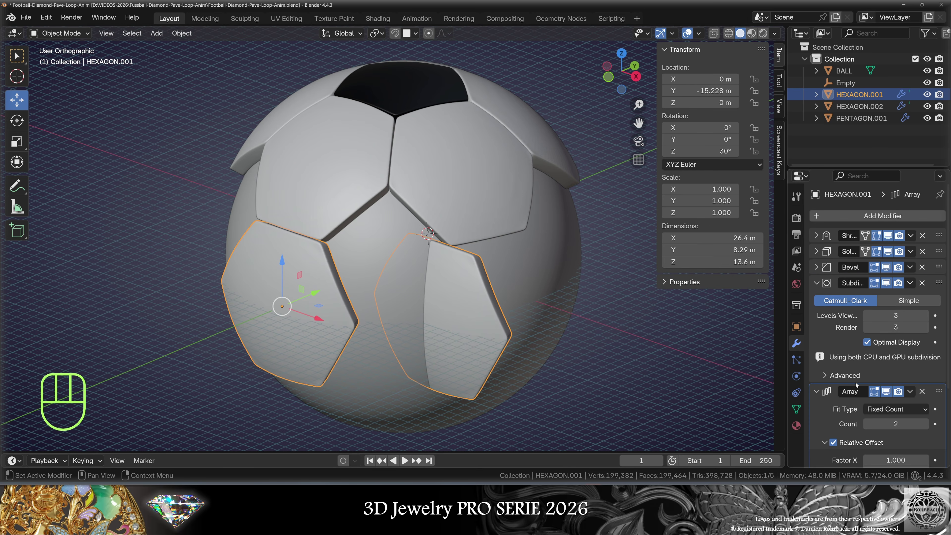
scroll(856, 384, down, 5)
click(896, 323)
text(5)
key(Return)
Switch the array from Relative Offset to Object Offset using the Empty, and apply all transforms to the equator hexagon
click(834, 342)
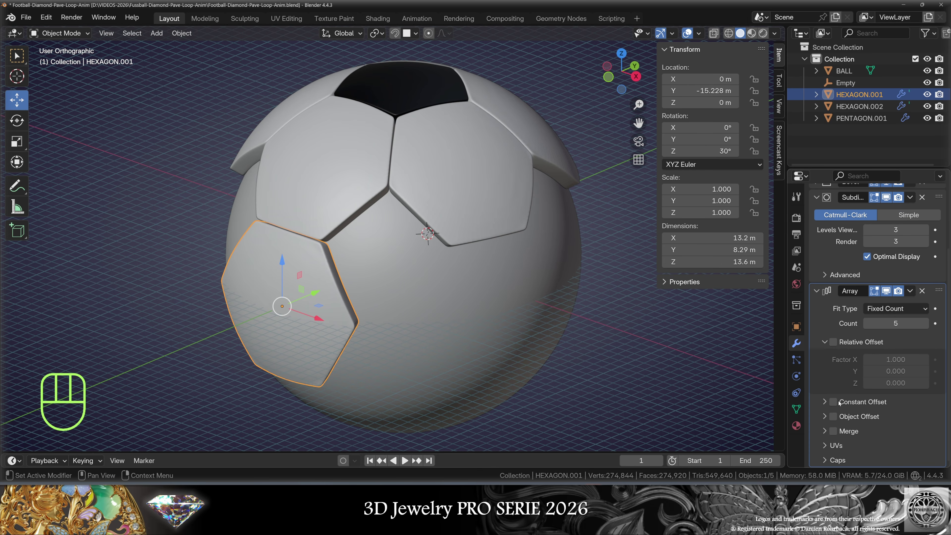
click(833, 417)
click(824, 417)
click(886, 433)
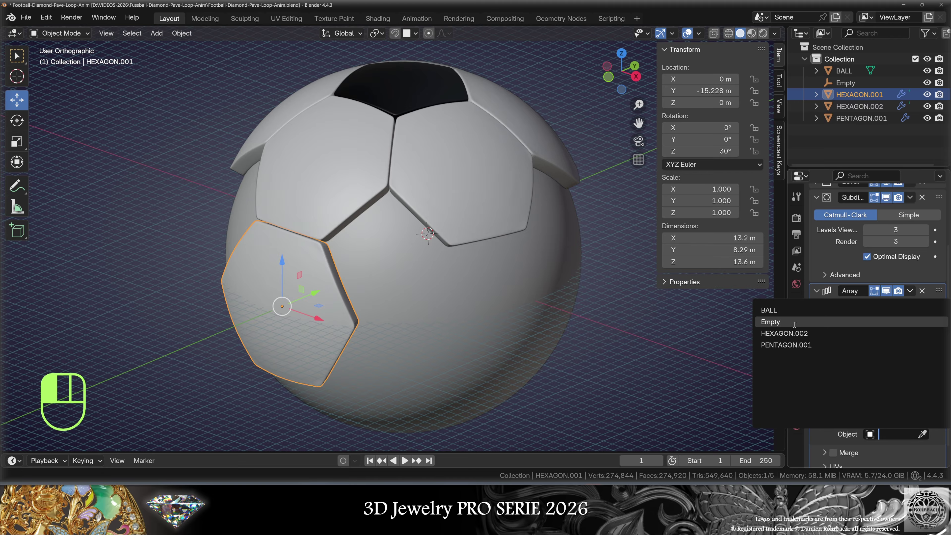
click(764, 322)
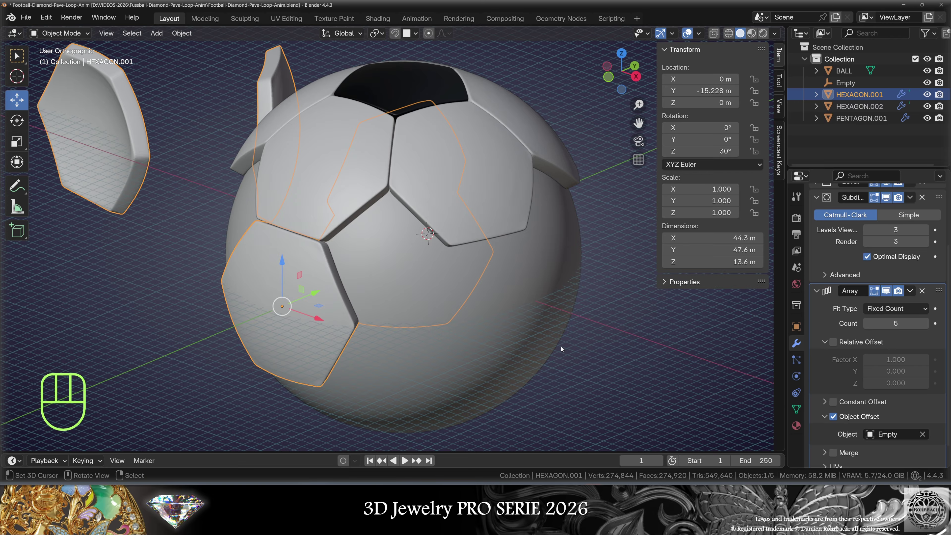
key(ctrl+a)
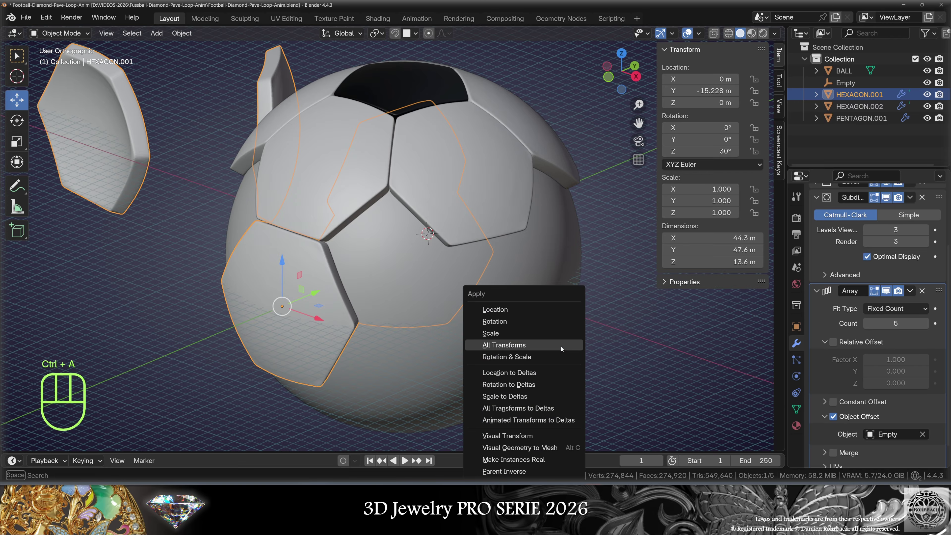
click(561, 346)
Snap the 3D cursor to the centre of the selected ball
middle_drag(565, 346, 500, 320)
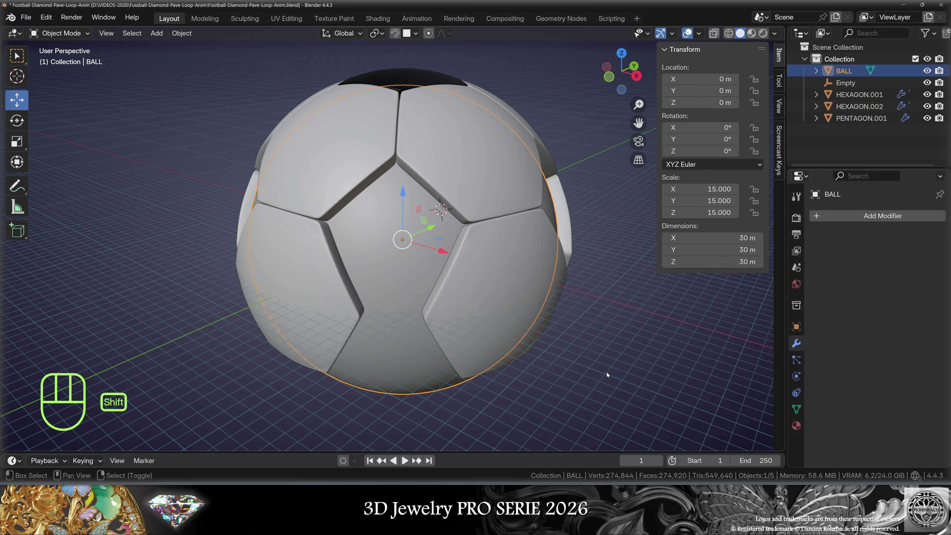
key(shift+s)
click(606, 382)
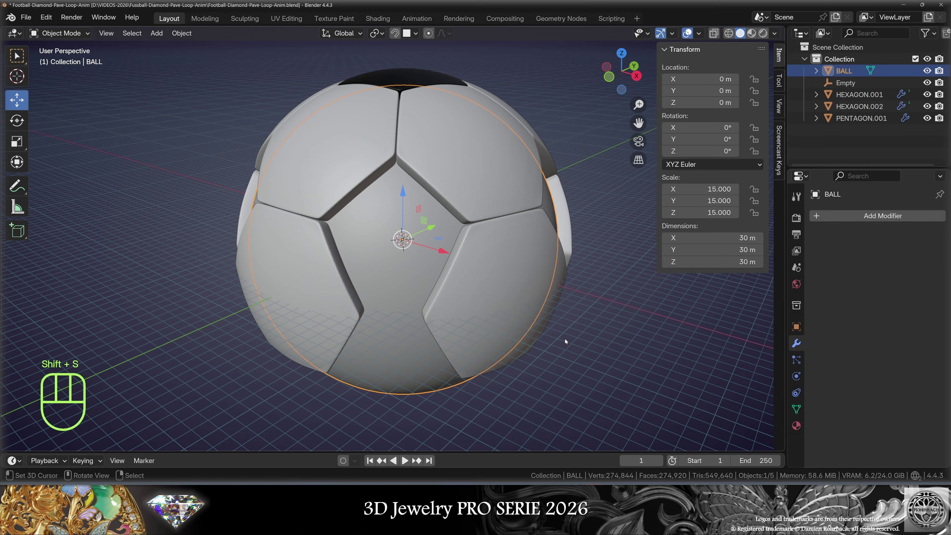
Duplicate the black pentagon in place
middle_drag(575, 324, 578, 300)
right_click(405, 132)
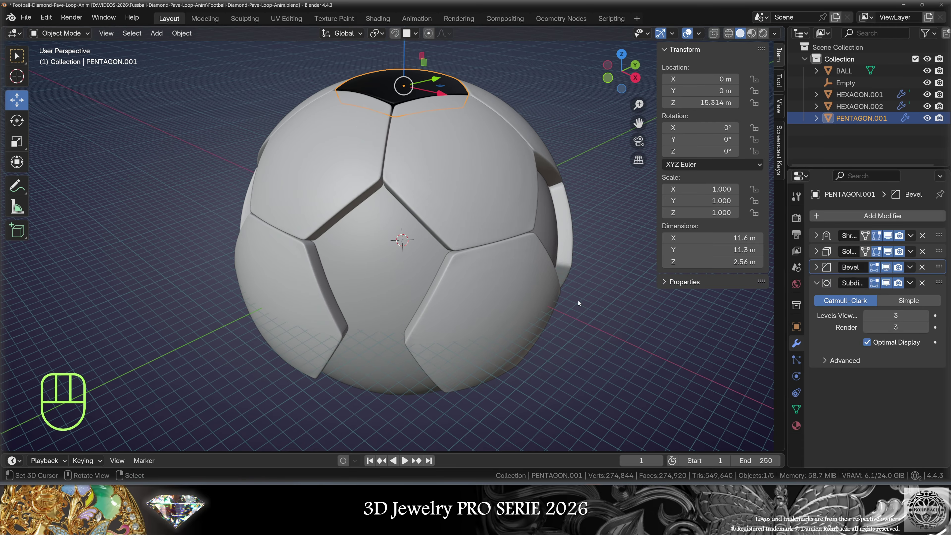
key(shift+d)
click(633, 347)
Edit the duplicate pentagon's mesh in right view with the transform pivot set to 3D Cursor and X-ray on
key(Tab)
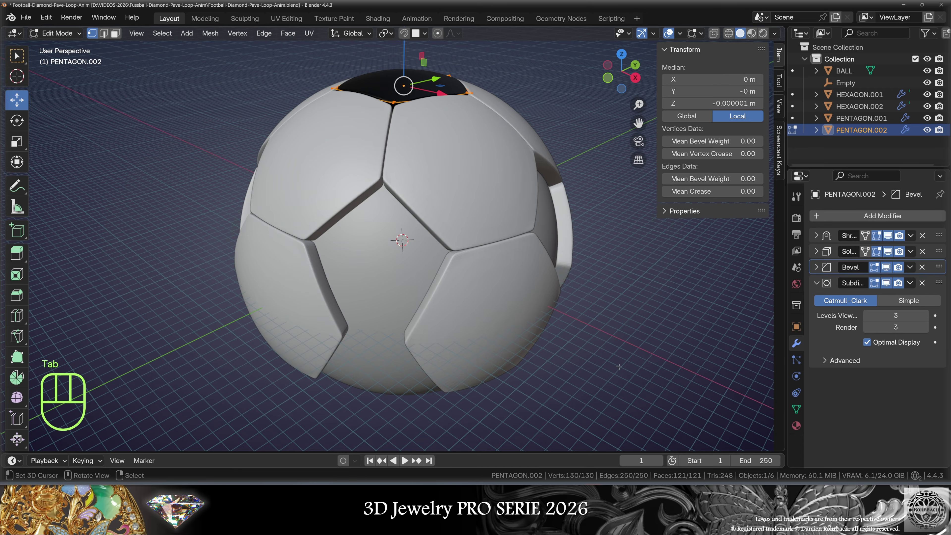
key(KP_3)
click(387, 33)
click(404, 74)
key(alt+z)
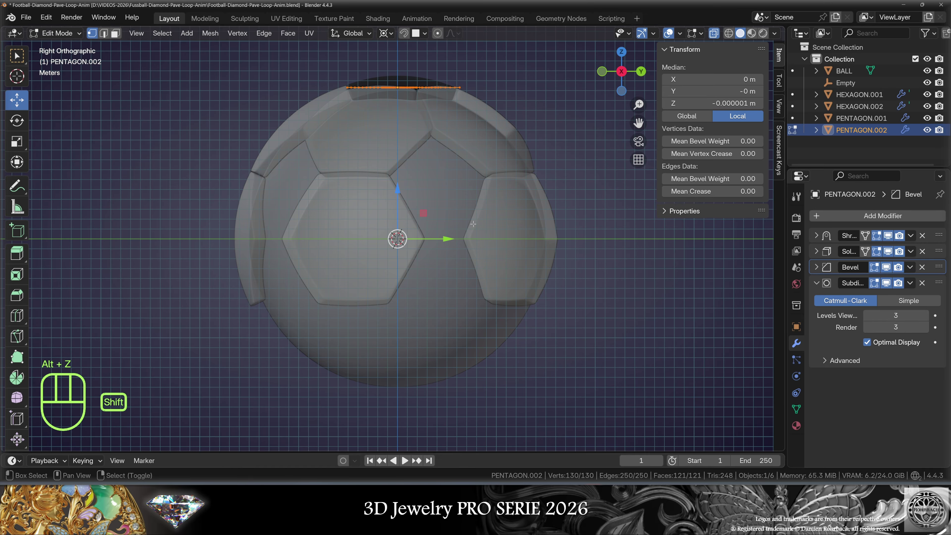
Rotate the duplicate pentagon's mesh -72° around the 3D cursor in the right view
shift+middle_drag(474, 224, 490, 308)
scroll(489, 307, up, 1)
key(r)
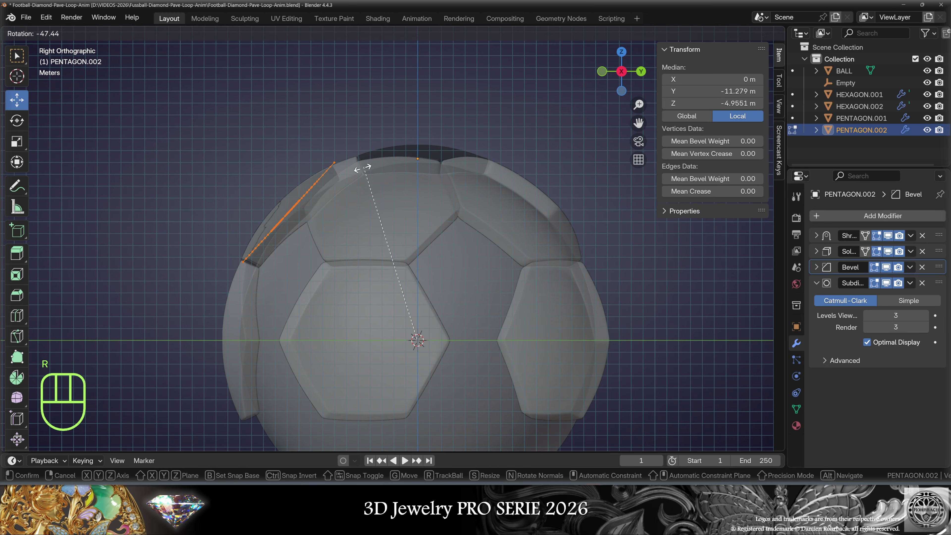
click(317, 224)
click(163, 391)
text(-)
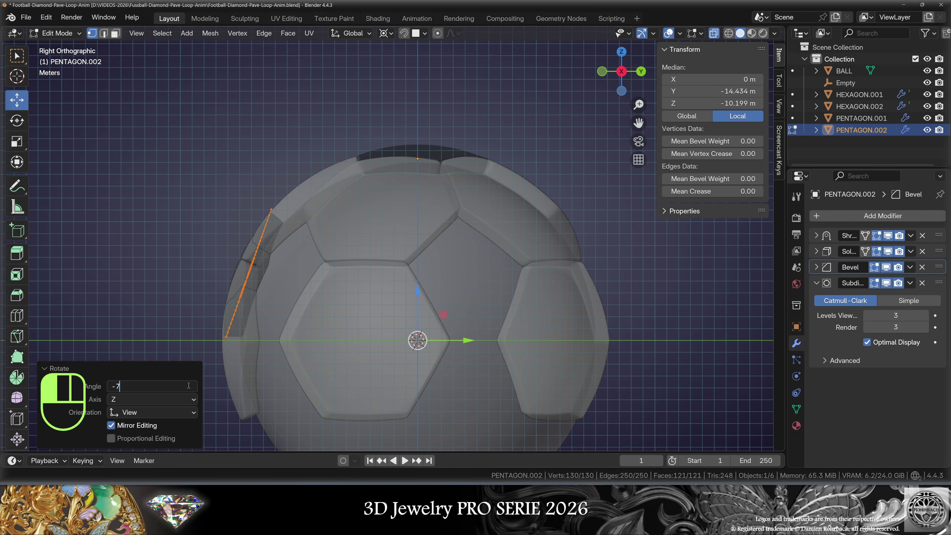
text(72)
key(Return)
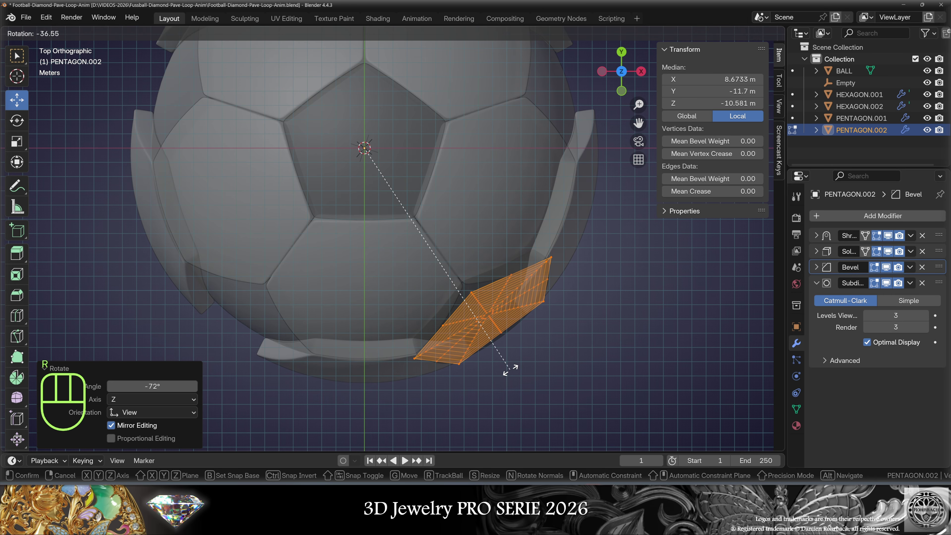
Rotate the pentagon's mesh -36° in the top view, then return to Object Mode with X-ray off
click(442, 382)
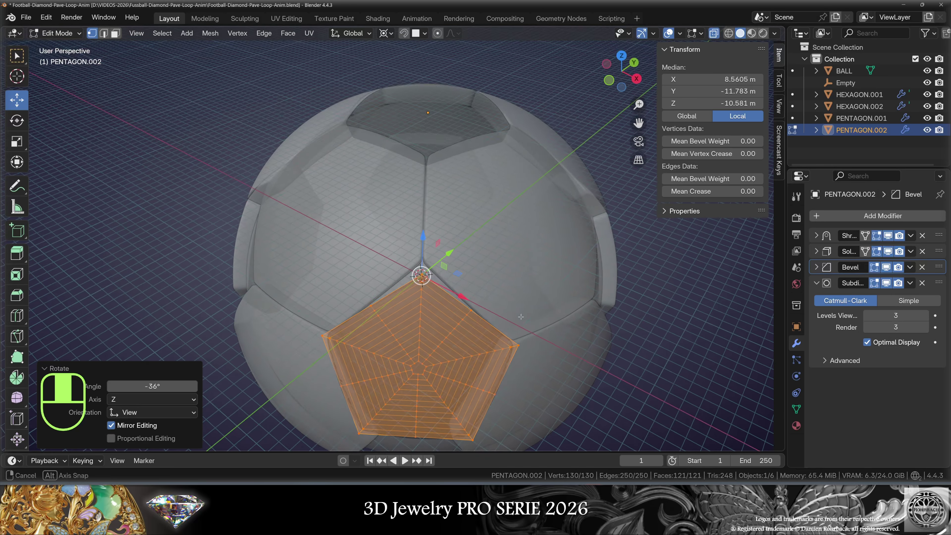
key(Tab)
key(alt+z)
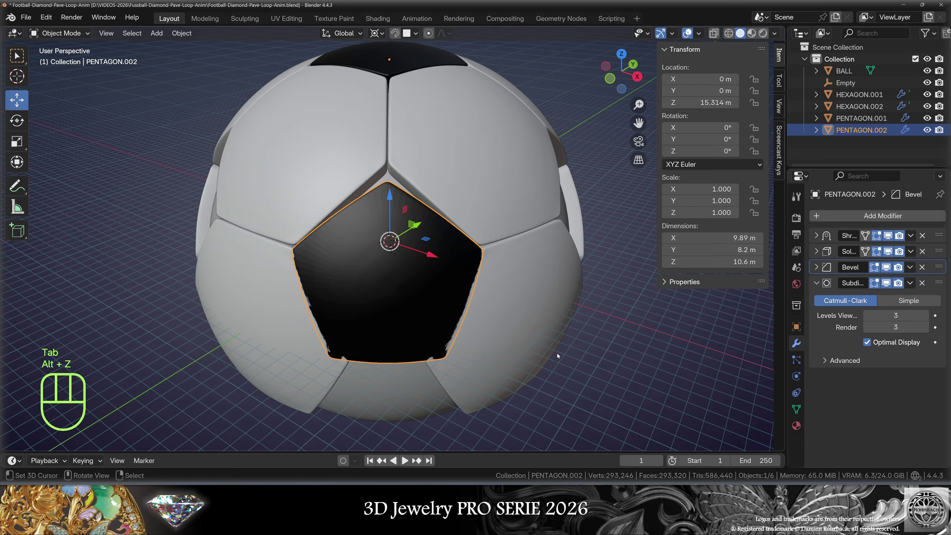
Add an Array modifier with a count of 5 to the duplicate pentagon
middle_drag(557, 353, 599, 367)
click(831, 215)
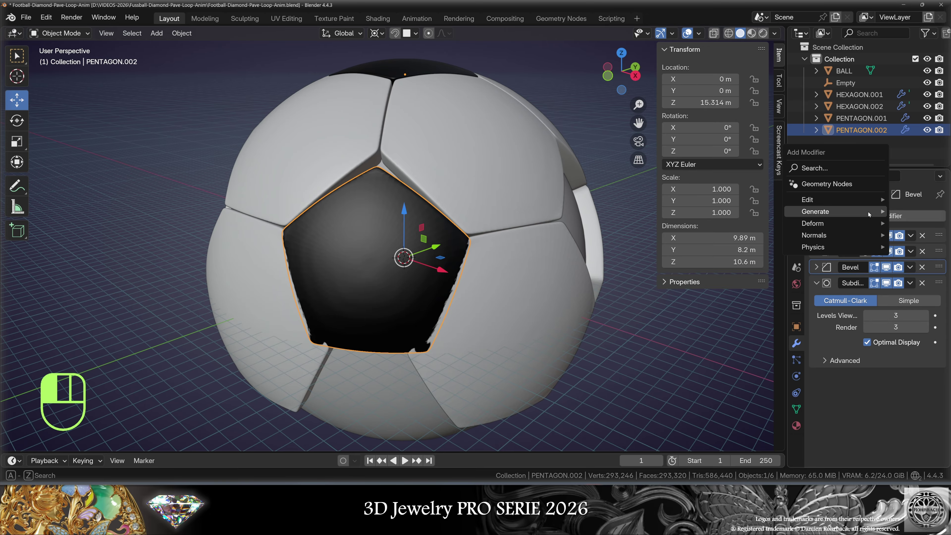
mouse_move(824, 211)
click(746, 214)
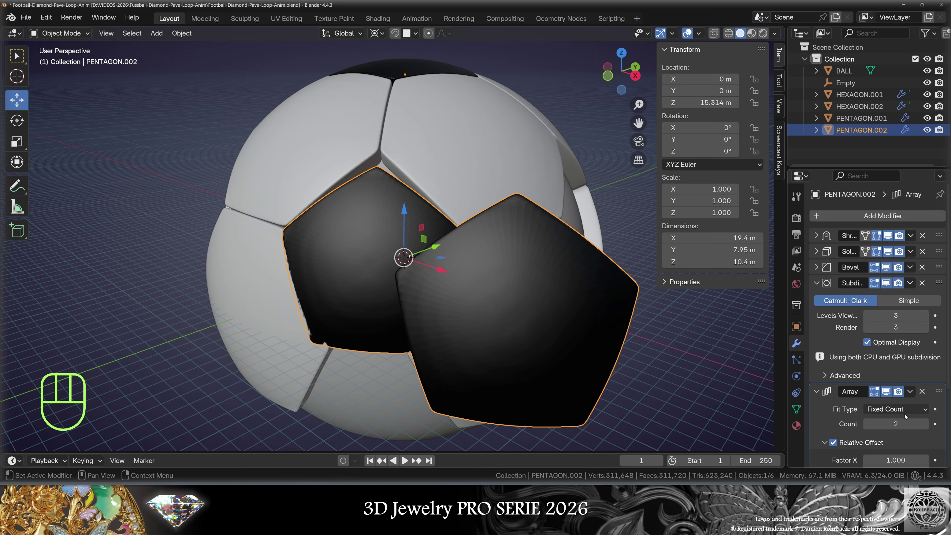
double_click(901, 424)
text(5)
key(Return)
Switch the pentagon's array from Relative Offset to Object Offset, using the Empty as the offset object
scroll(848, 426, down, 5)
click(833, 342)
click(834, 416)
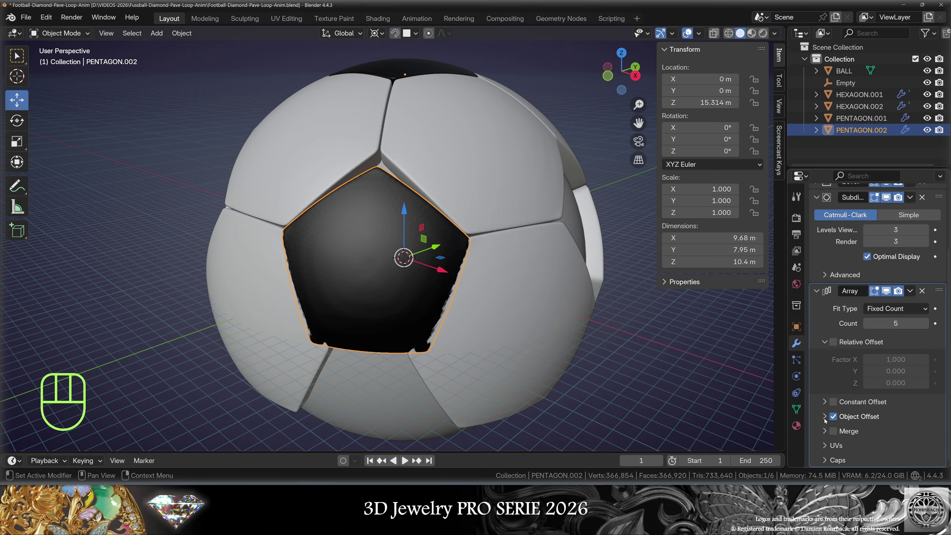
click(824, 416)
click(887, 435)
click(804, 323)
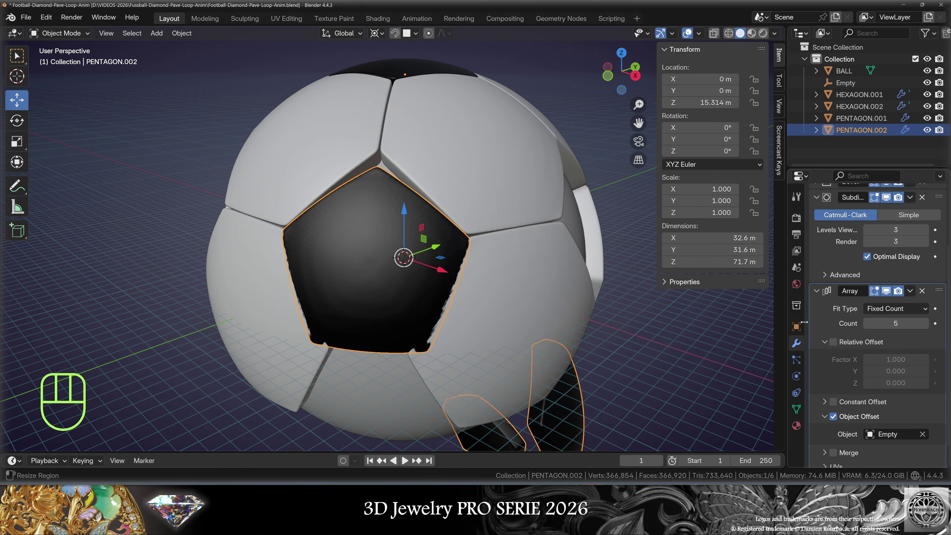
Apply all transforms to the arrayed pentagon and save the file
key(ctrl+a)
click(580, 281)
middle_drag(635, 328, 596, 302)
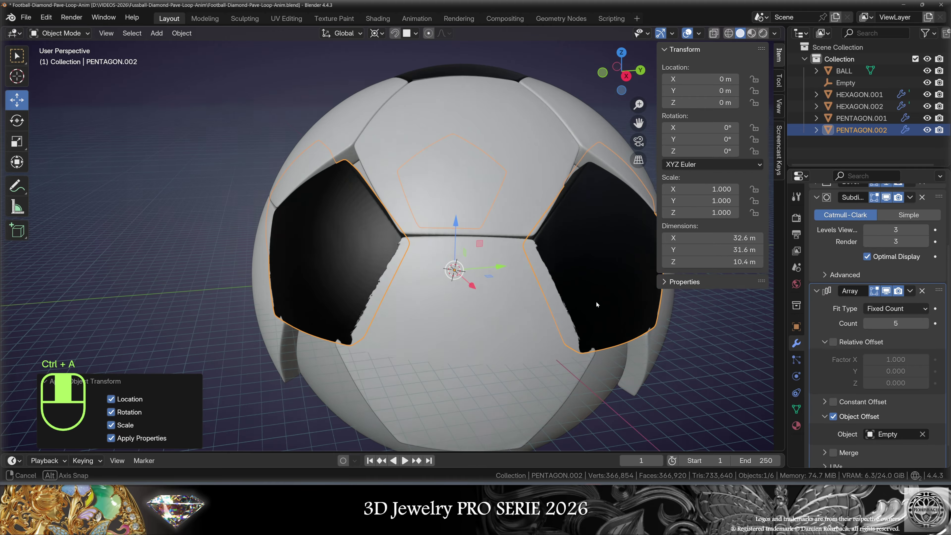
scroll(524, 311, down, 4)
key(ctrl+s)
Select the two outer side corner vertices of the upper hexagon in Edit Mode and set the pivot to Median Point
middle_drag(463, 321, 426, 270)
scroll(432, 272, up, 5)
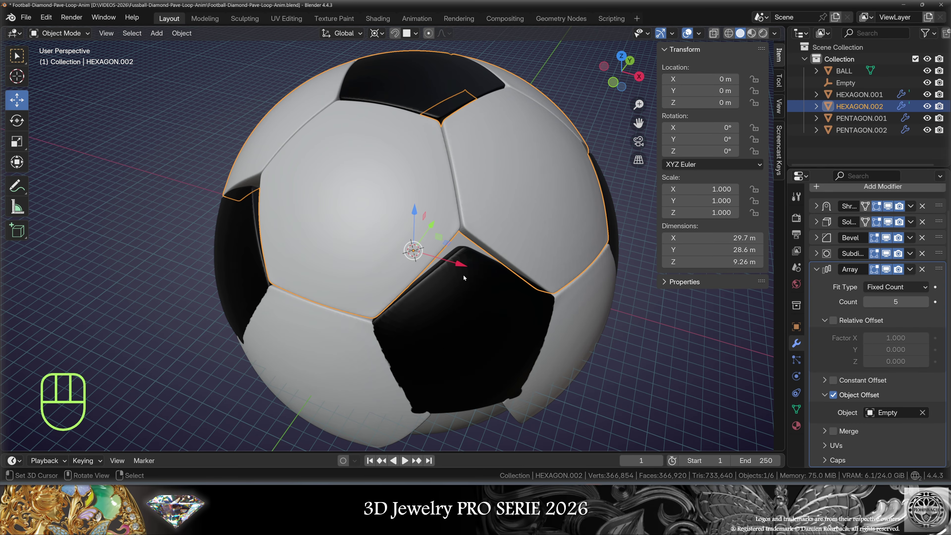
key(Tab)
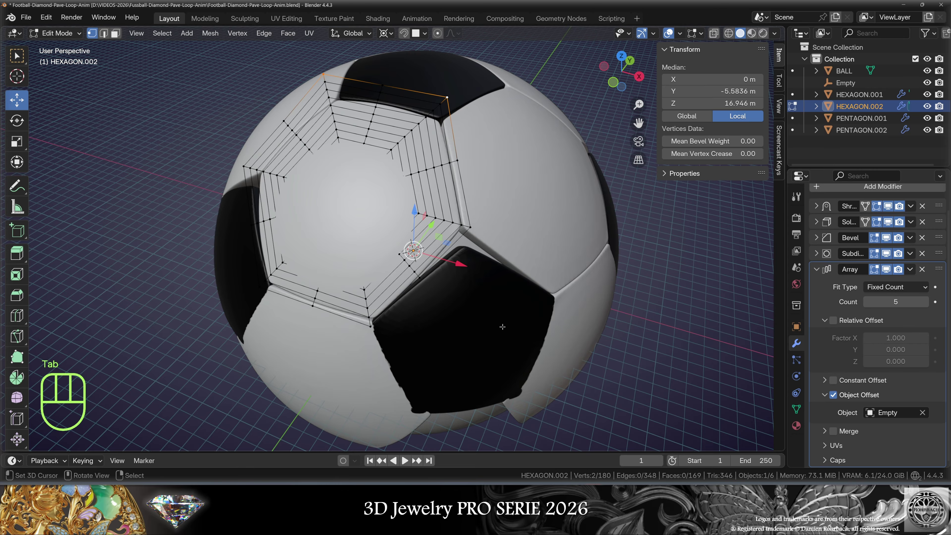
middle_drag(502, 327, 431, 292)
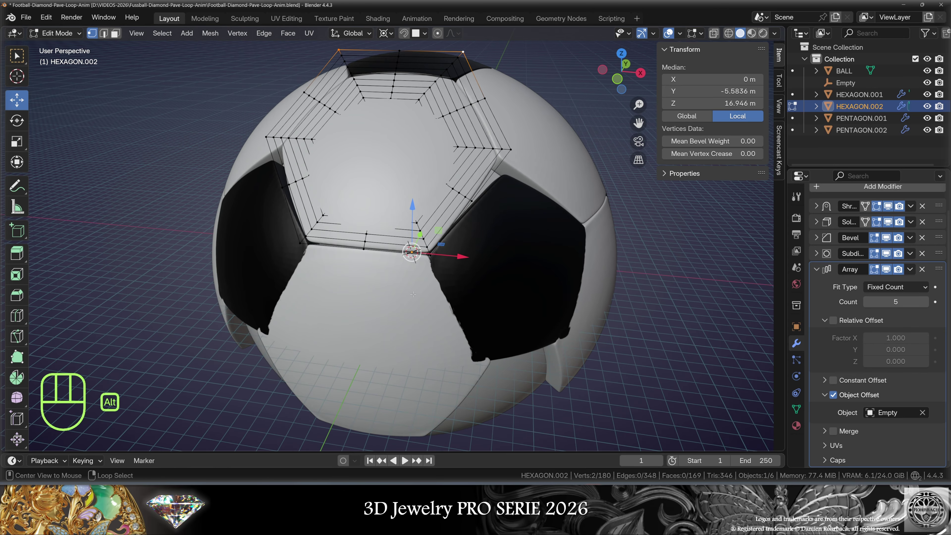
click(265, 138)
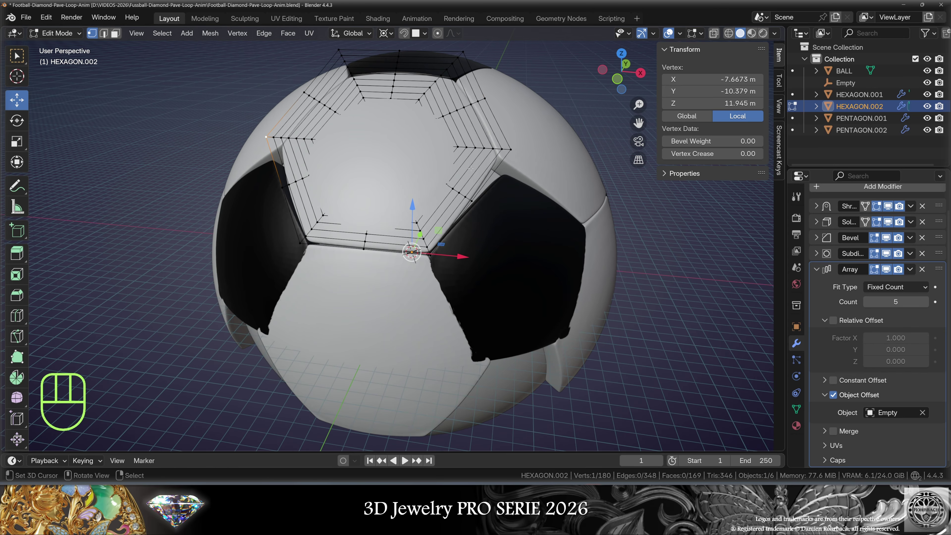
shift+click(518, 151)
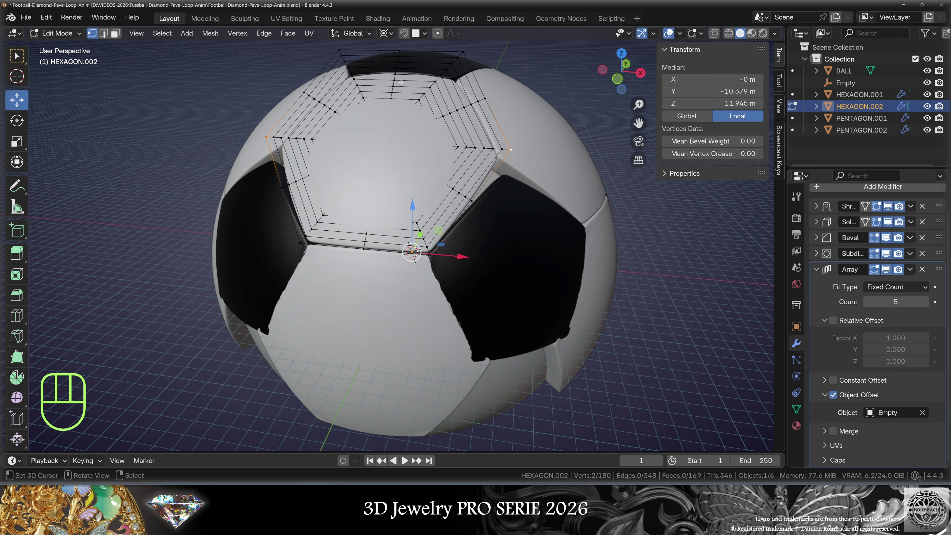
click(386, 33)
click(412, 98)
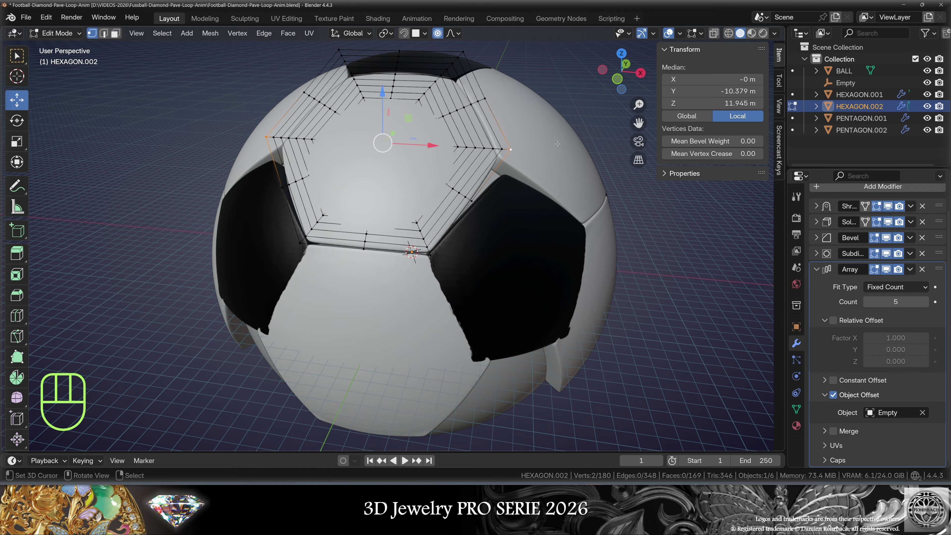
Move the two side corners -1.191 m along Z with smooth proportional editing at a size of about 5.05
key(g)
key(z)
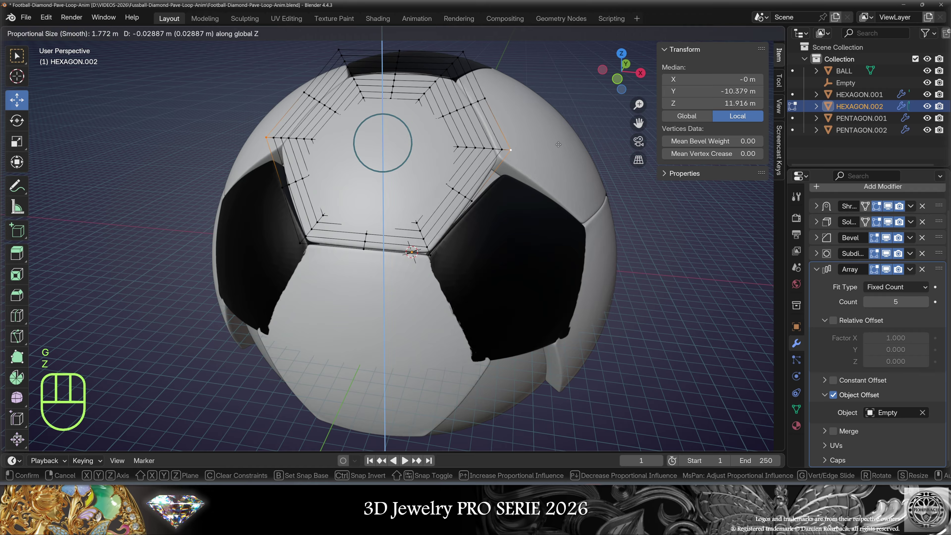
scroll(560, 153, down, 12)
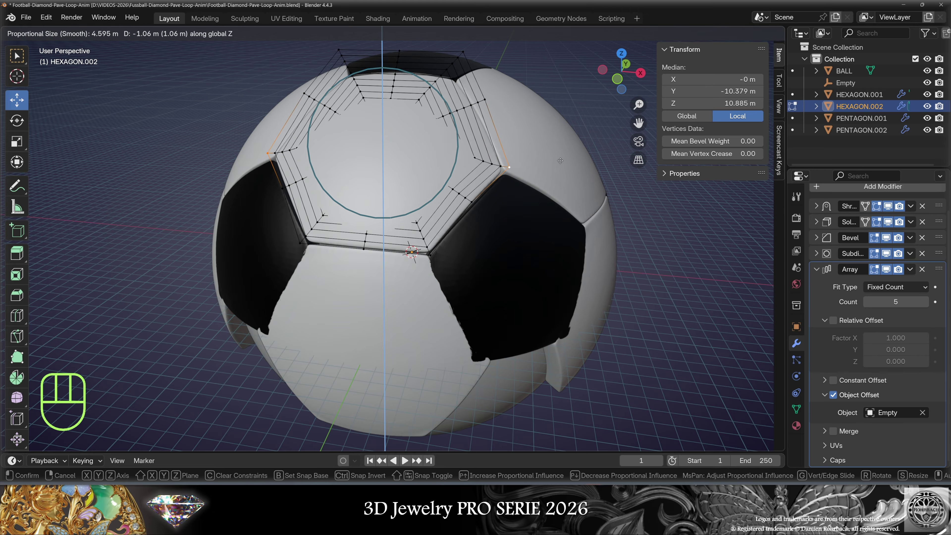
scroll(560, 160, down, 1)
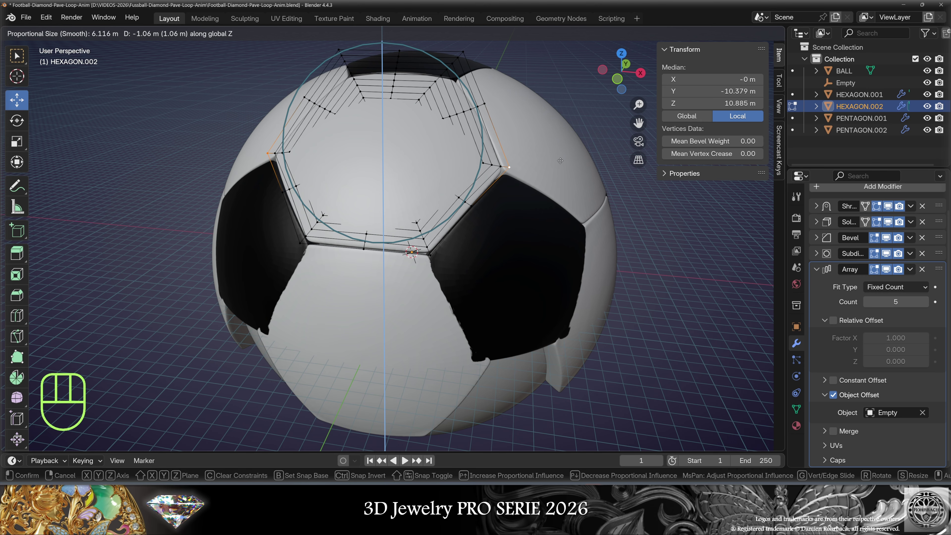
scroll(560, 160, up, 2)
click(559, 165)
Scale the upper hexagon's two lower corner vertices to 0.967 along X with proportional editing, then return to Object Mode
scroll(559, 165, up, 4)
middle_drag(525, 176, 342, 294)
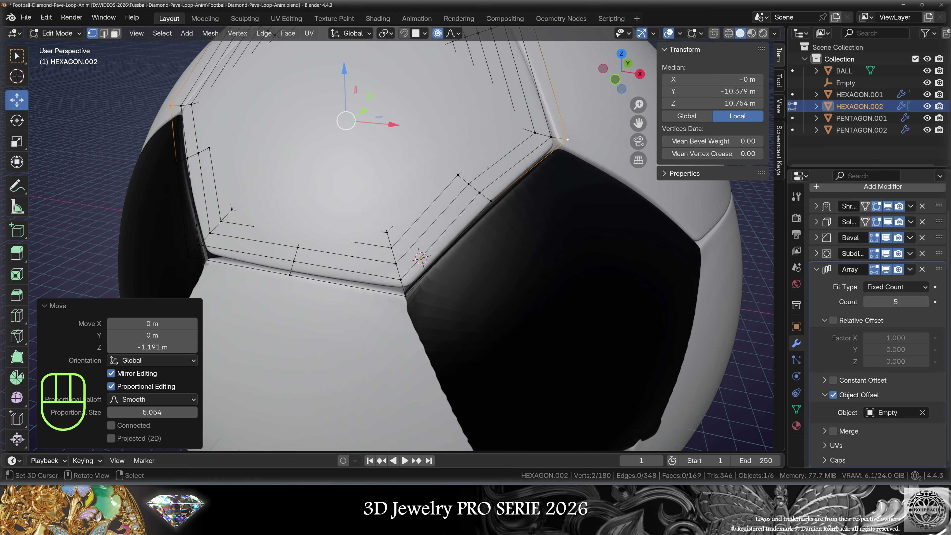
click(188, 257)
shift+click(408, 299)
middle_drag(495, 340, 554, 276)
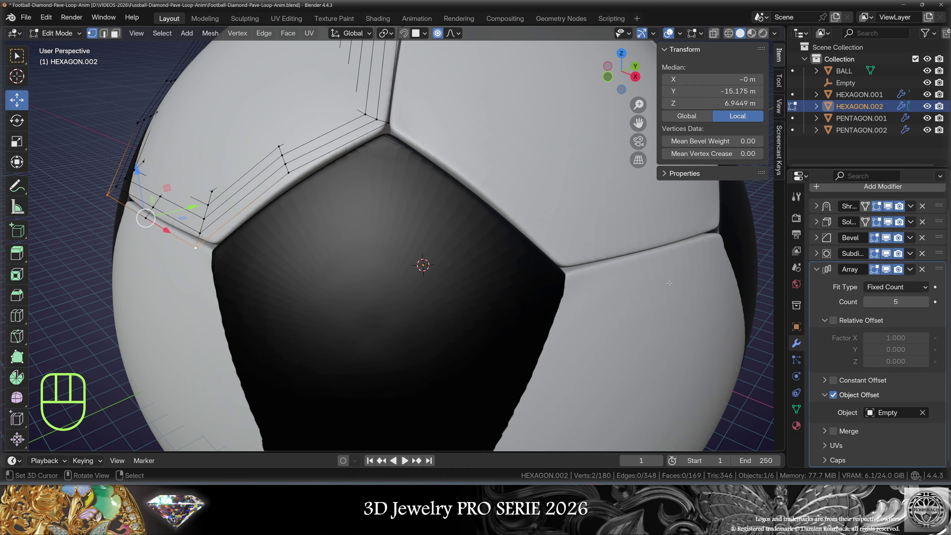
key(s)
key(x)
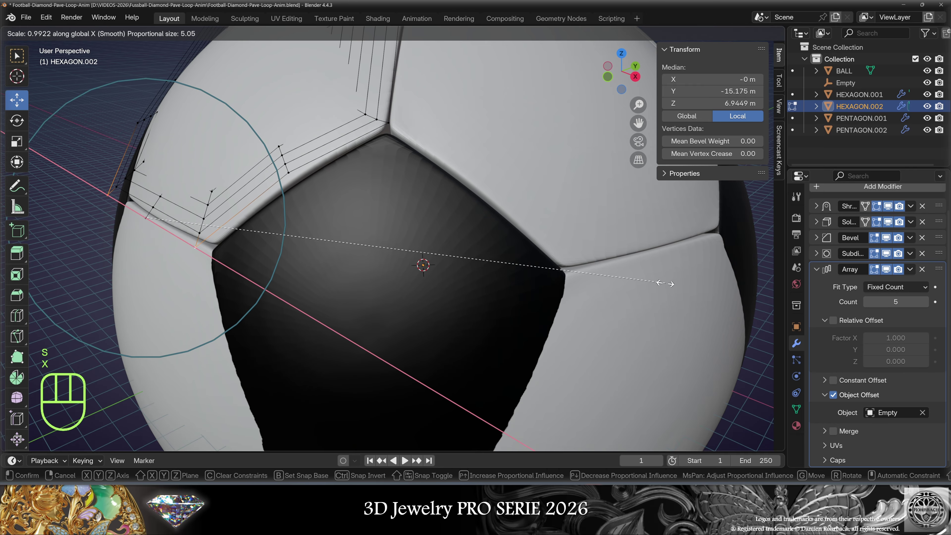
click(656, 282)
middle_drag(520, 245, 547, 233)
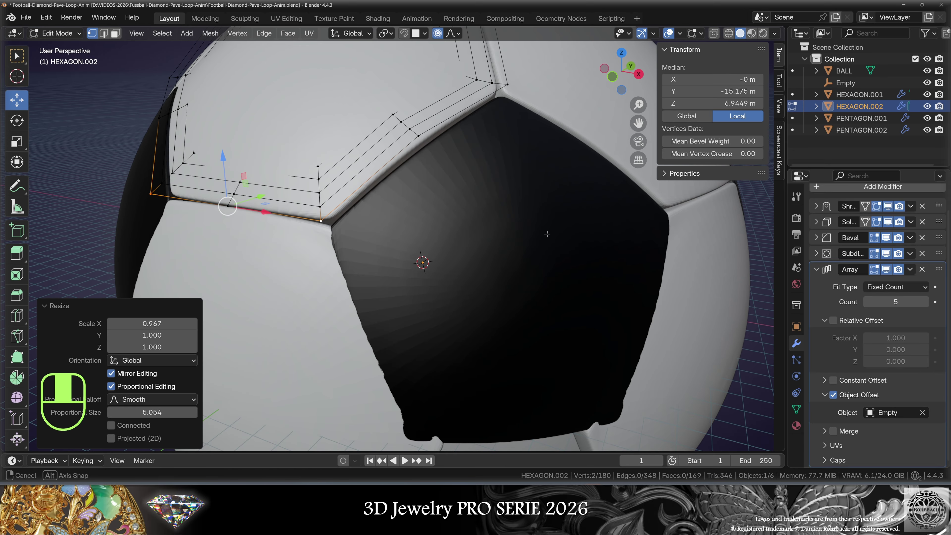
key(Tab)
scroll(492, 284, down, 3)
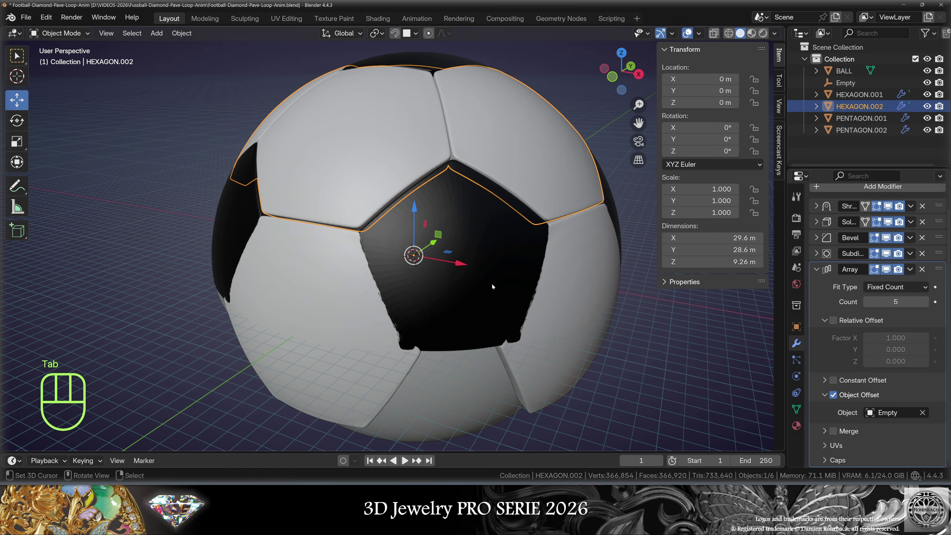
Scale the whole mesh of the equator hexagon to about 0.80 along X in Edit Mode
right_click(492, 284)
middle_drag(492, 284, 526, 243)
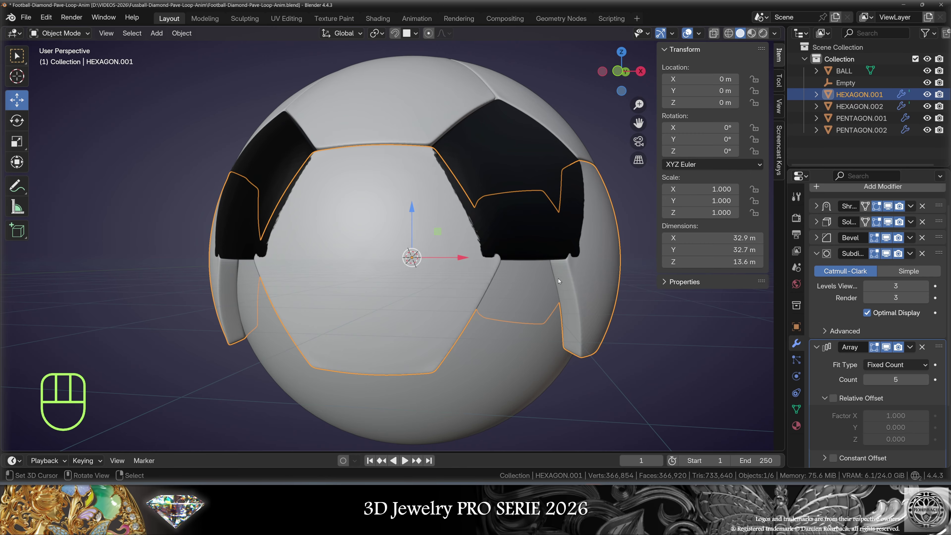
key(Tab)
key(s)
key(x)
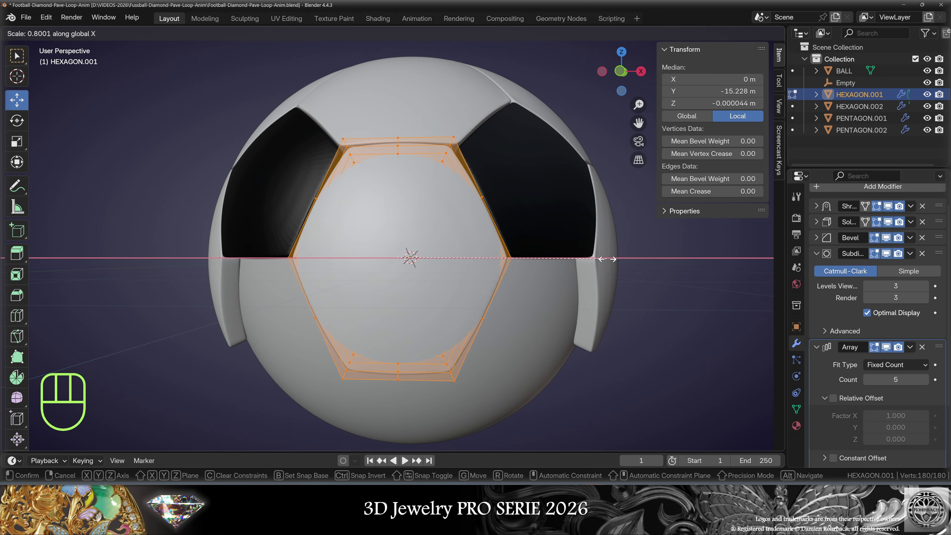
click(606, 258)
Widen the equator hexagon's top and bottom corners along X and scale its upper side-edge vertices to 0.978 with proportional editing
key(alt+a)
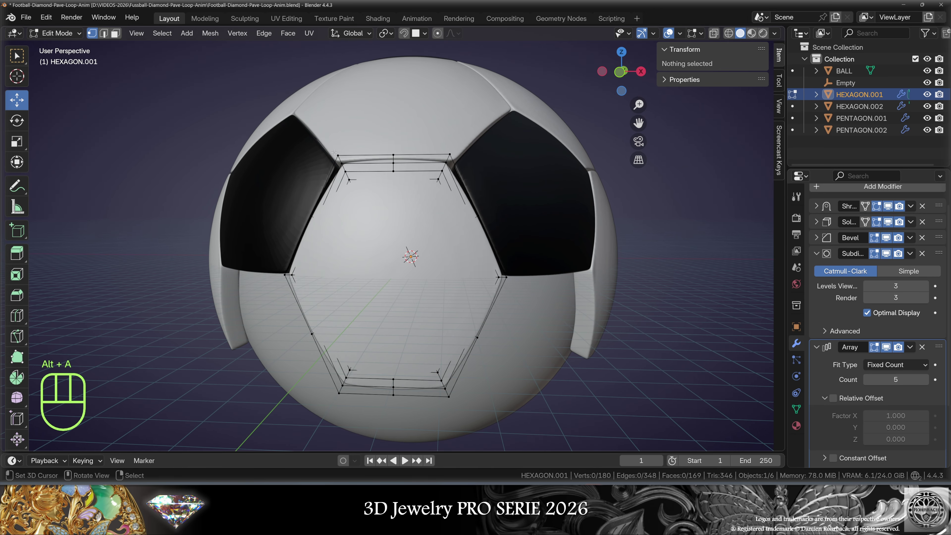
click(338, 155)
shift+click(450, 148)
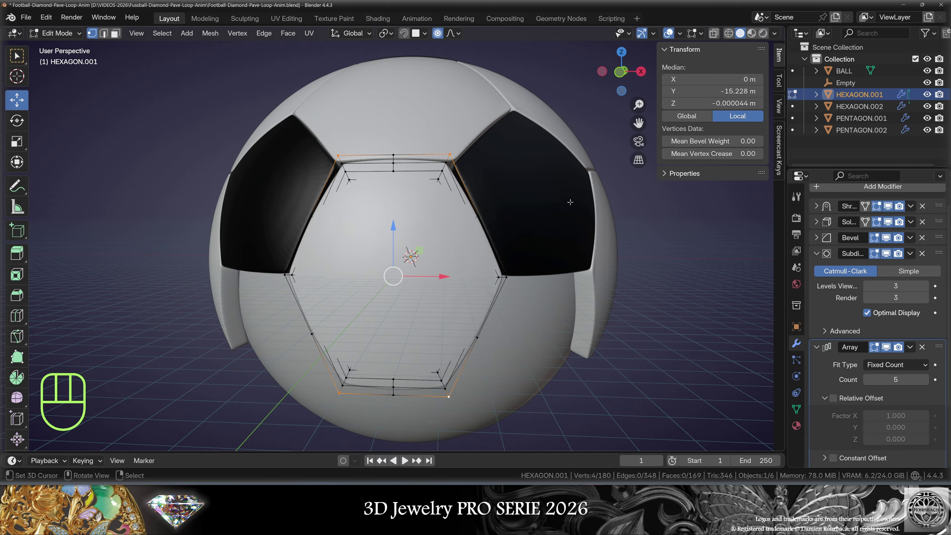
scroll(570, 202, up, 2)
key(s)
key(x)
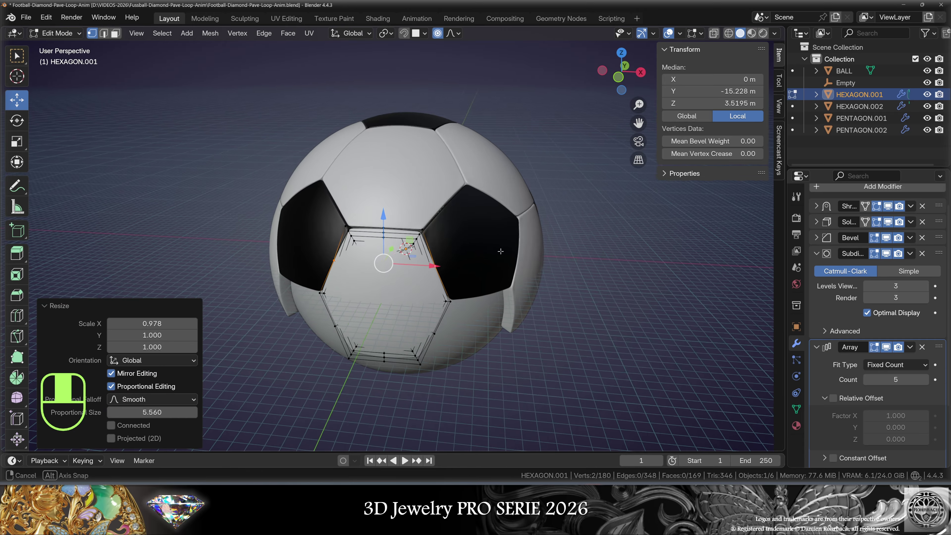
middle_drag(501, 251, 540, 262)
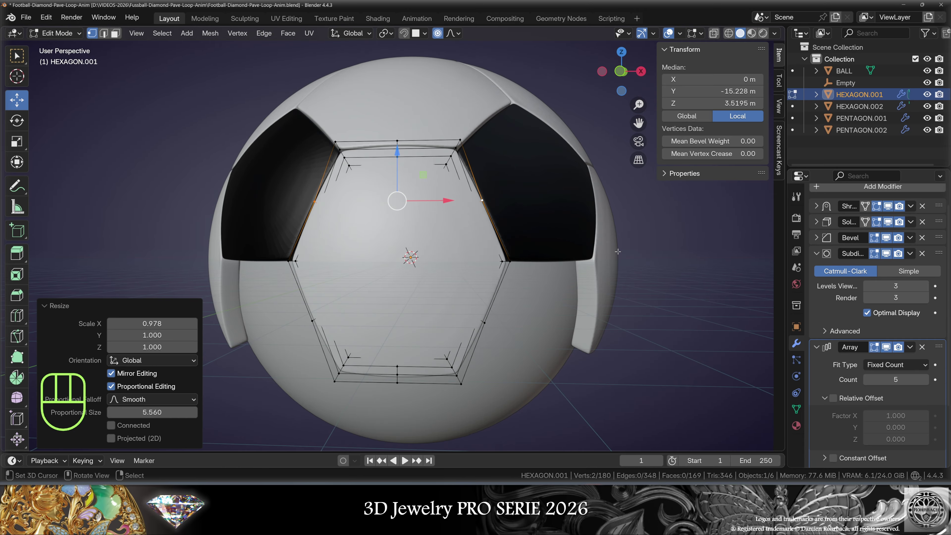
Select the equator hexagon's entire mesh and scale it to about 0.94 along Z
key(a)
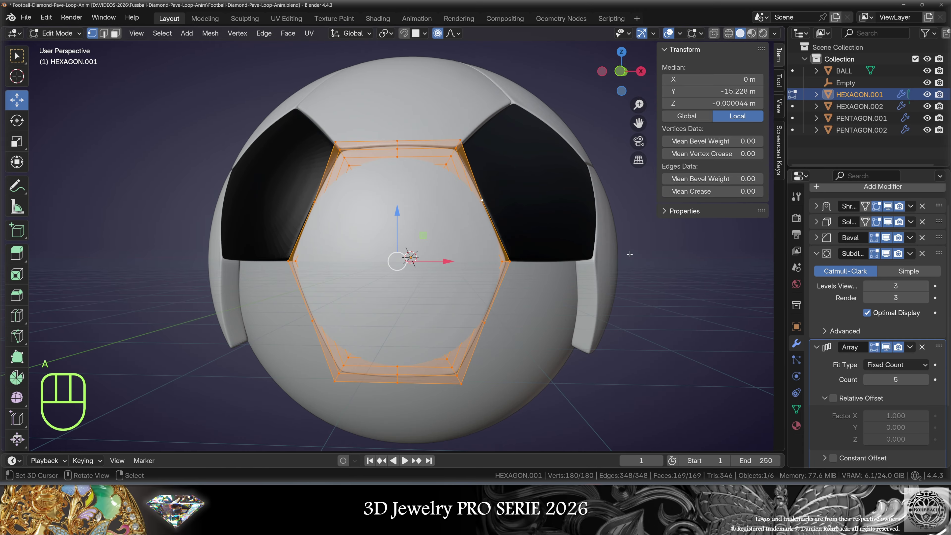
key(s)
key(z)
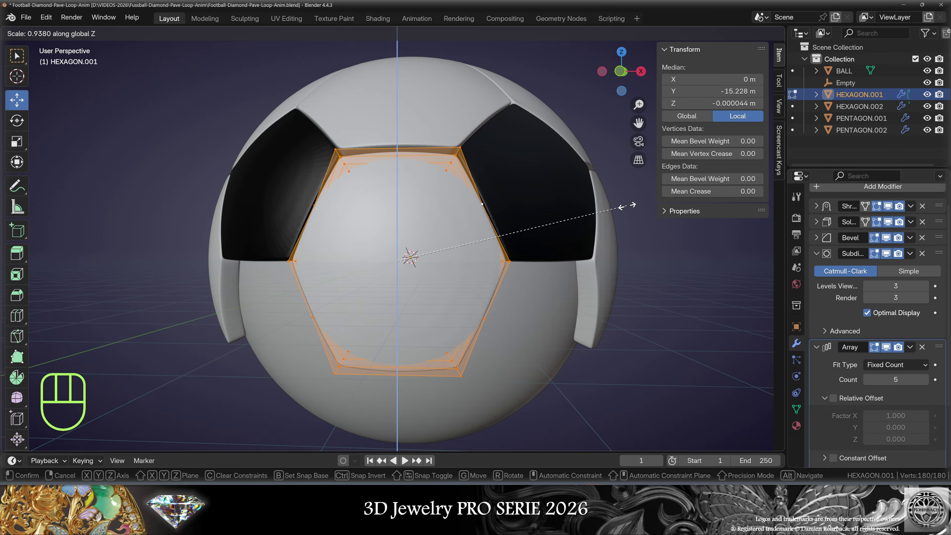
click(623, 205)
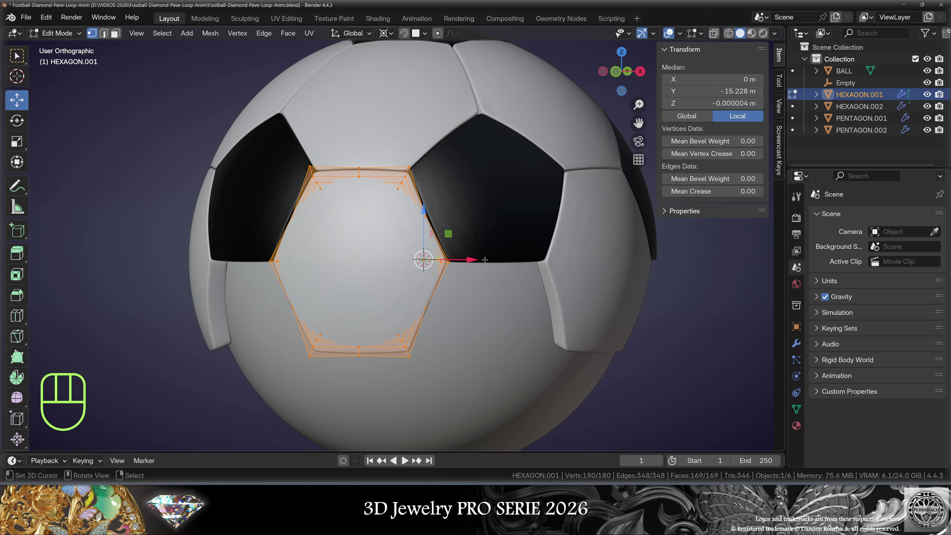
Return to Object Mode and save the file
key(Tab)
middle_drag(487, 262, 403, 268)
key(ctrl+s)
middle_drag(273, 233, 326, 241)
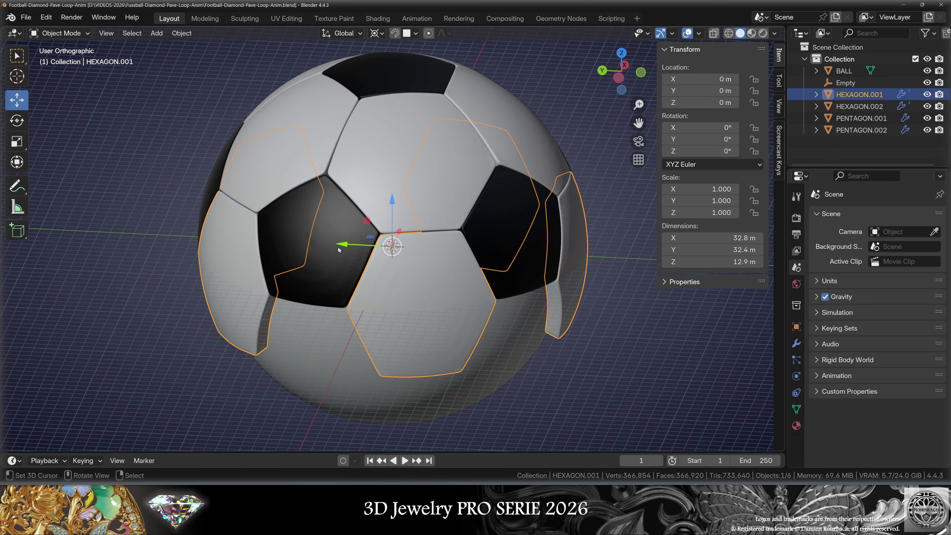
Duplicate the two hexagon and two pentagon panel objects in place, convert the copies to mesh and join them into one object
shift+right_click(325, 236)
shift+right_click(378, 158)
shift+right_click(407, 70)
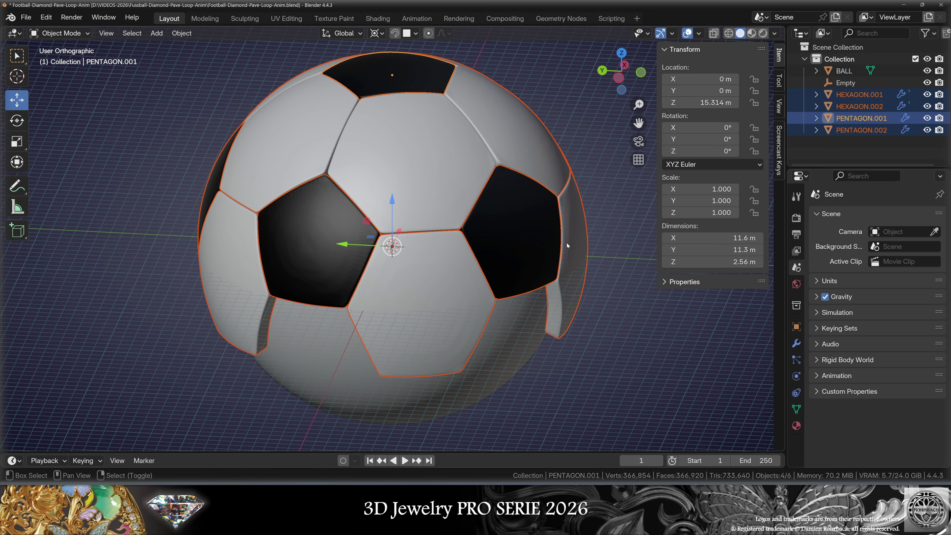
key(shift+d)
right_click(566, 243)
key(alt+c)
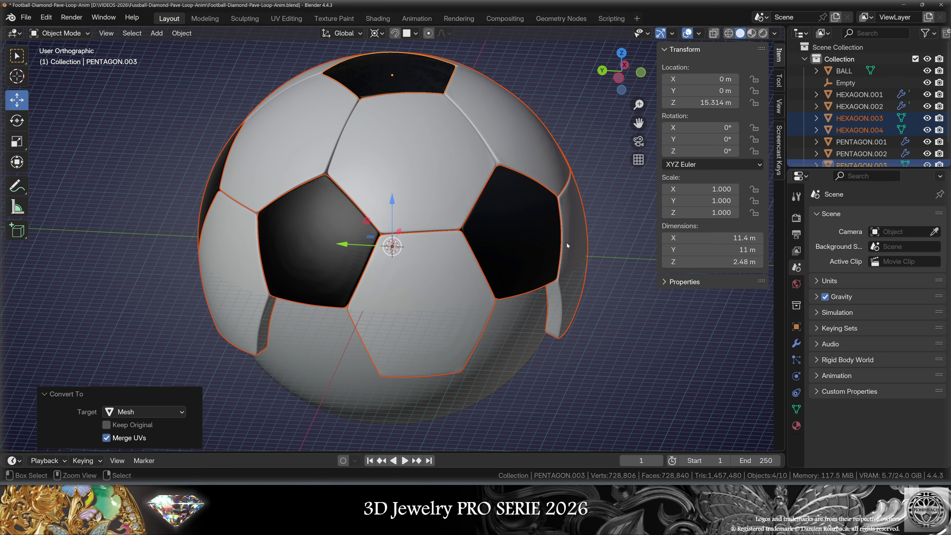
key(ctrl+j)
Rotate the joined panel copy 180° in the front view to form the lower half, then adjust its Z rotation
key(KP_1)
key(r)
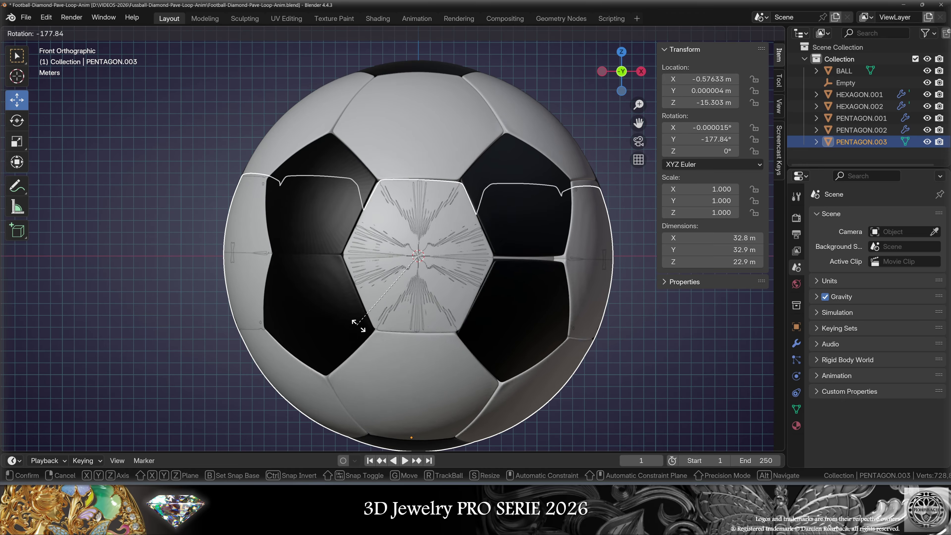
click(369, 326)
click(152, 385)
text(180)
key(Return)
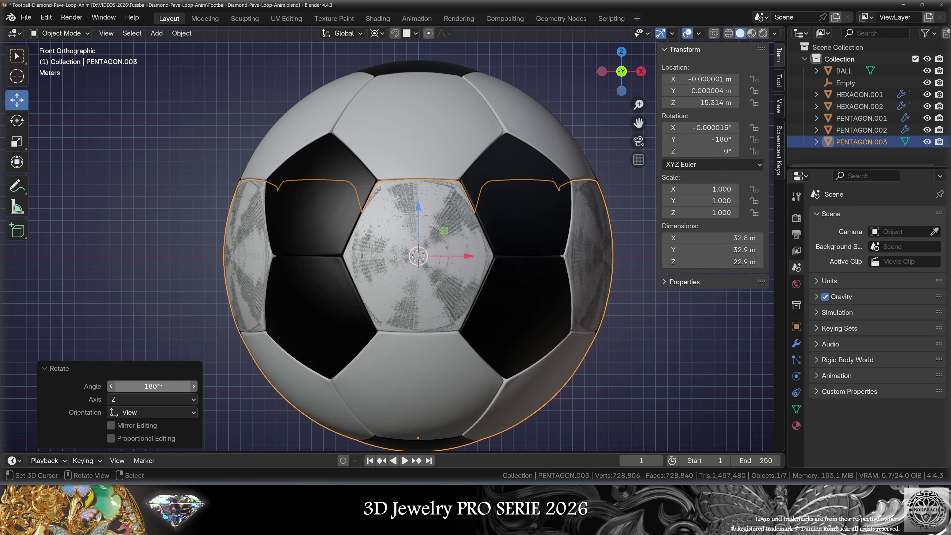
mouse_move(700, 151)
mouse_down()
mouse_move(726, 151)
mouse_move(674, 151)
mouse_move(689, 151)
mouse_up()
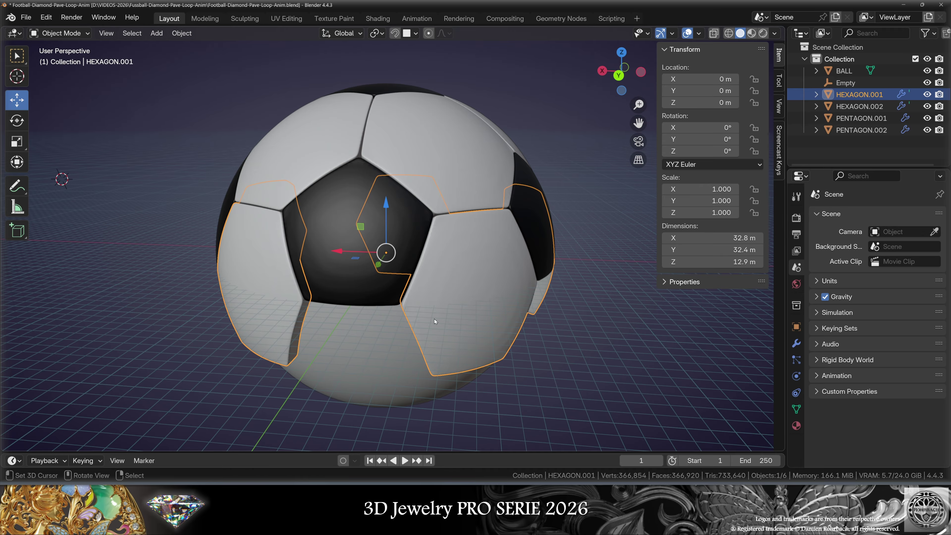
middle_drag(487, 319, 542, 346)
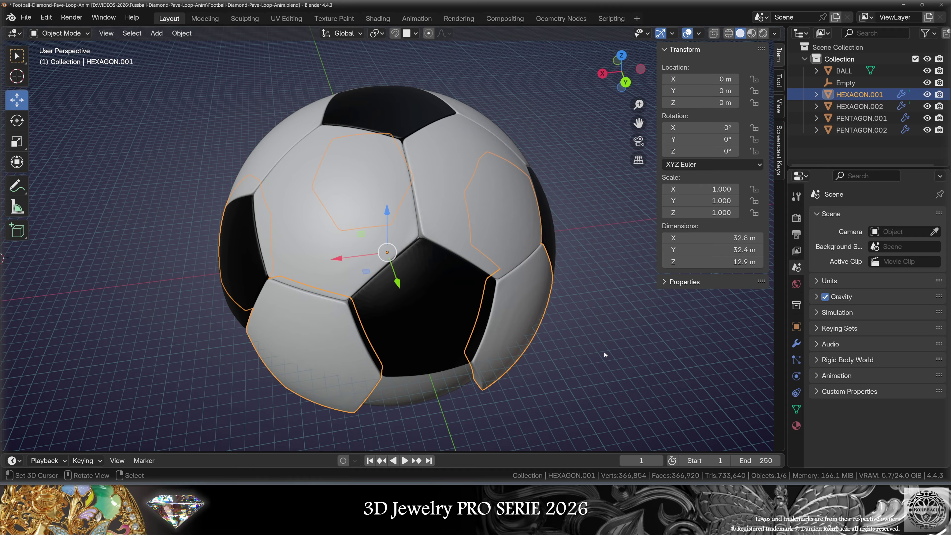
middle_drag(603, 353, 481, 348)
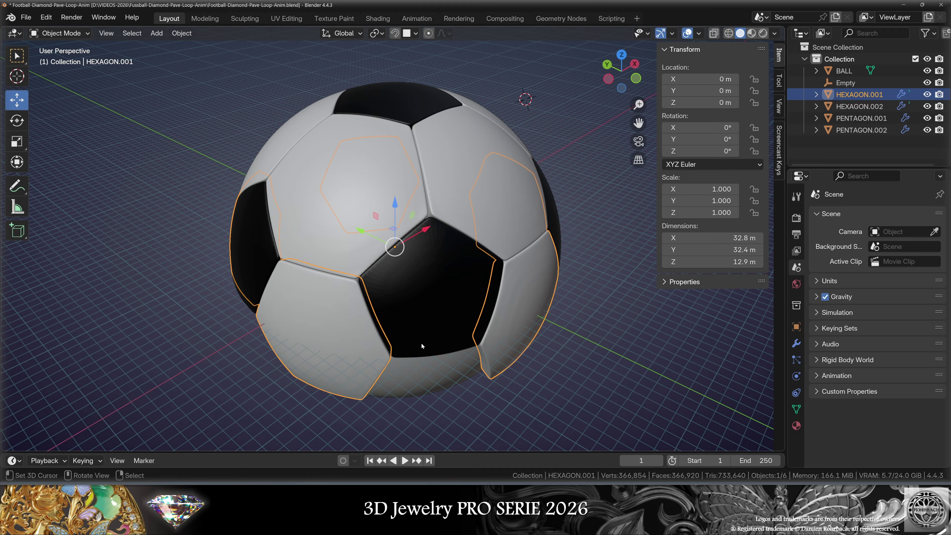
middle_drag(421, 344, 487, 357)
middle_drag(422, 338, 483, 331)
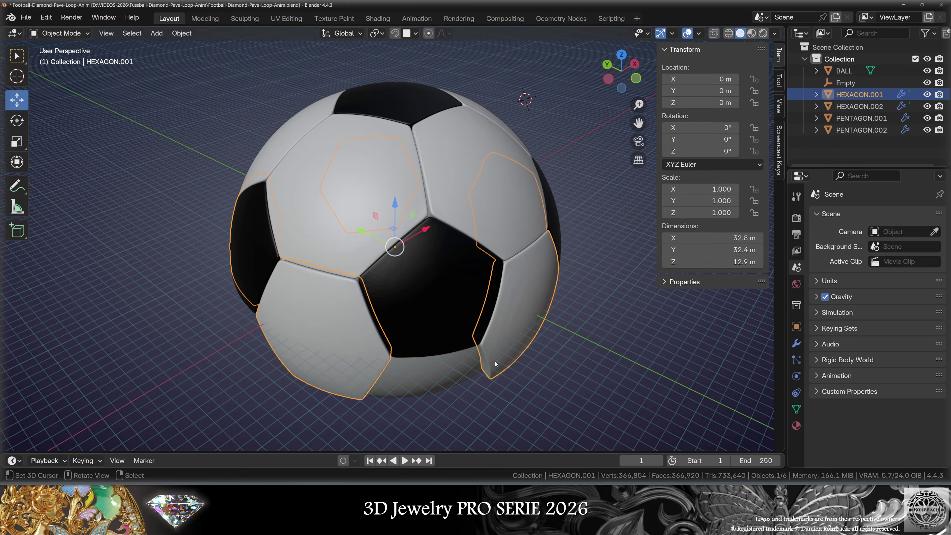
middle_drag(516, 358, 522, 338)
middle_drag(437, 336, 410, 314)
Hide the black pentagons above the equator and open the equator hexagon's mesh for editing in an X-ray front view
click(441, 216)
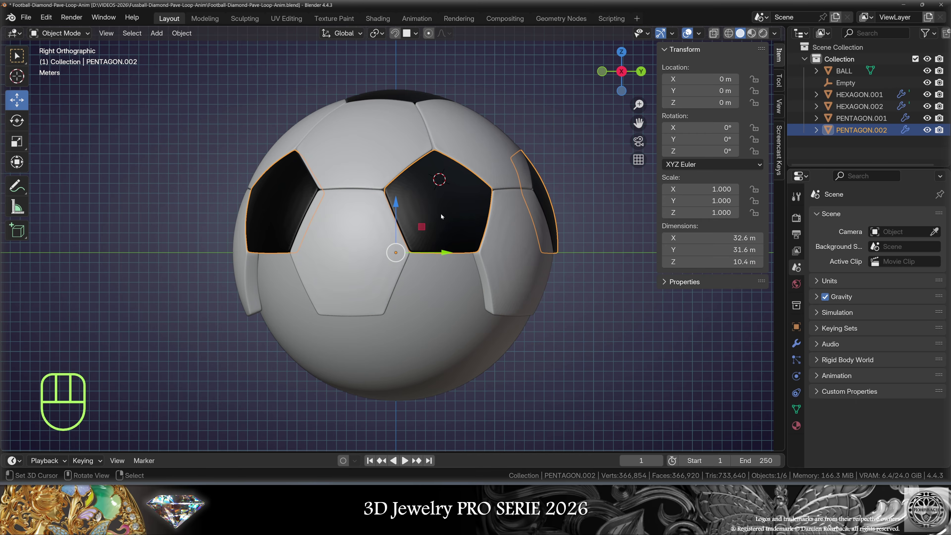
key(h)
middle_drag(511, 299, 519, 297)
key(alt+z)
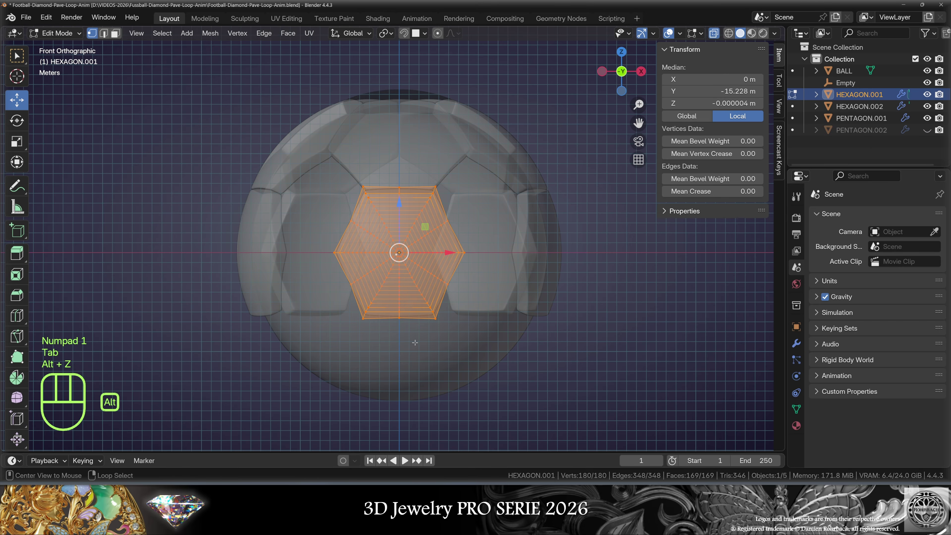
scroll(494, 333, up, 3)
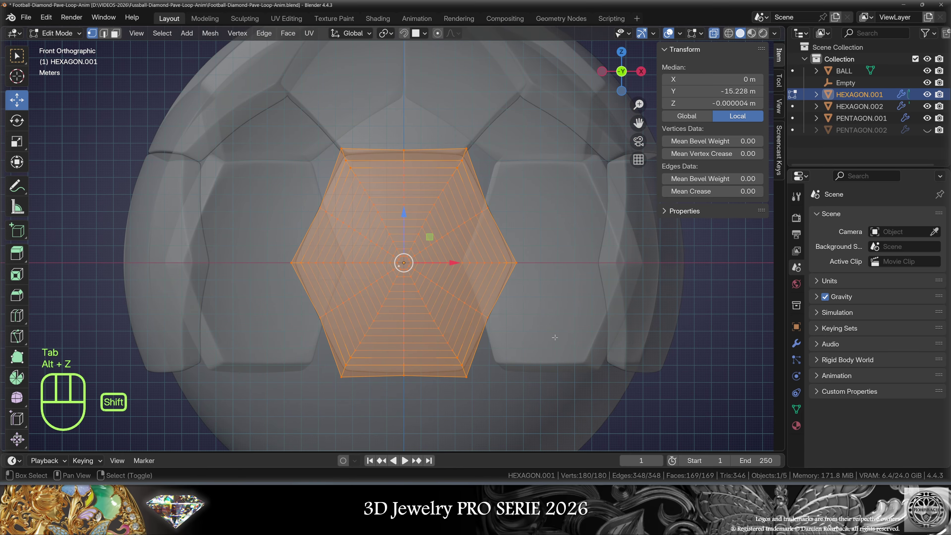
Add a view-aligned, six-vertex circle at the equator hexagon's centre and scale it by 6.226
key(shift+s)
click(554, 407)
key(shift+a)
click(202, 68)
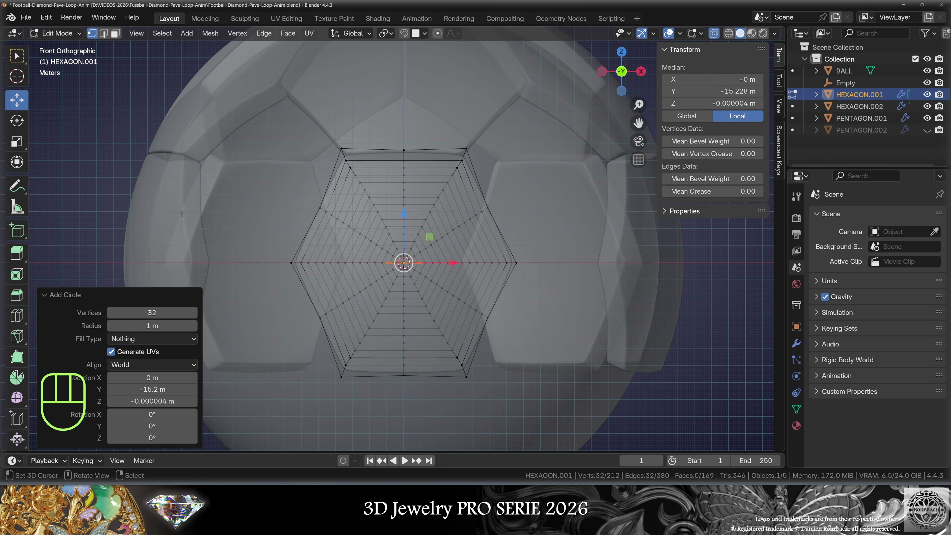
click(137, 365)
click(134, 392)
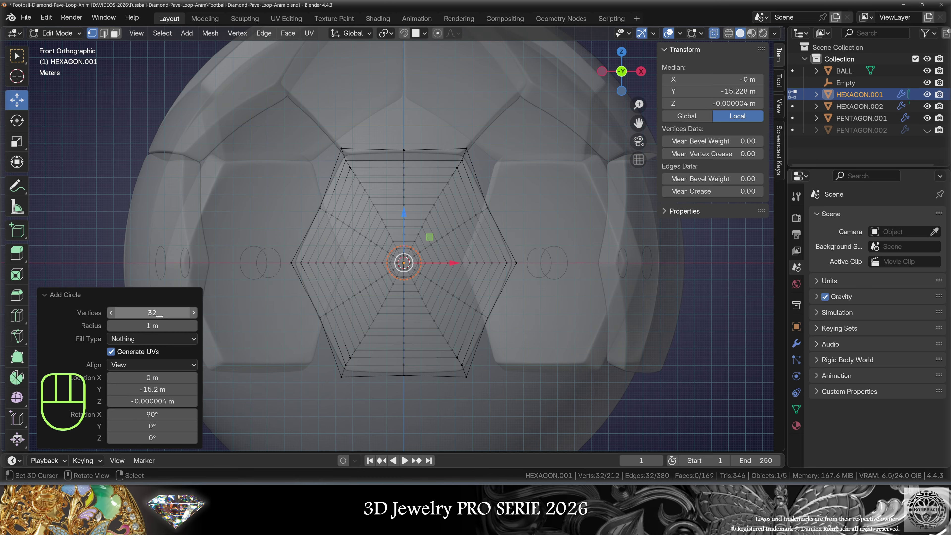
click(151, 314)
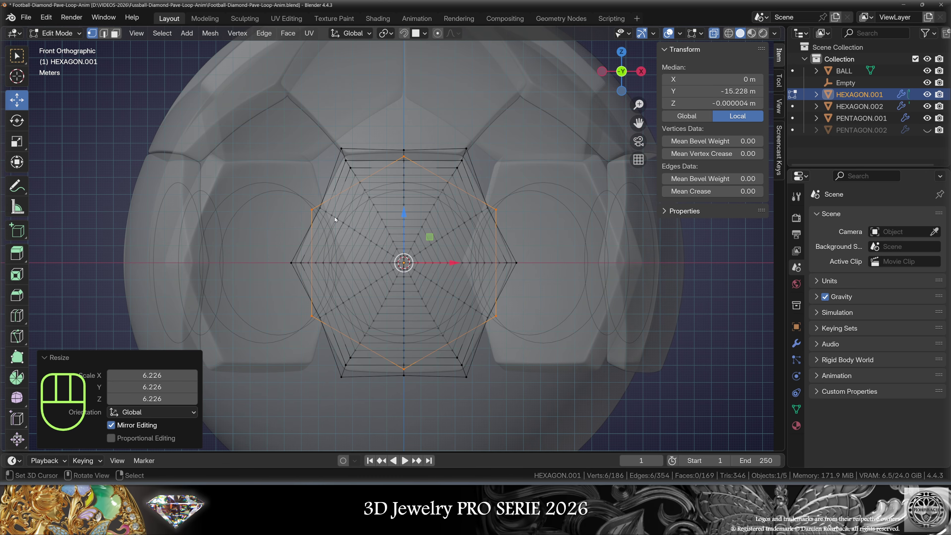
Rotate the six-sided circle about 30° so its corners line up with those of the old hexagon
key(r)
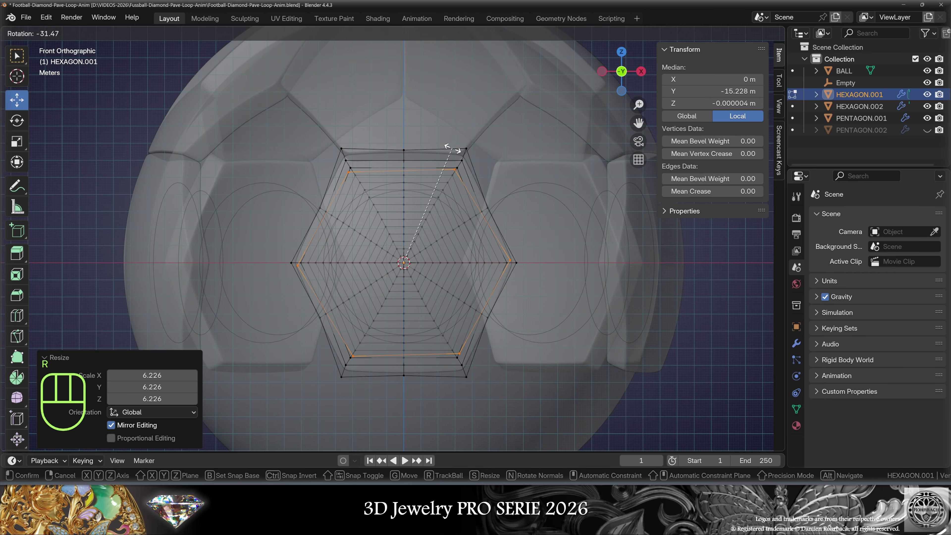
click(448, 149)
click(158, 384)
text(30.2242d)
key(Return)
Select the old hexagon's linked mesh and delete it, keeping only the new regular hexagon
key(l)
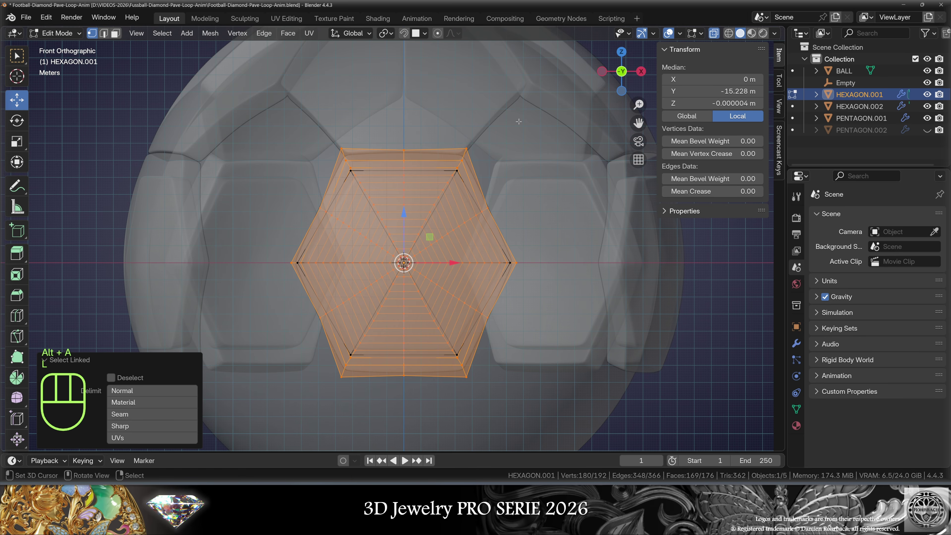
key(Delete)
click(518, 124)
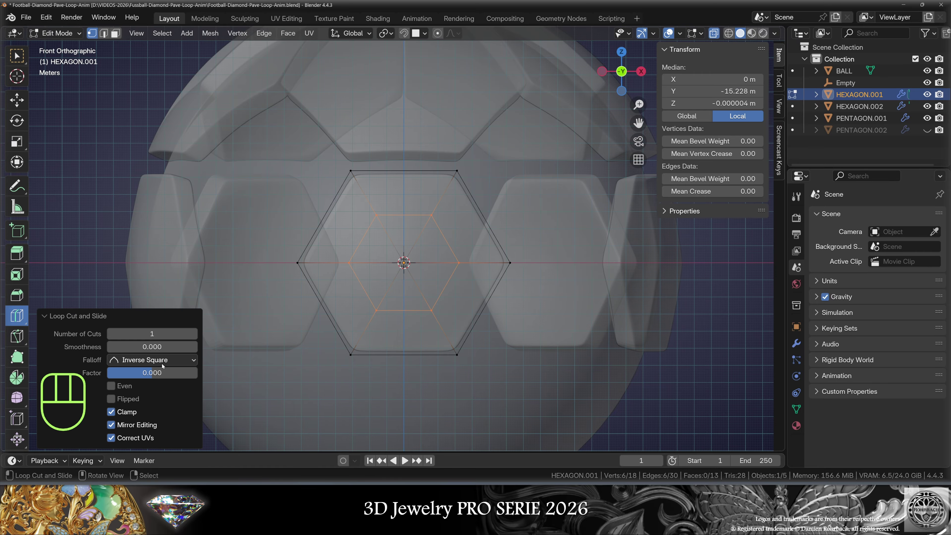
Set the number of concentric loop cuts inside the new hexagon to 4, then undo the last action
double_click(152, 333)
text(4)
key(Return)
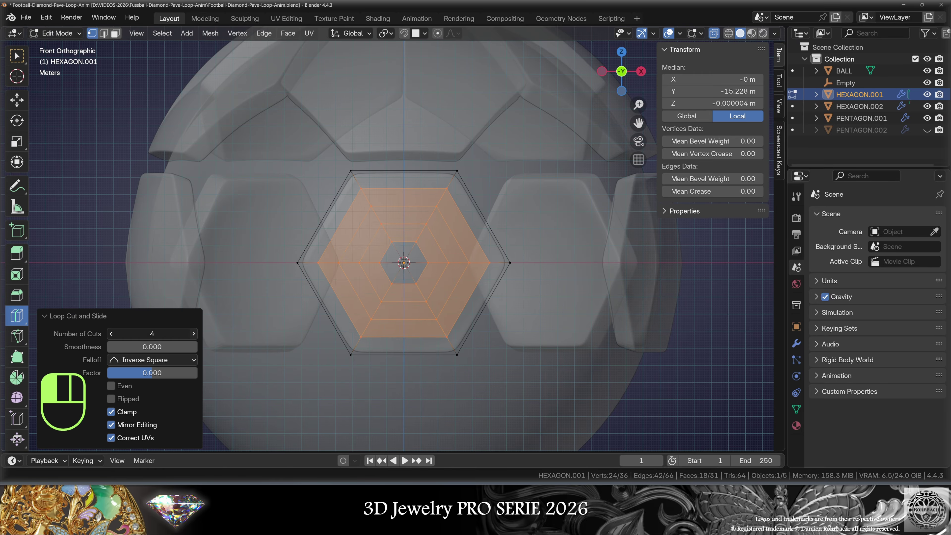
key(ctrl+z)
Move the whole new hexagon mesh up about 2.54 m along Z and return to Object Mode
key(a)
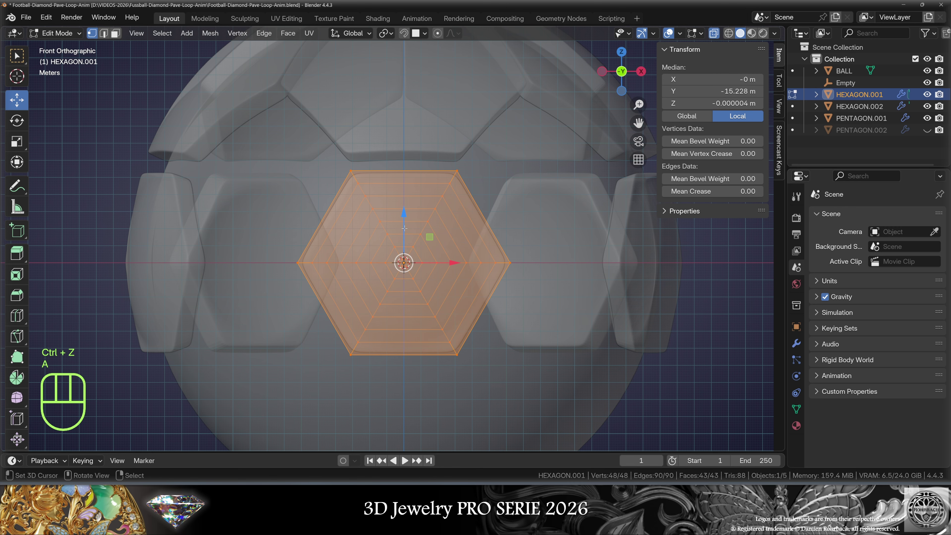
drag(404, 228, 406, 198)
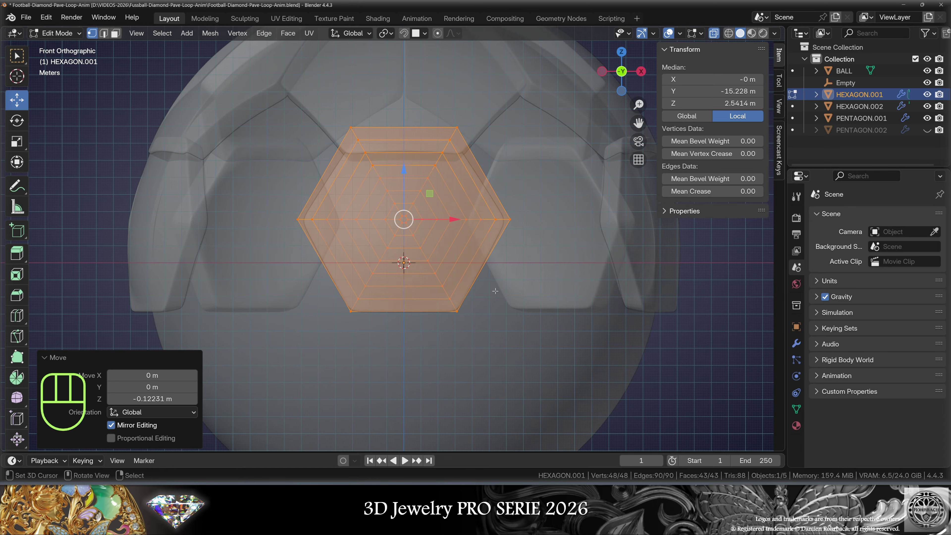
middle_drag(495, 290, 495, 225)
key(Tab)
Delete the old upper hexagon object and duplicate the new equator hexagon in place
click(490, 218)
key(Delete)
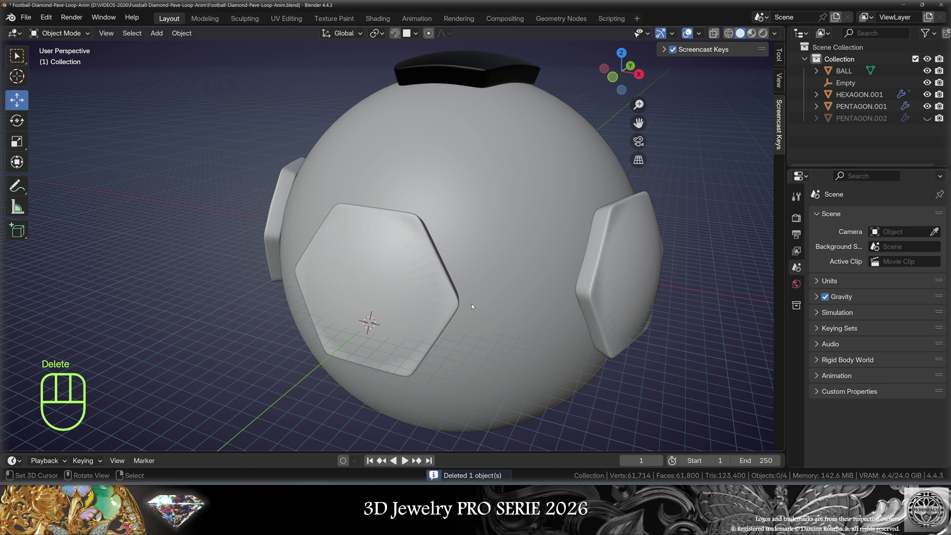
click(413, 269)
key(shift+d)
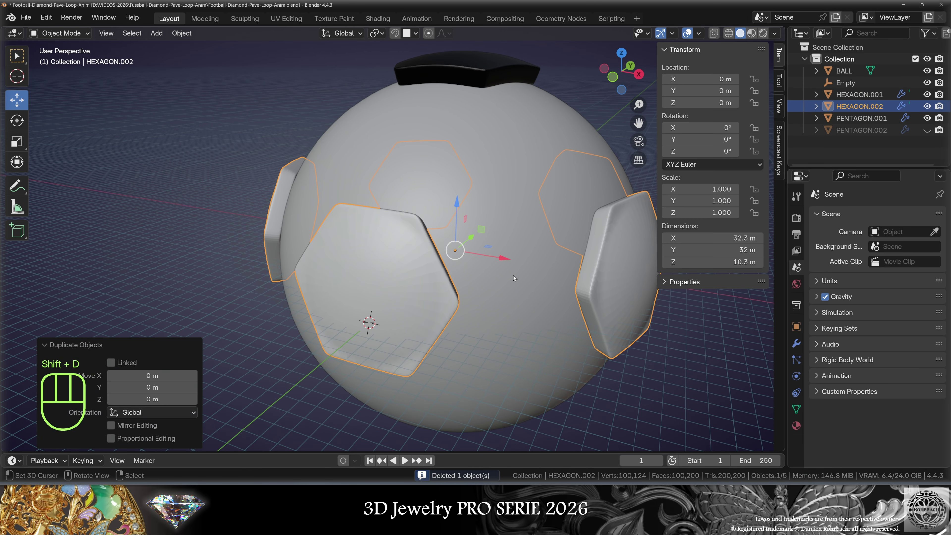
Rotate the duplicate hexagon's mesh 48.7° in the right view and move it up the sphere beside the top pentagon
key(Tab)
key(a)
key(g)
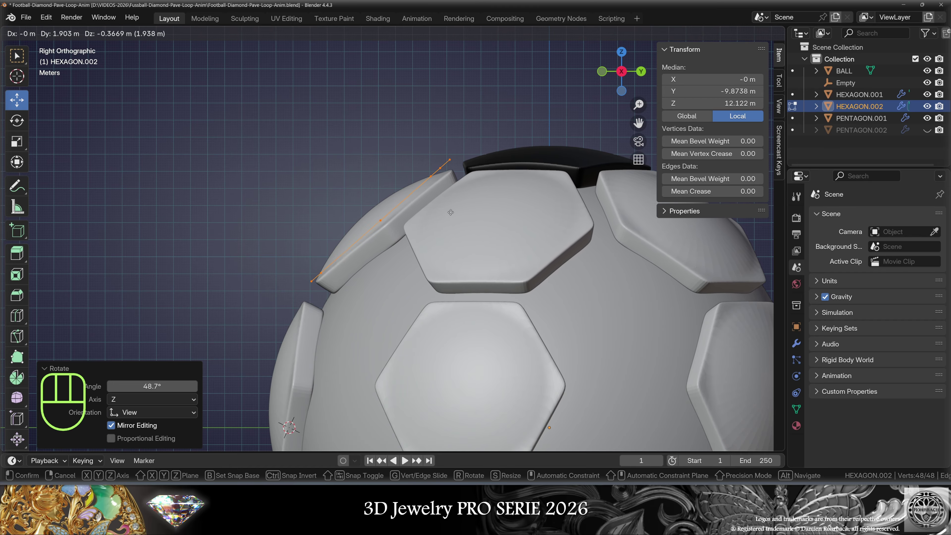
middle_drag(435, 270, 460, 239)
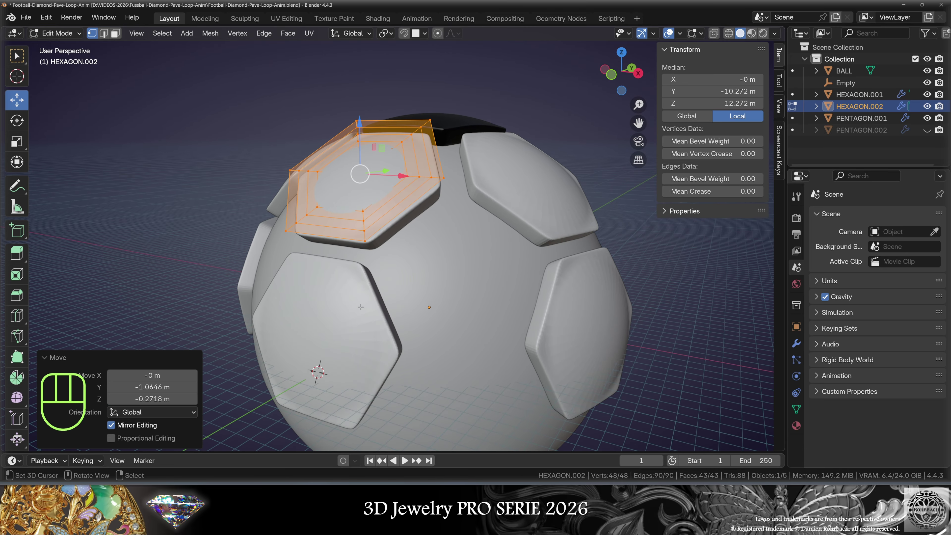
scroll(449, 195, up, 3)
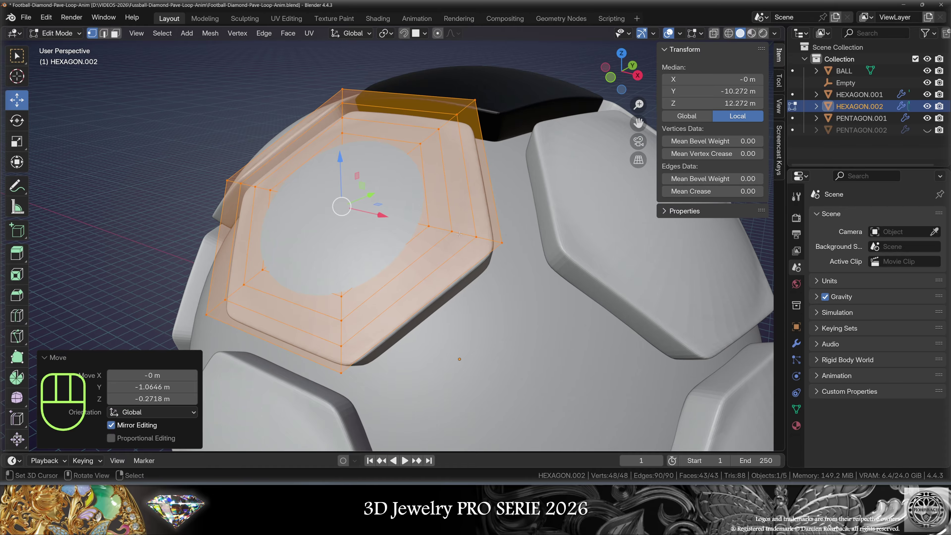
scroll(456, 255, down, 1)
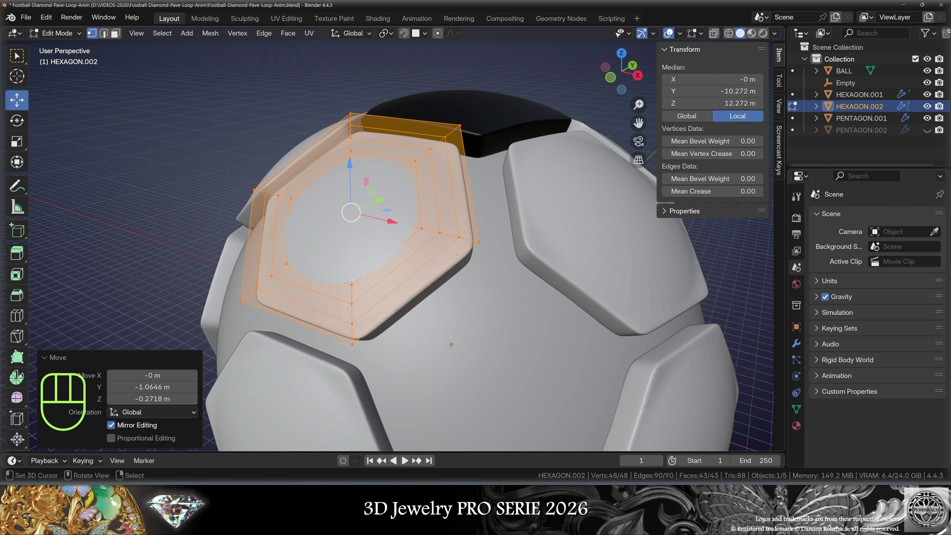
scroll(457, 255, up, 1)
scroll(466, 280, down, 5)
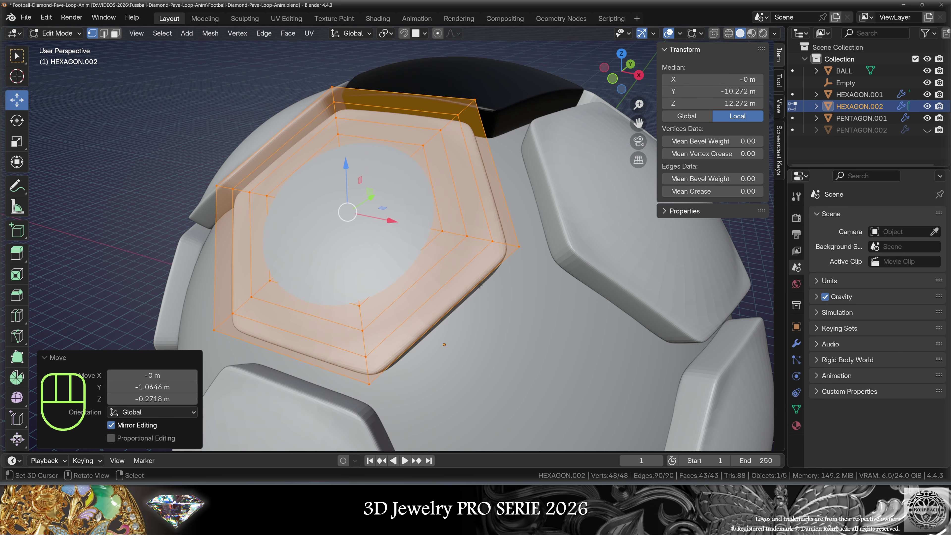
middle_drag(467, 280, 358, 286)
key(Tab)
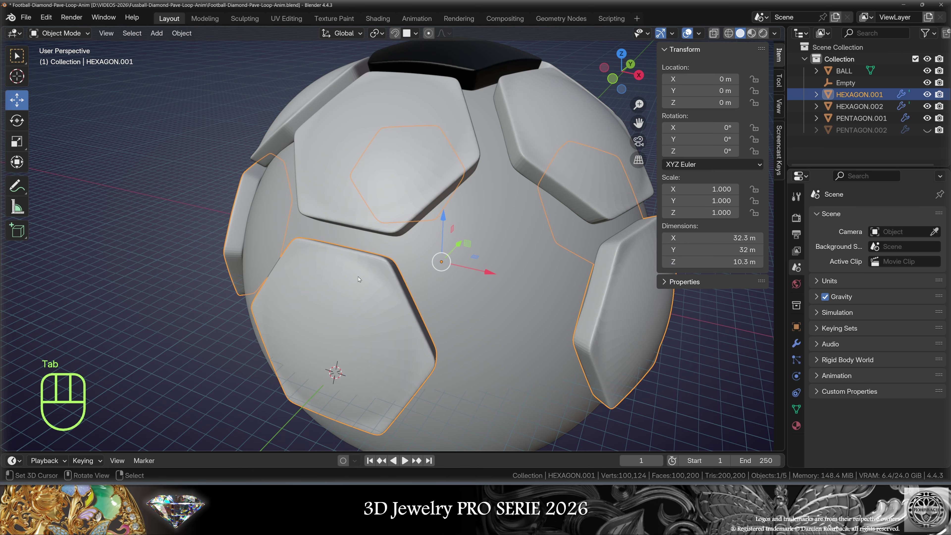
Scale the equator hexagon's entire mesh uniformly to about 1.1 in Edit Mode
key(Tab)
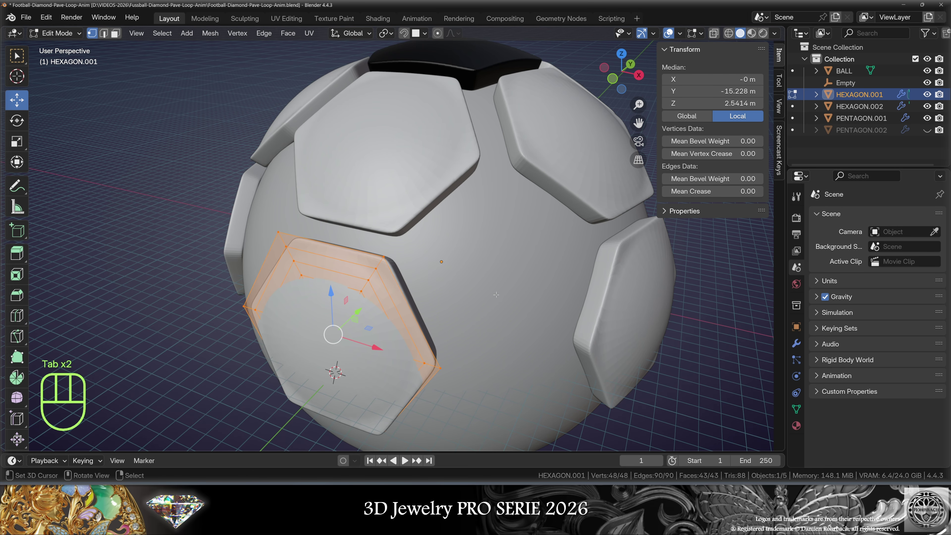
key(s)
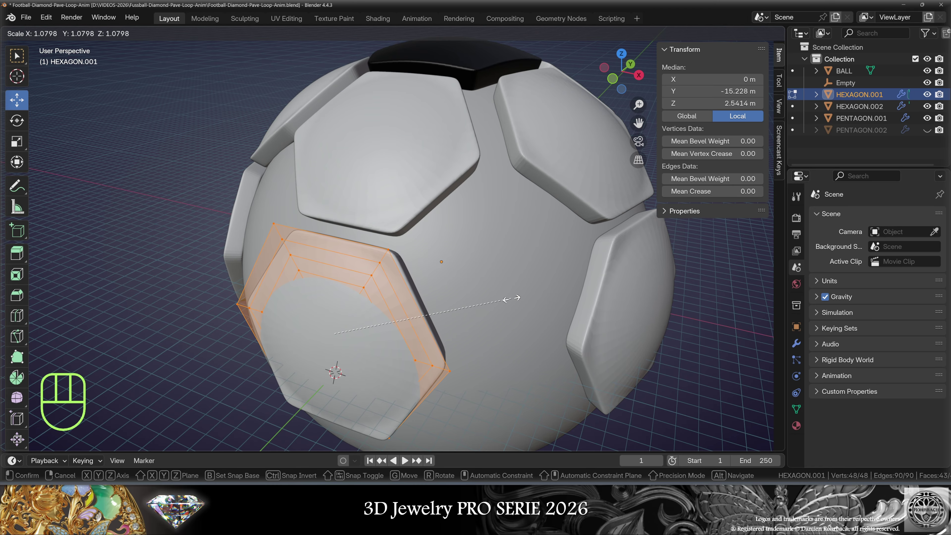
click(515, 299)
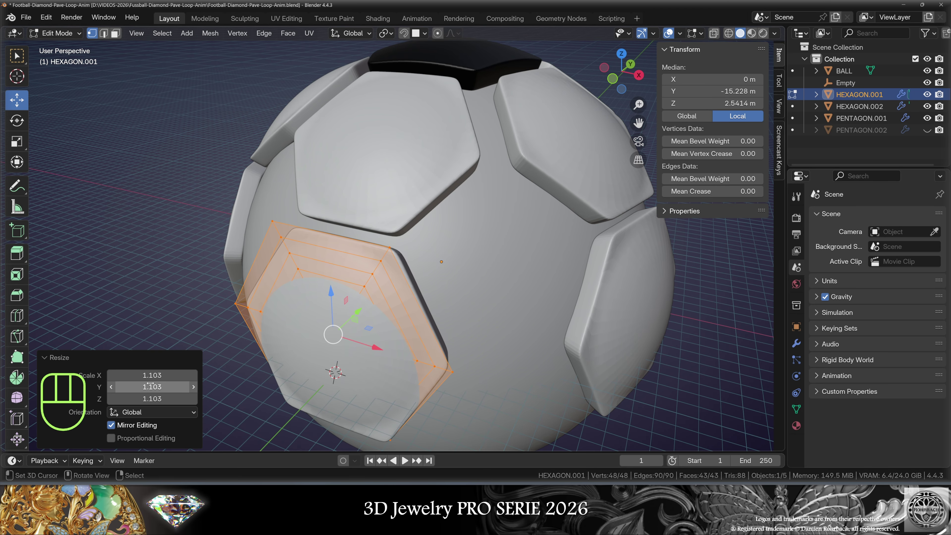
drag(151, 375, 152, 398)
text(1)
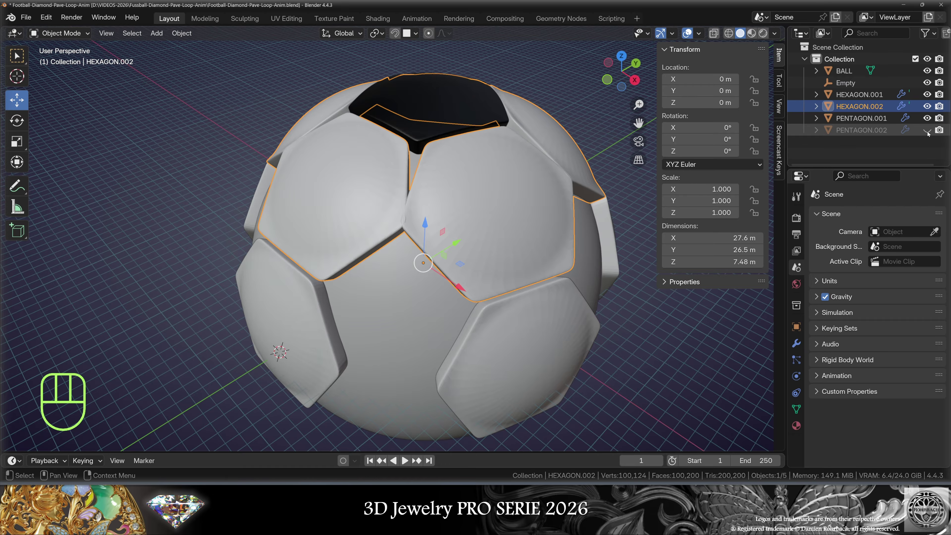
Unhide the black pentagons between the equator hexagons and select them
click(927, 130)
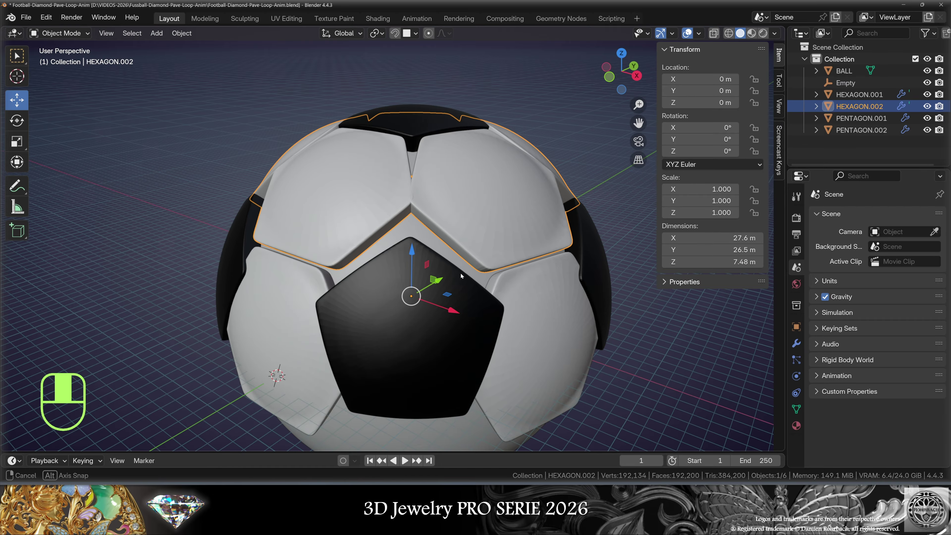
click(439, 306)
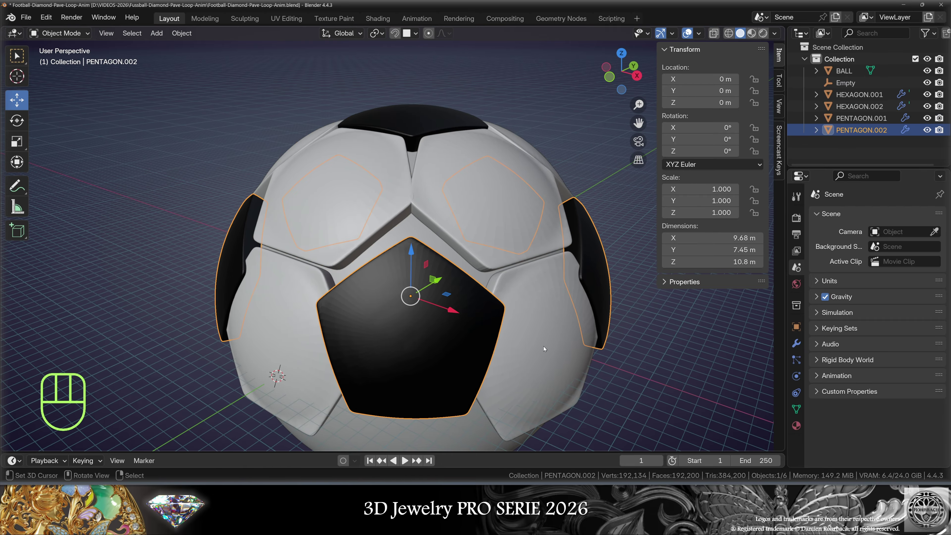
Save the file, and duplicate the four hexagon and pentagon panel objects in place as converted meshes
key(ctrl+s)
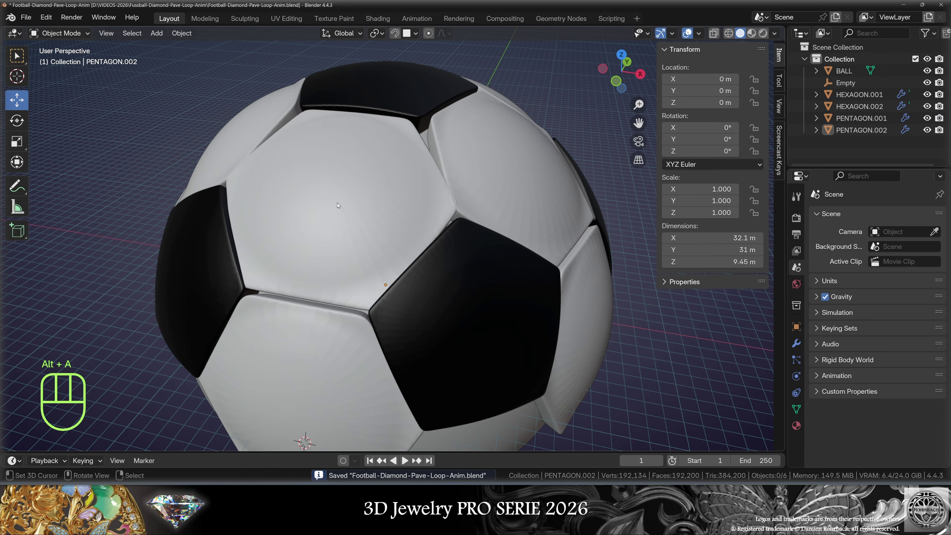
click(502, 169)
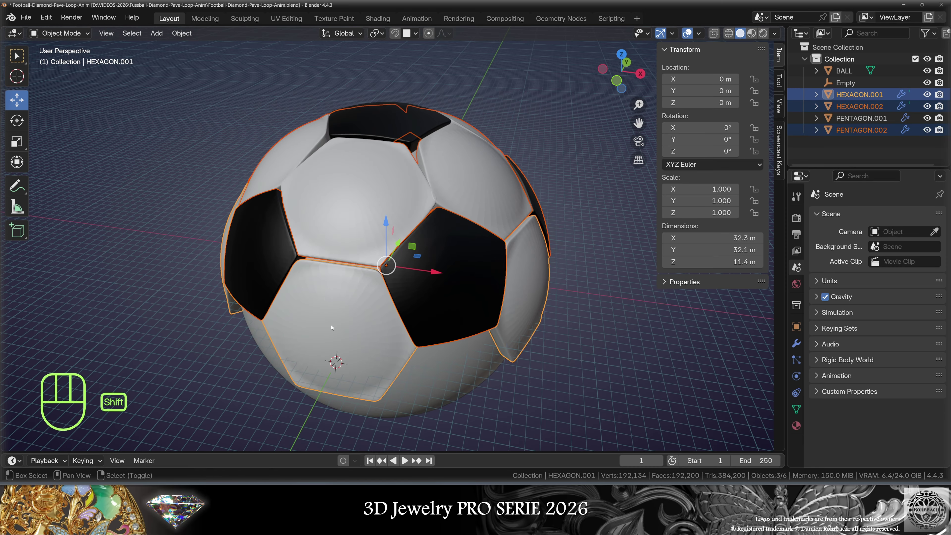
shift+click(379, 121)
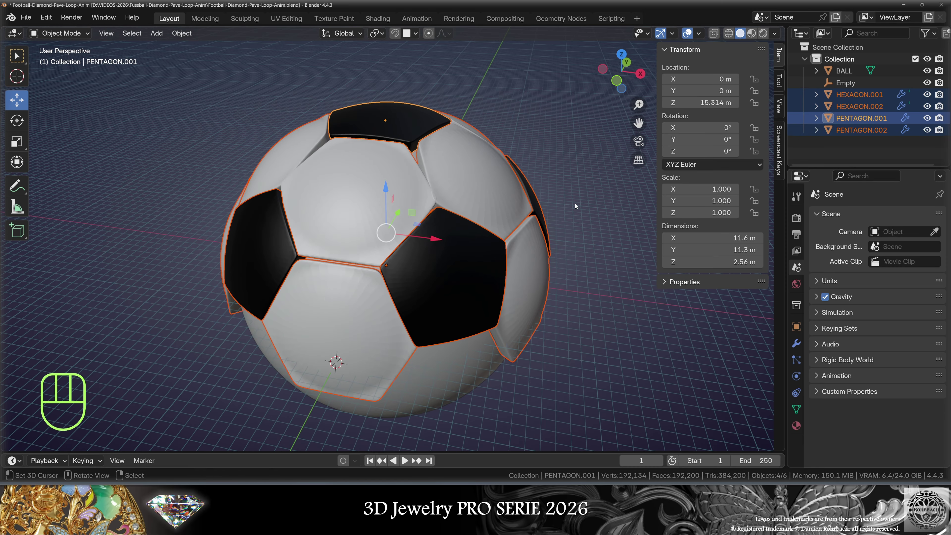
key(shift+d)
right_click(601, 196)
key(alt+c)
click(600, 196)
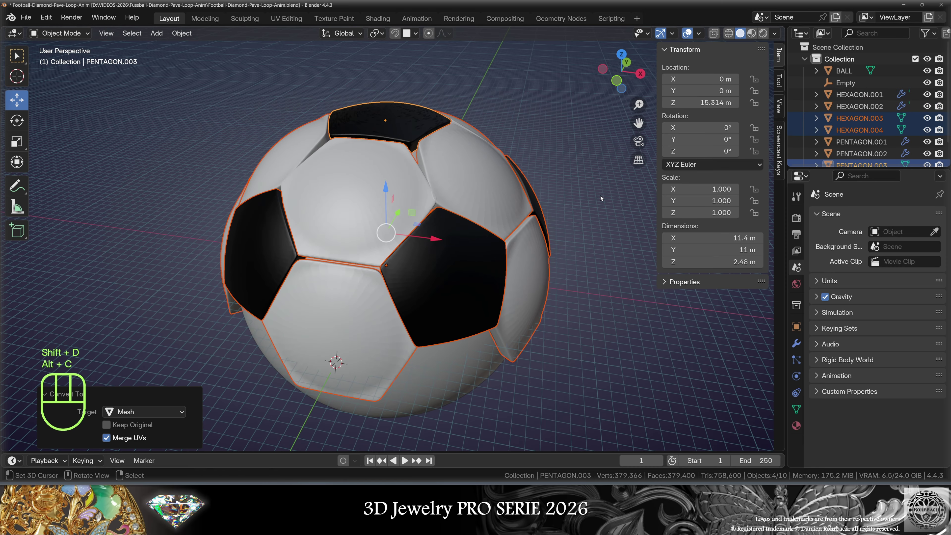
Join the duplicated panels into a single object and apply all of its transforms
key(ctrl+j)
click(616, 81)
key(ctrl+a)
click(595, 300)
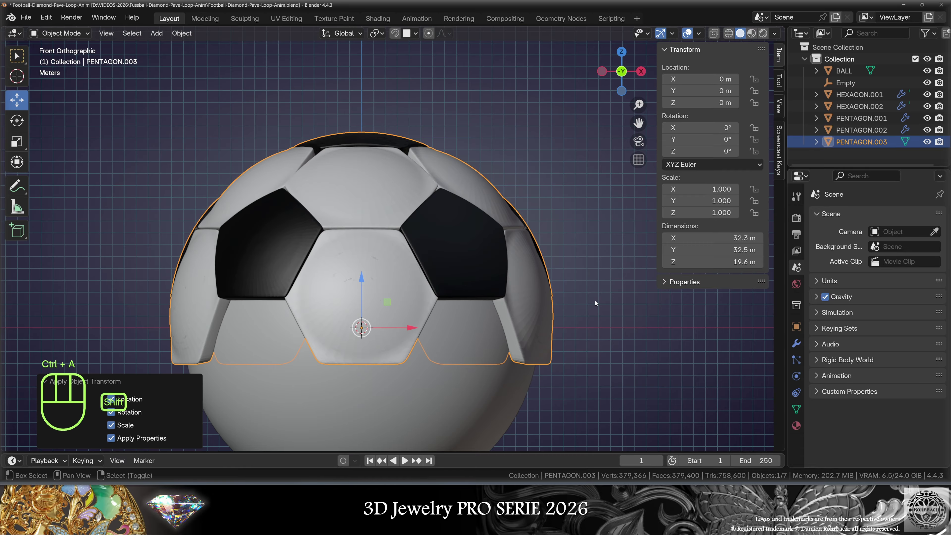
Rotate the joined panel half by 180° in the front view to form the ball's lower half
shift+middle_drag(595, 300, 593, 274)
key(r)
click(306, 380)
click(152, 386)
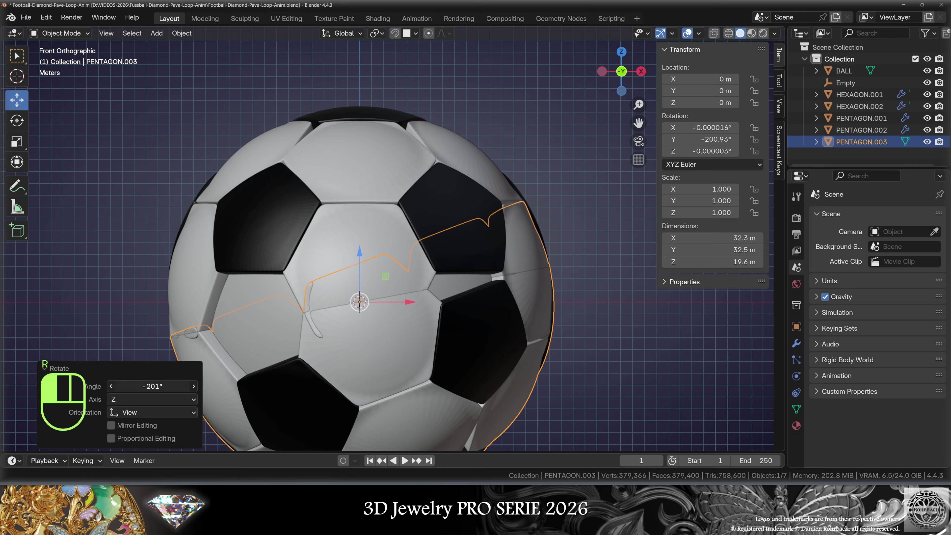
text(180)
key(Return)
Rotate the lower half 36° about the Z axis so its panels interlock with the upper half
middle_drag(468, 123, 484, 156)
key(r)
key(z)
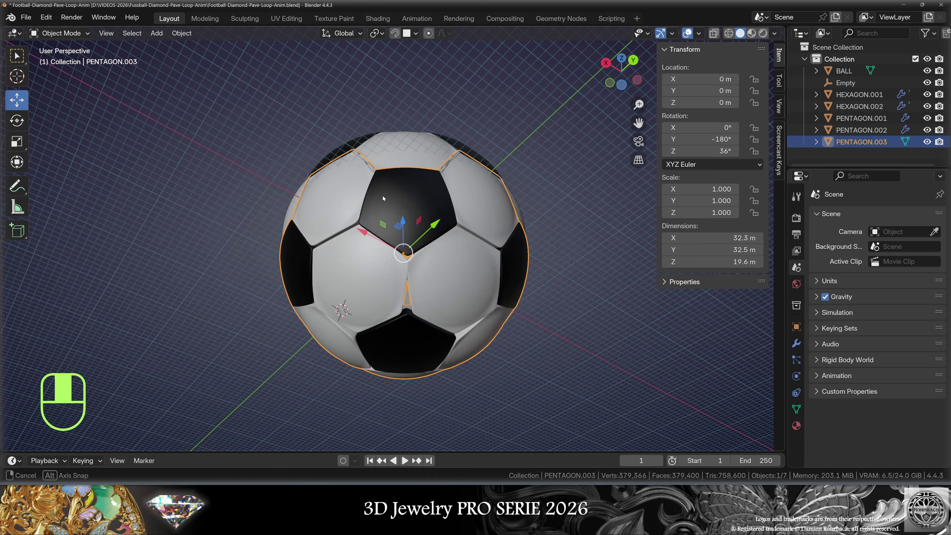
middle_drag(382, 195, 519, 331)
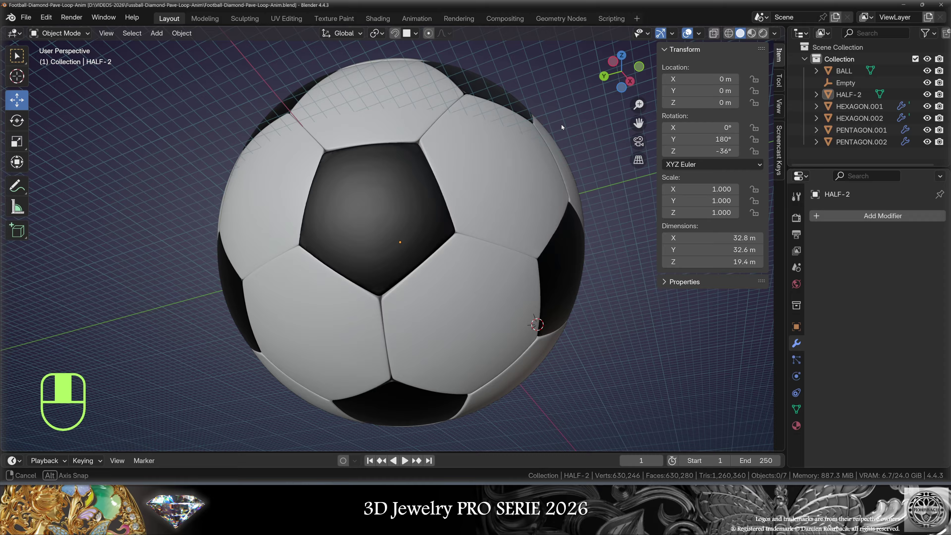
middle_drag(561, 124, 498, 230)
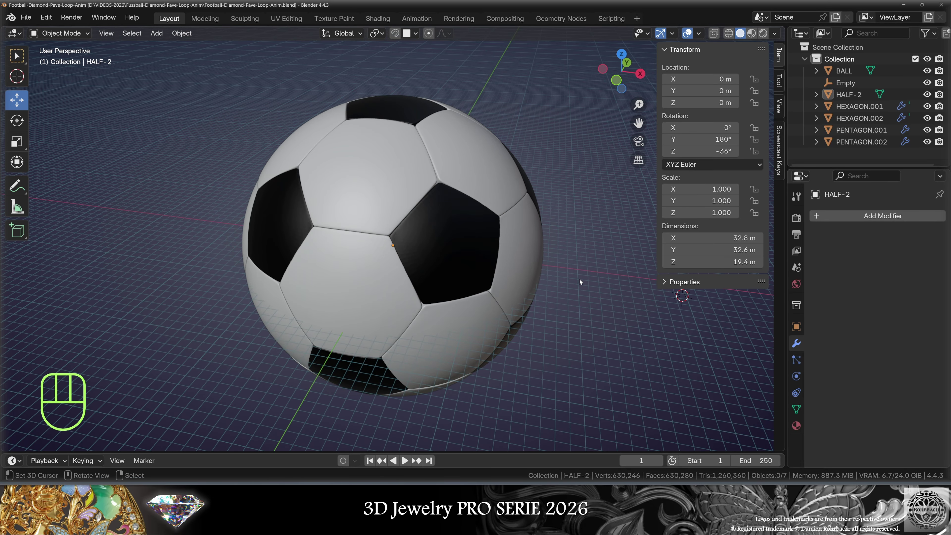
scroll(384, 284, up, 3)
scroll(384, 284, down, 3)
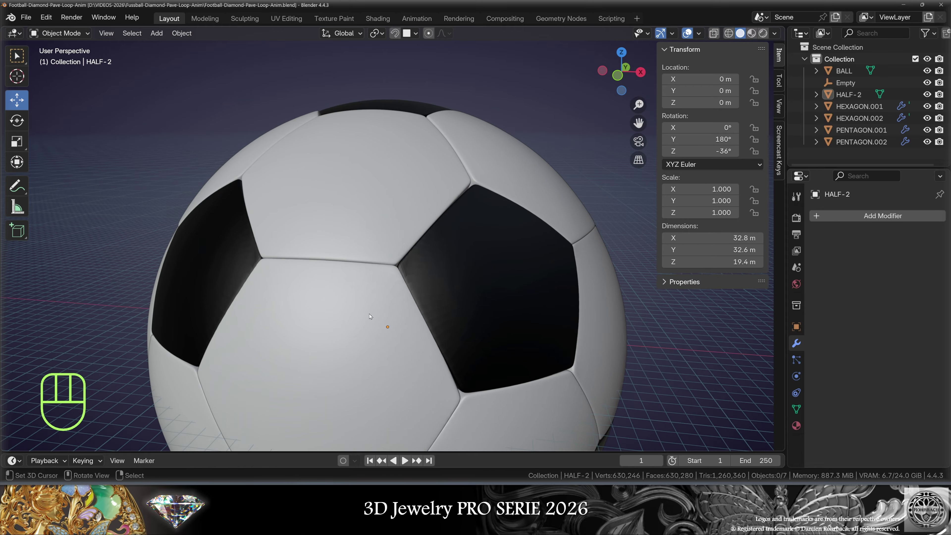
Try moving the equator hexagon's entire mesh outward along the Y axis in Edit Mode
click(544, 330)
key(Tab)
scroll(524, 299, down, 2)
scroll(503, 275, up, 3)
middle_drag(502, 275, 415, 236)
scroll(468, 262, up, 3)
key(g)
key(y)
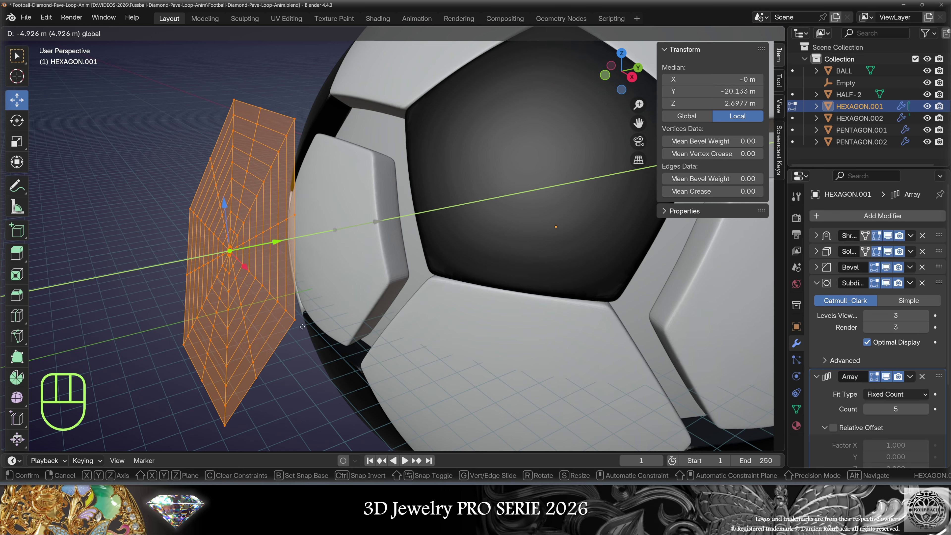
click(376, 274)
key(ctrl+z)
Try tilting the equator hexagon's mesh about the X axis and shifting it along Z
key(r)
key(x)
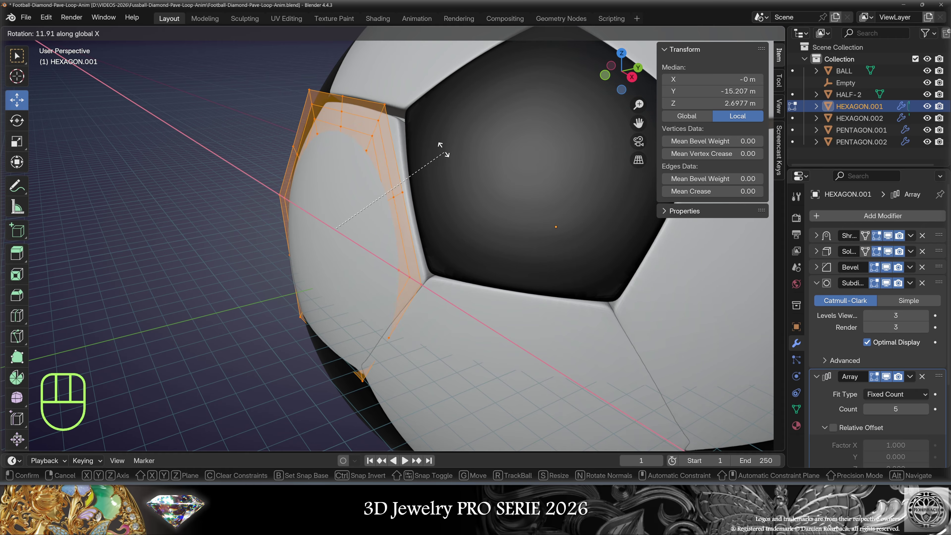
key(Escape)
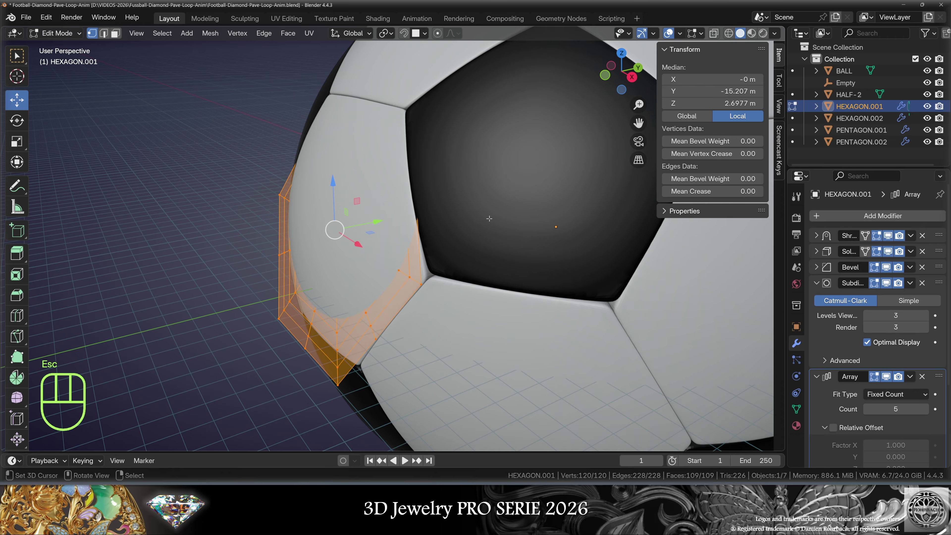
key(g)
key(z)
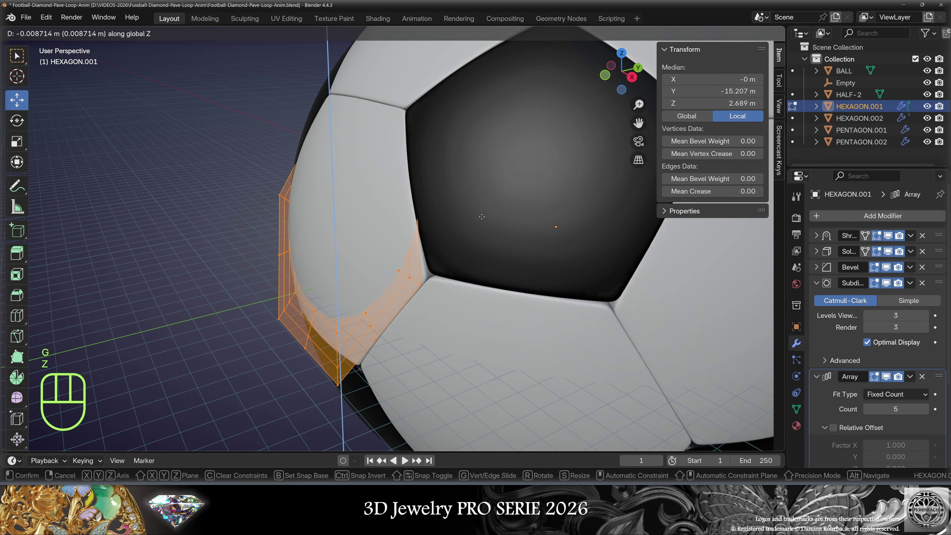
key(Escape)
key(r)
key(x)
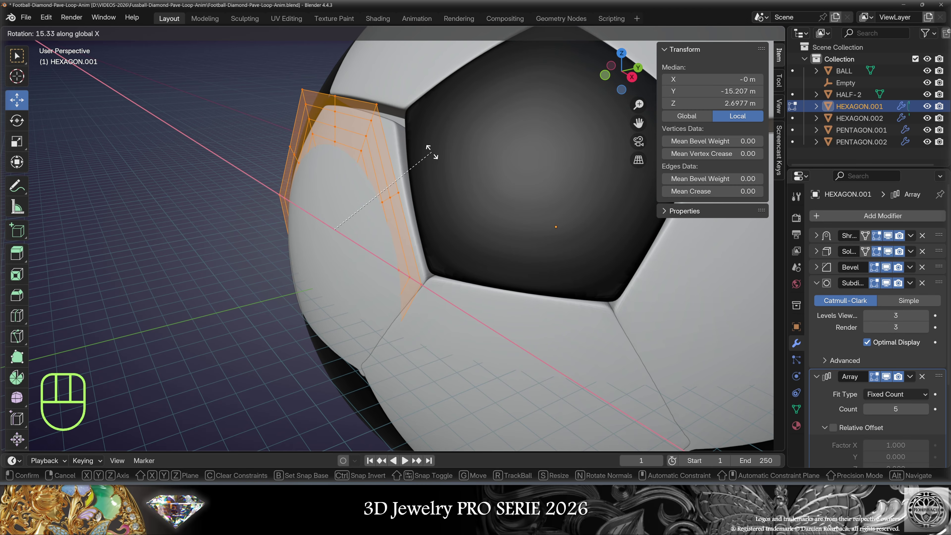
key(Escape)
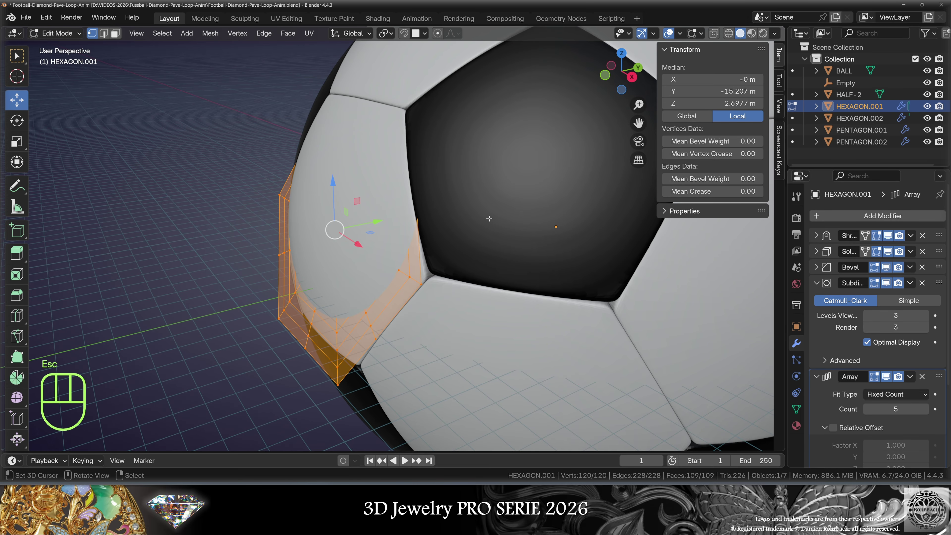
Frame the equator hexagon and examine its mesh against the neighbouring panels with X-ray on and off
key(KP_Decimal)
key(alt+z)
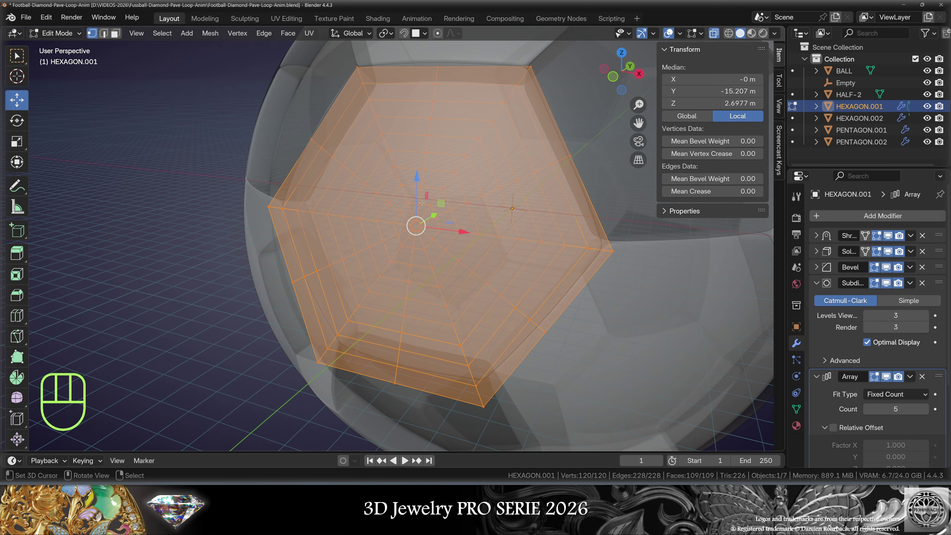
key(alt+z)
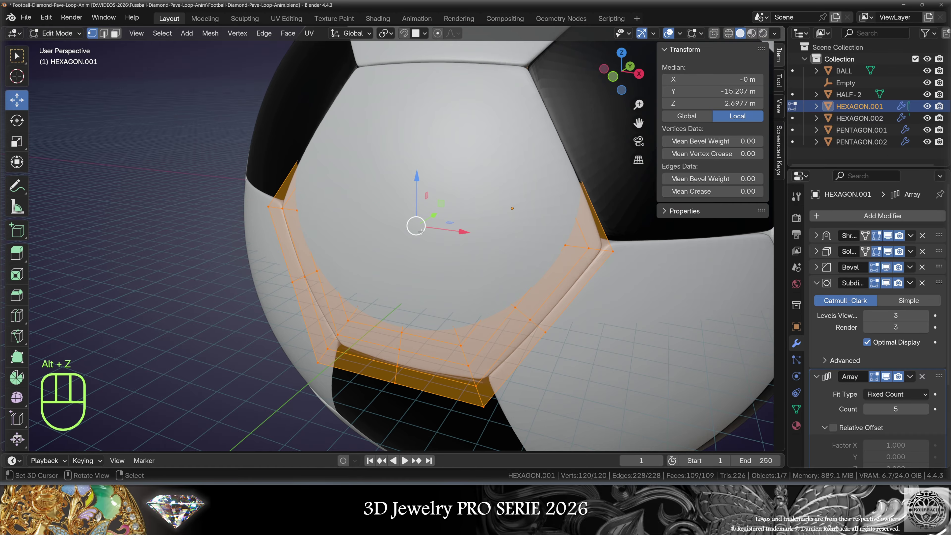
scroll(406, 199, down, 3)
middle_drag(421, 200, 428, 232)
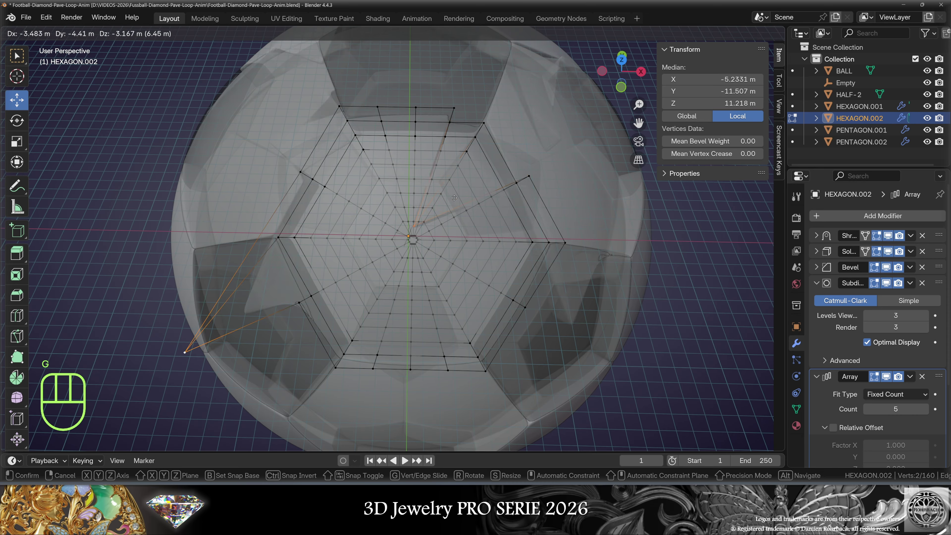
Cancel the move of the upper hexagon's two corner vertices and return to Object Mode with X-ray off and nothing selected
key(Escape)
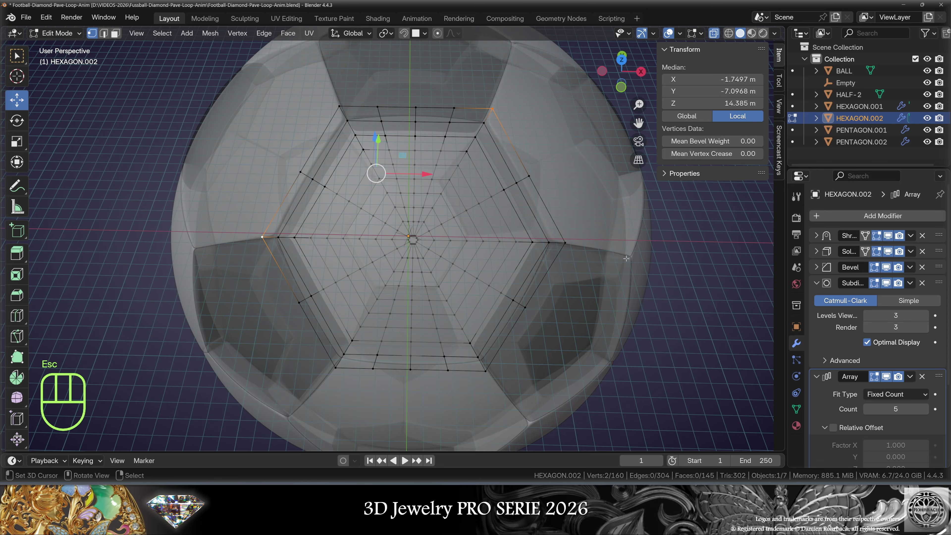
key(Tab)
key(alt+z)
key(alt+a)
Try hiding the ball's joined lower half, and undo the hiding
scroll(634, 293, down, 5)
middle_drag(633, 292, 538, 278)
scroll(503, 237, up, 2)
scroll(543, 252, down, 3)
click(483, 318)
key(h)
key(ctrl+z)
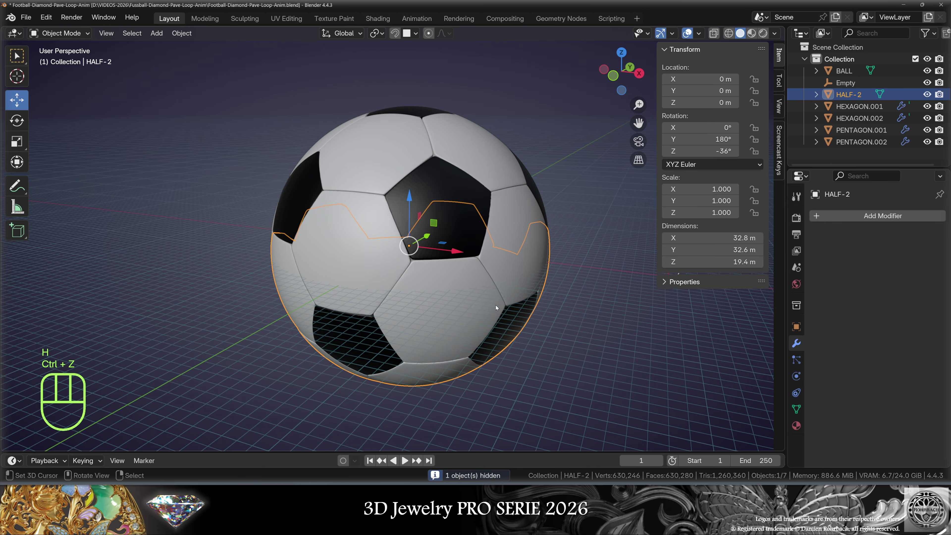
middle_drag(572, 304, 586, 312)
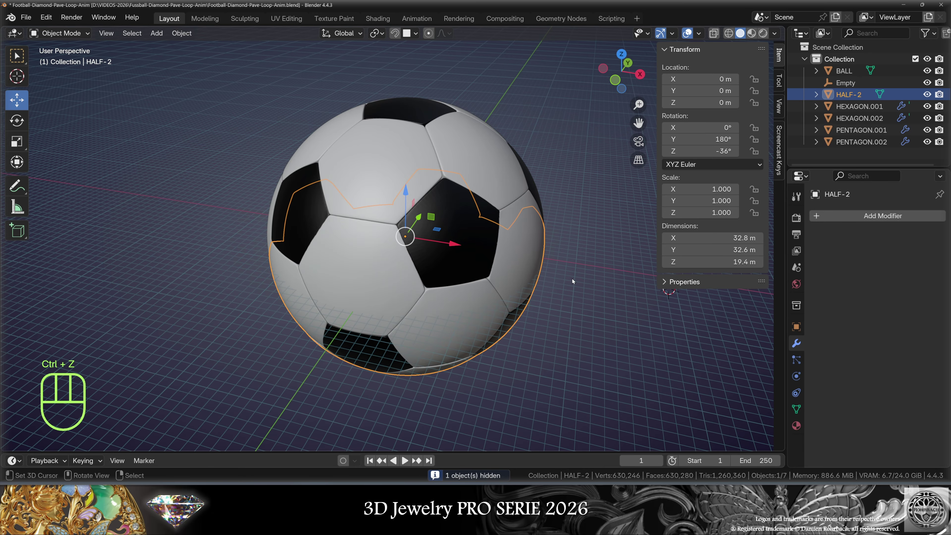